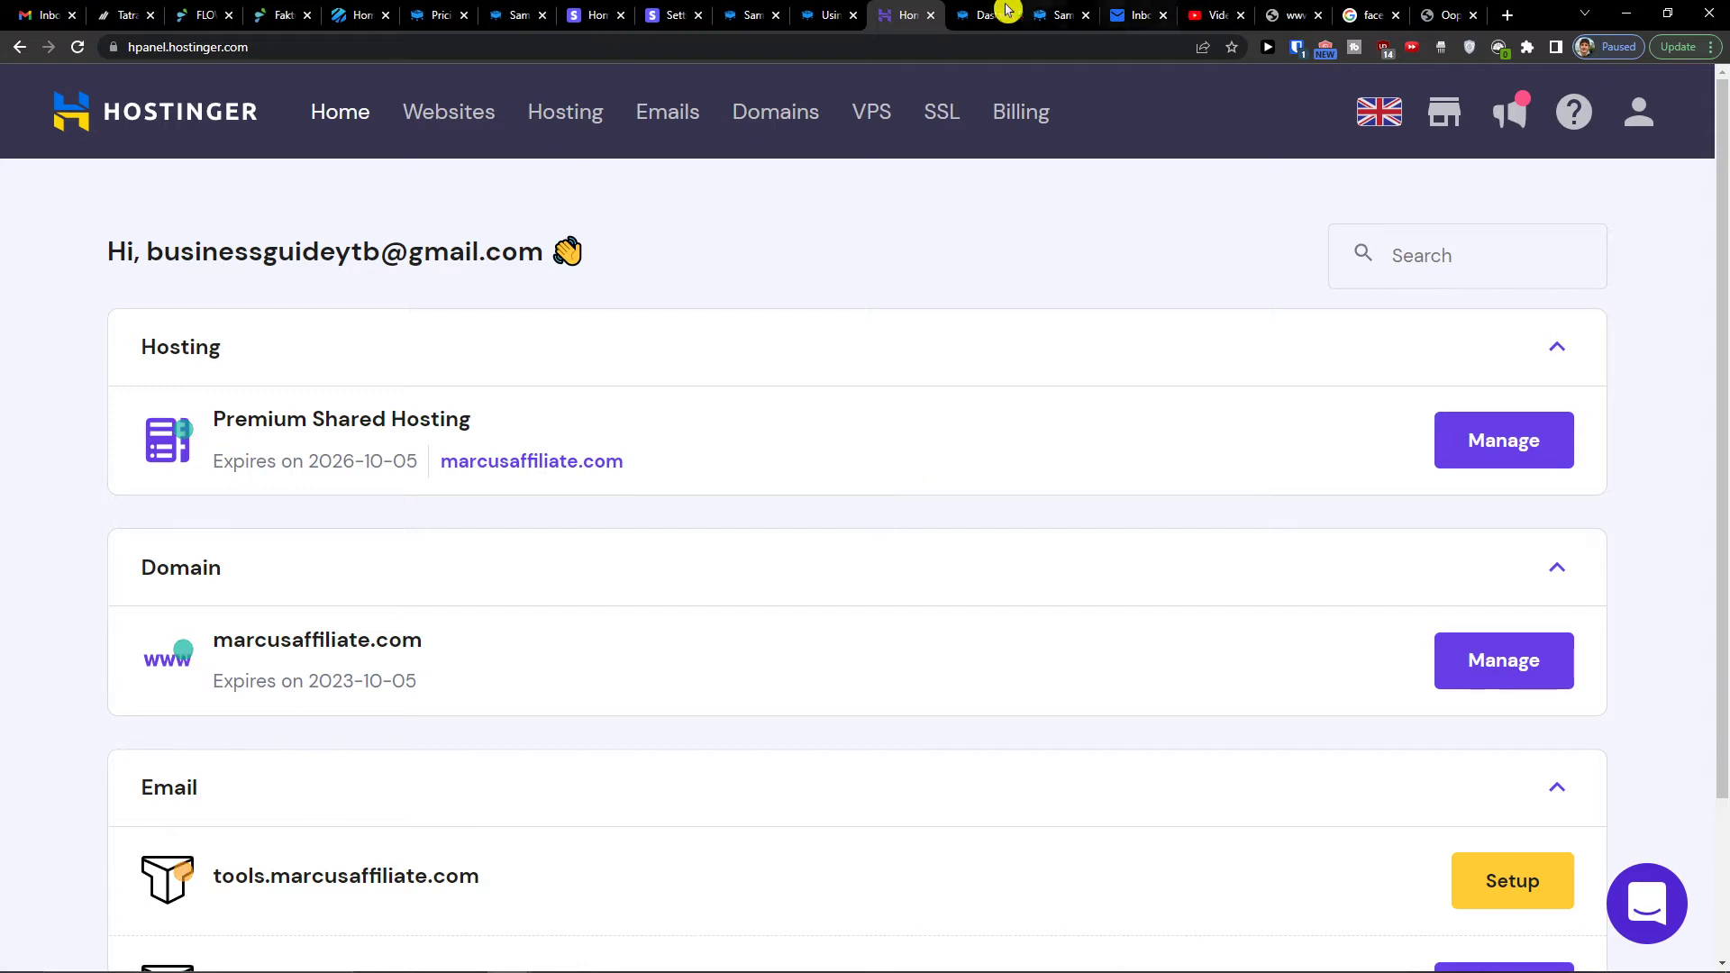
- In SamCart's marketplace settings, delete the existing custom domain youtube.marcusaffiliate.com
left_click(988, 13)
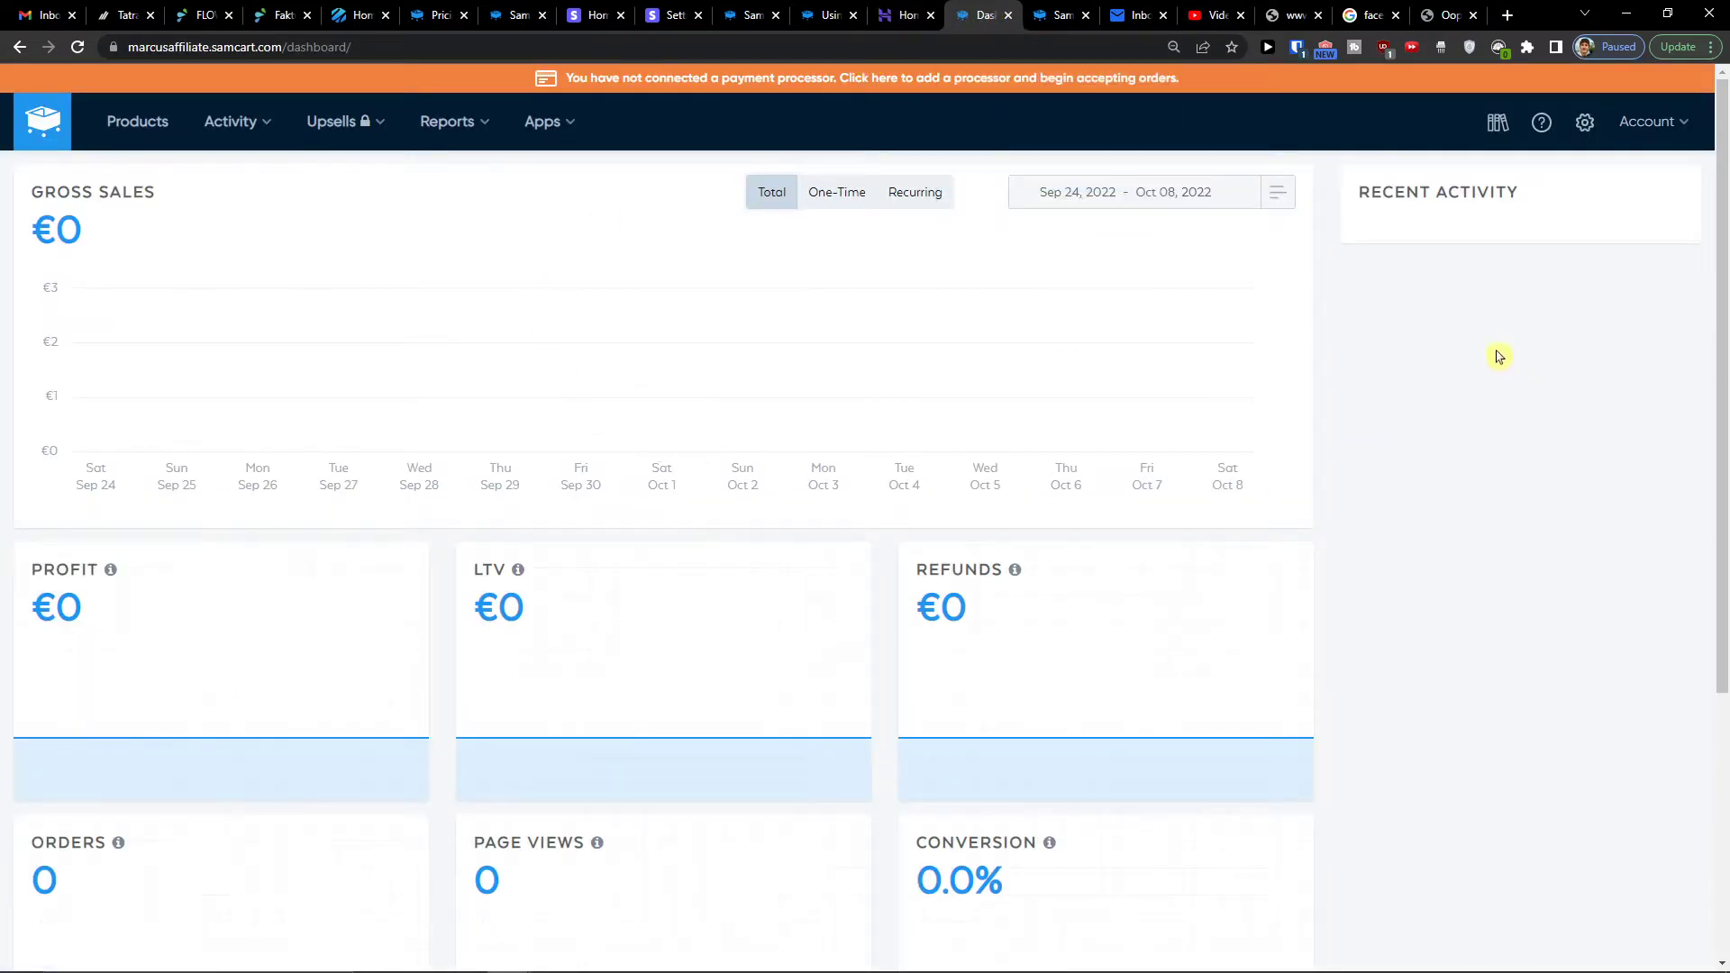
left_click(1583, 126)
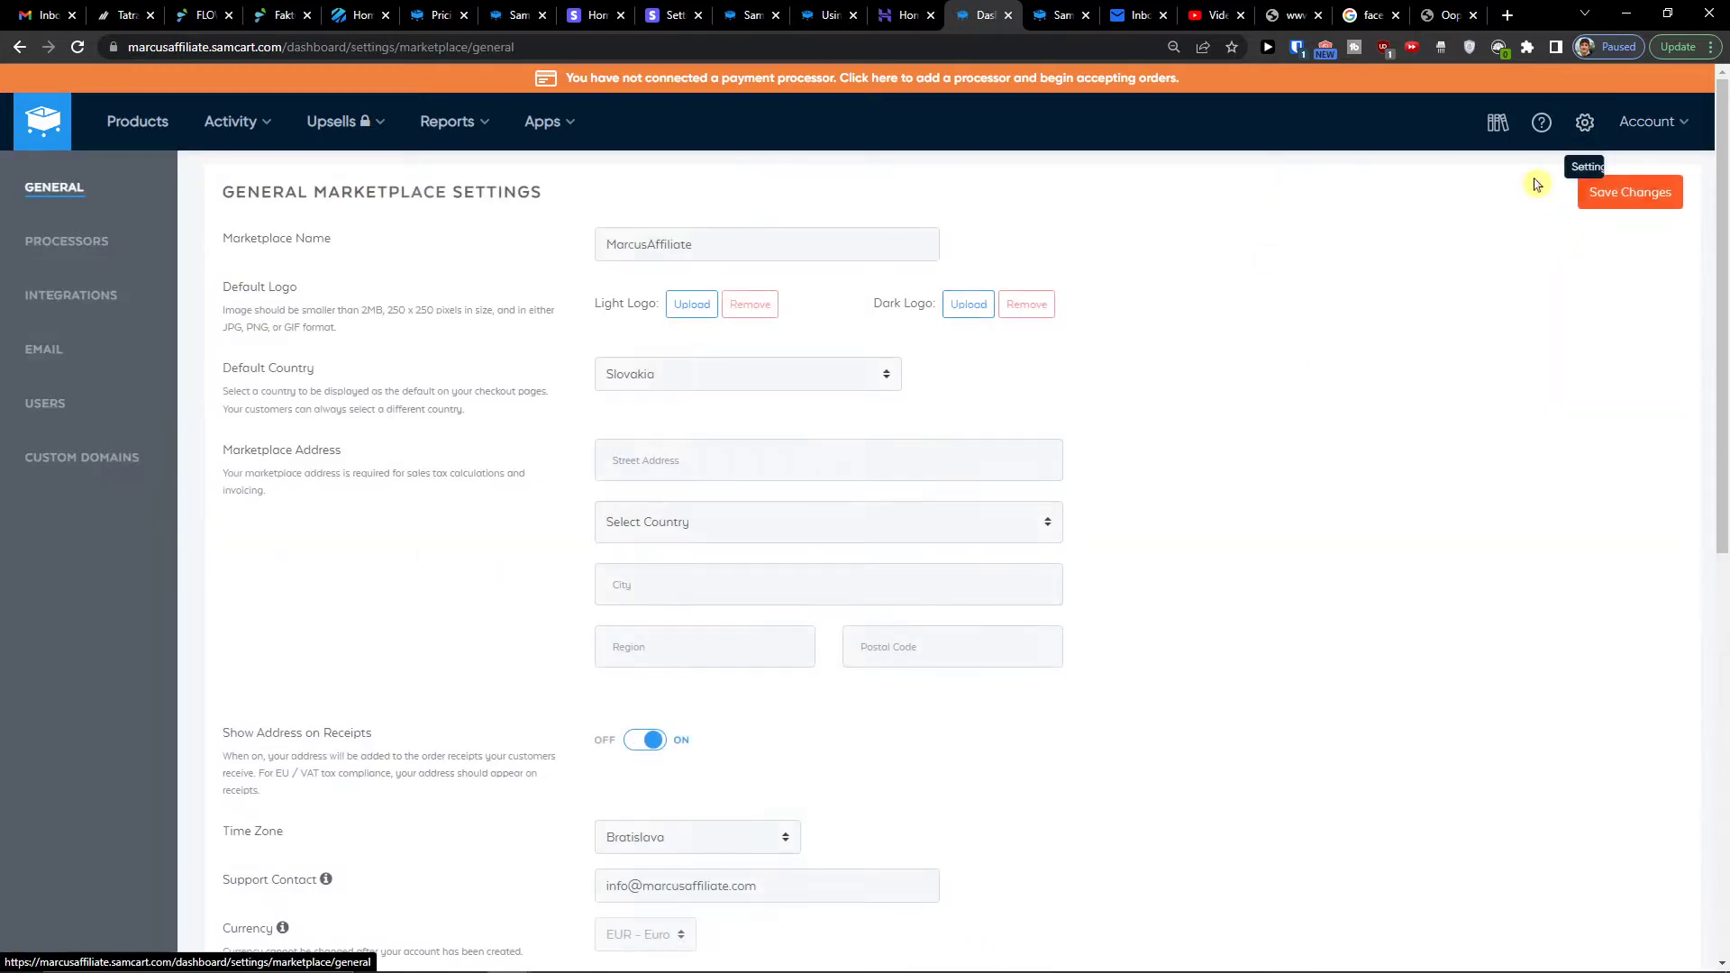
left_click(110, 463)
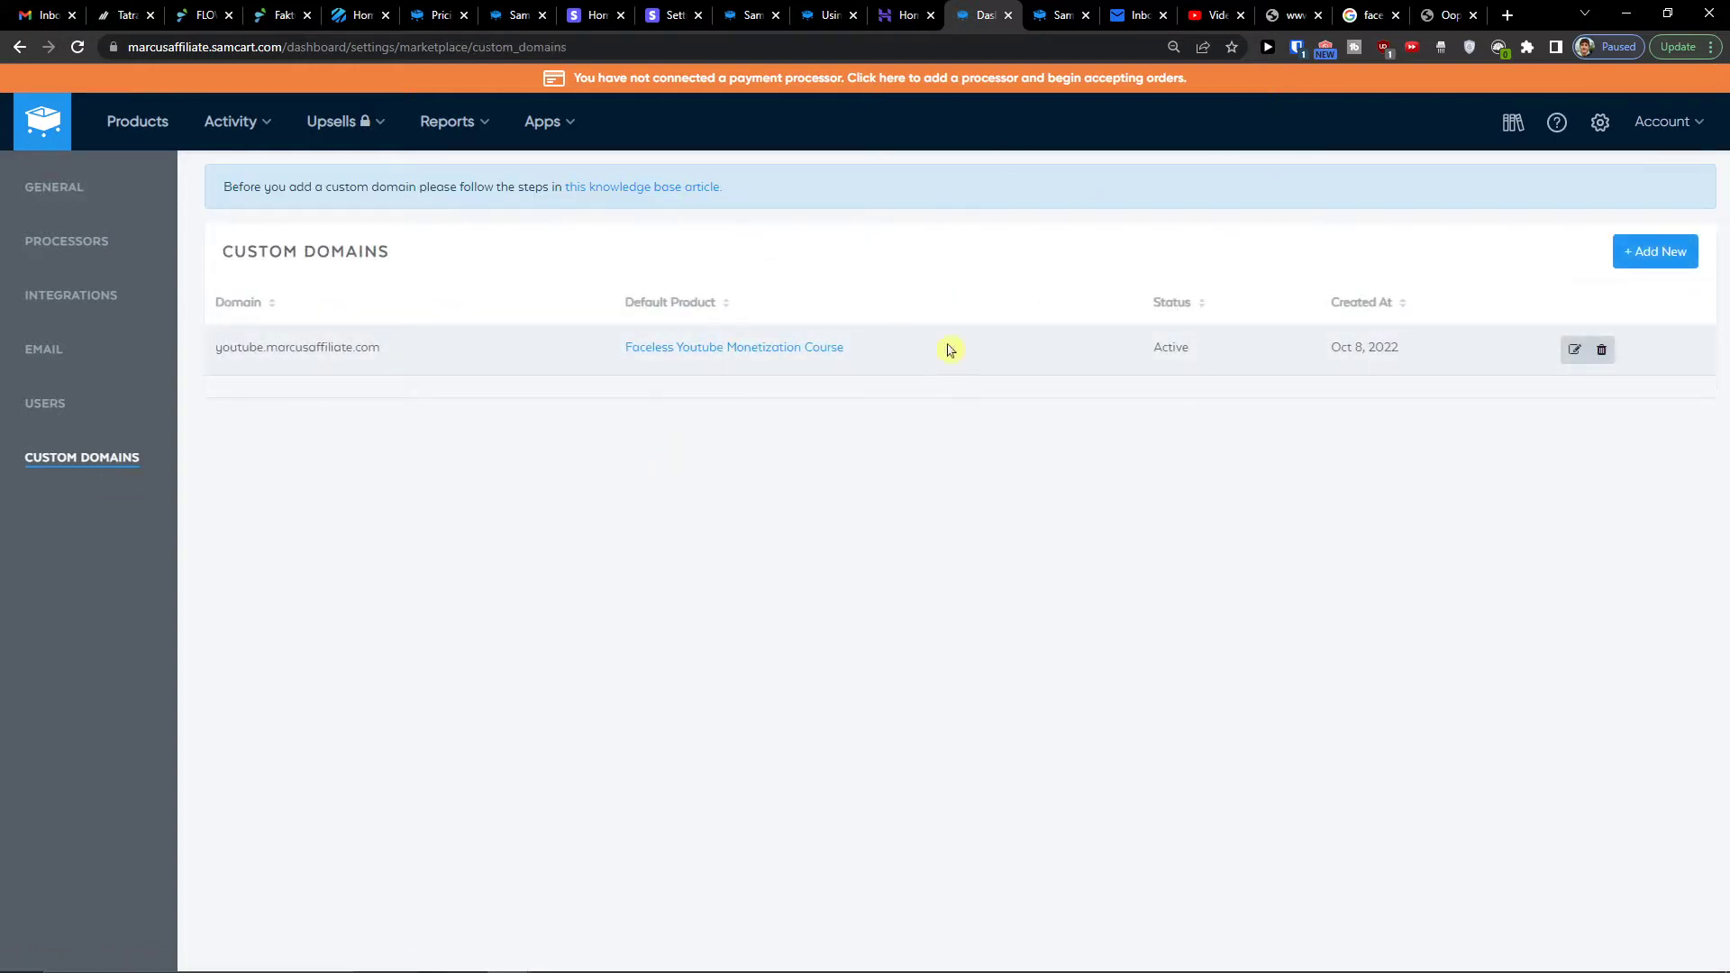
left_click(1601, 349)
left_click(1354, 397)
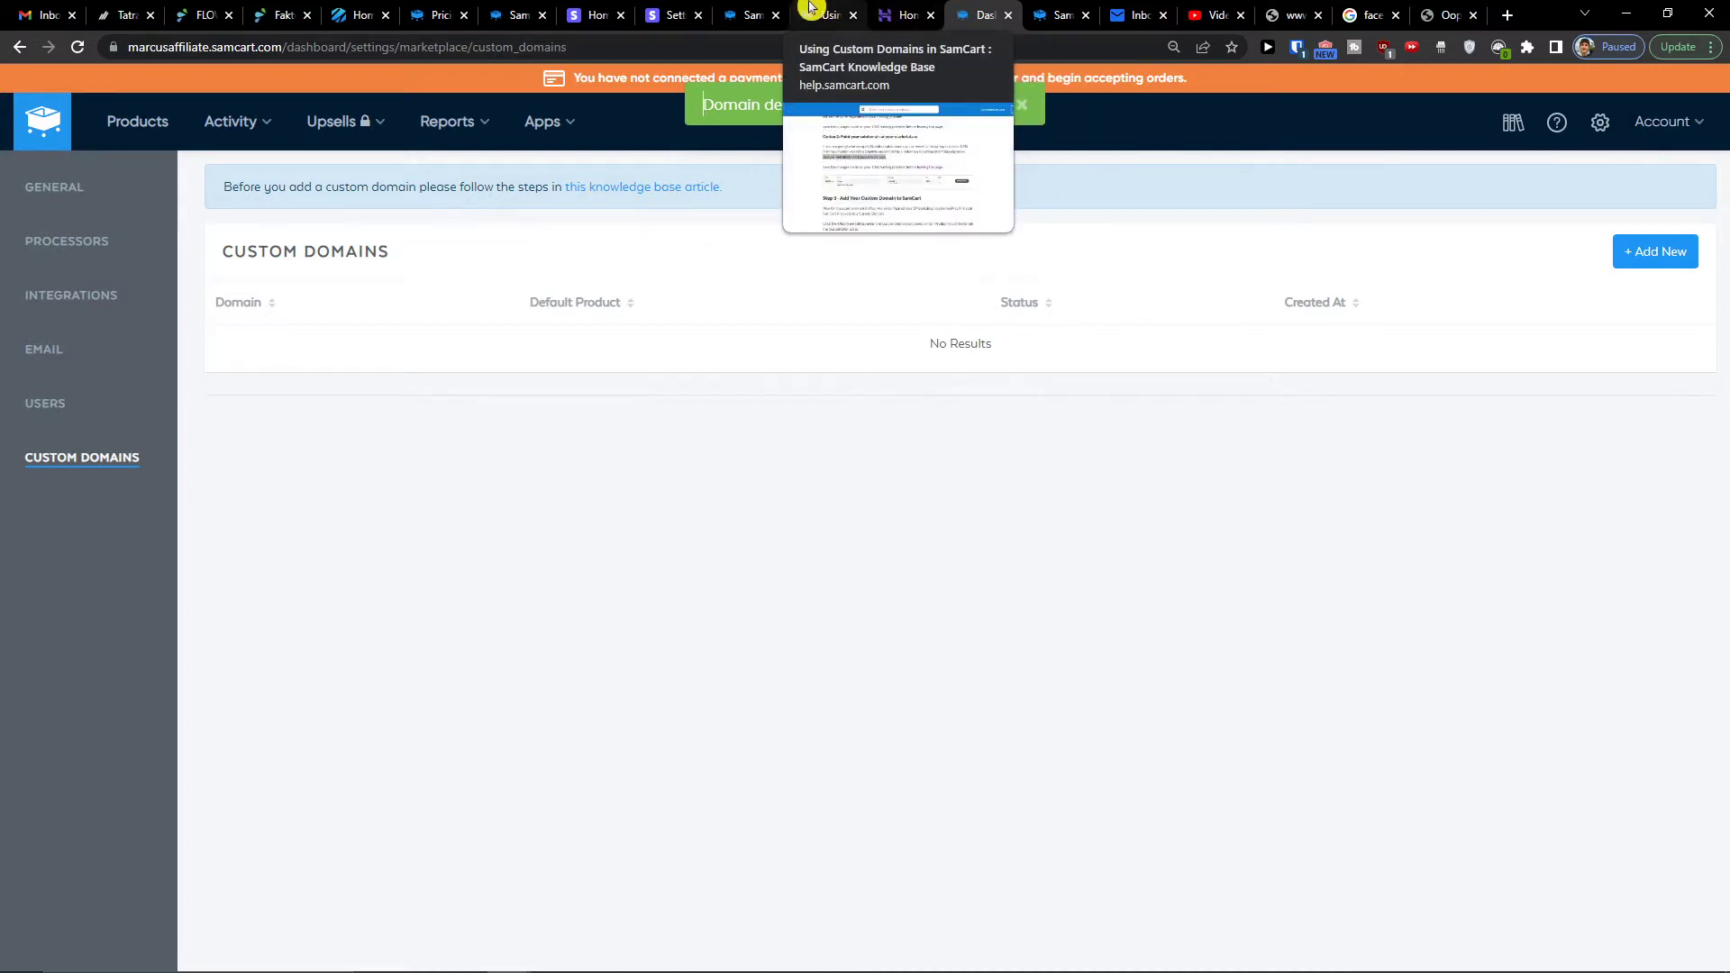
- Review the SamCart knowledge base article's two options for pointing a root domain or a subdomain at the marketplace, including the CNAME requirement
left_click(802, 7)
scroll(673, 516, "up", 5)
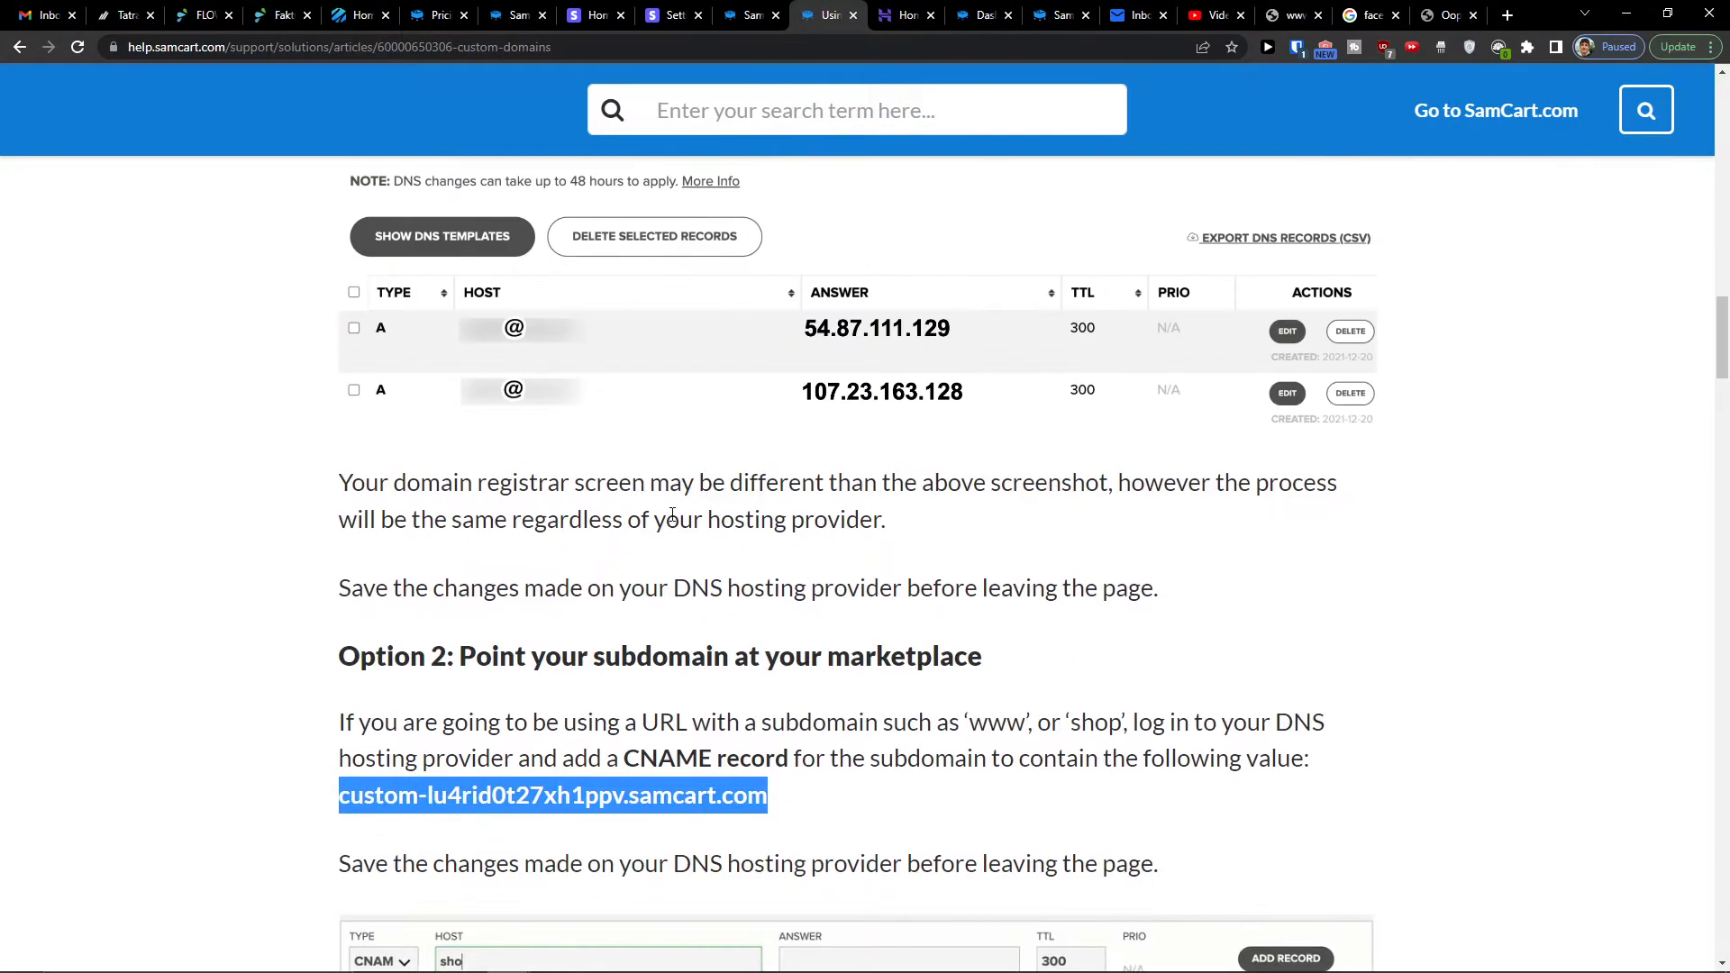
scroll(673, 523, "down", 1)
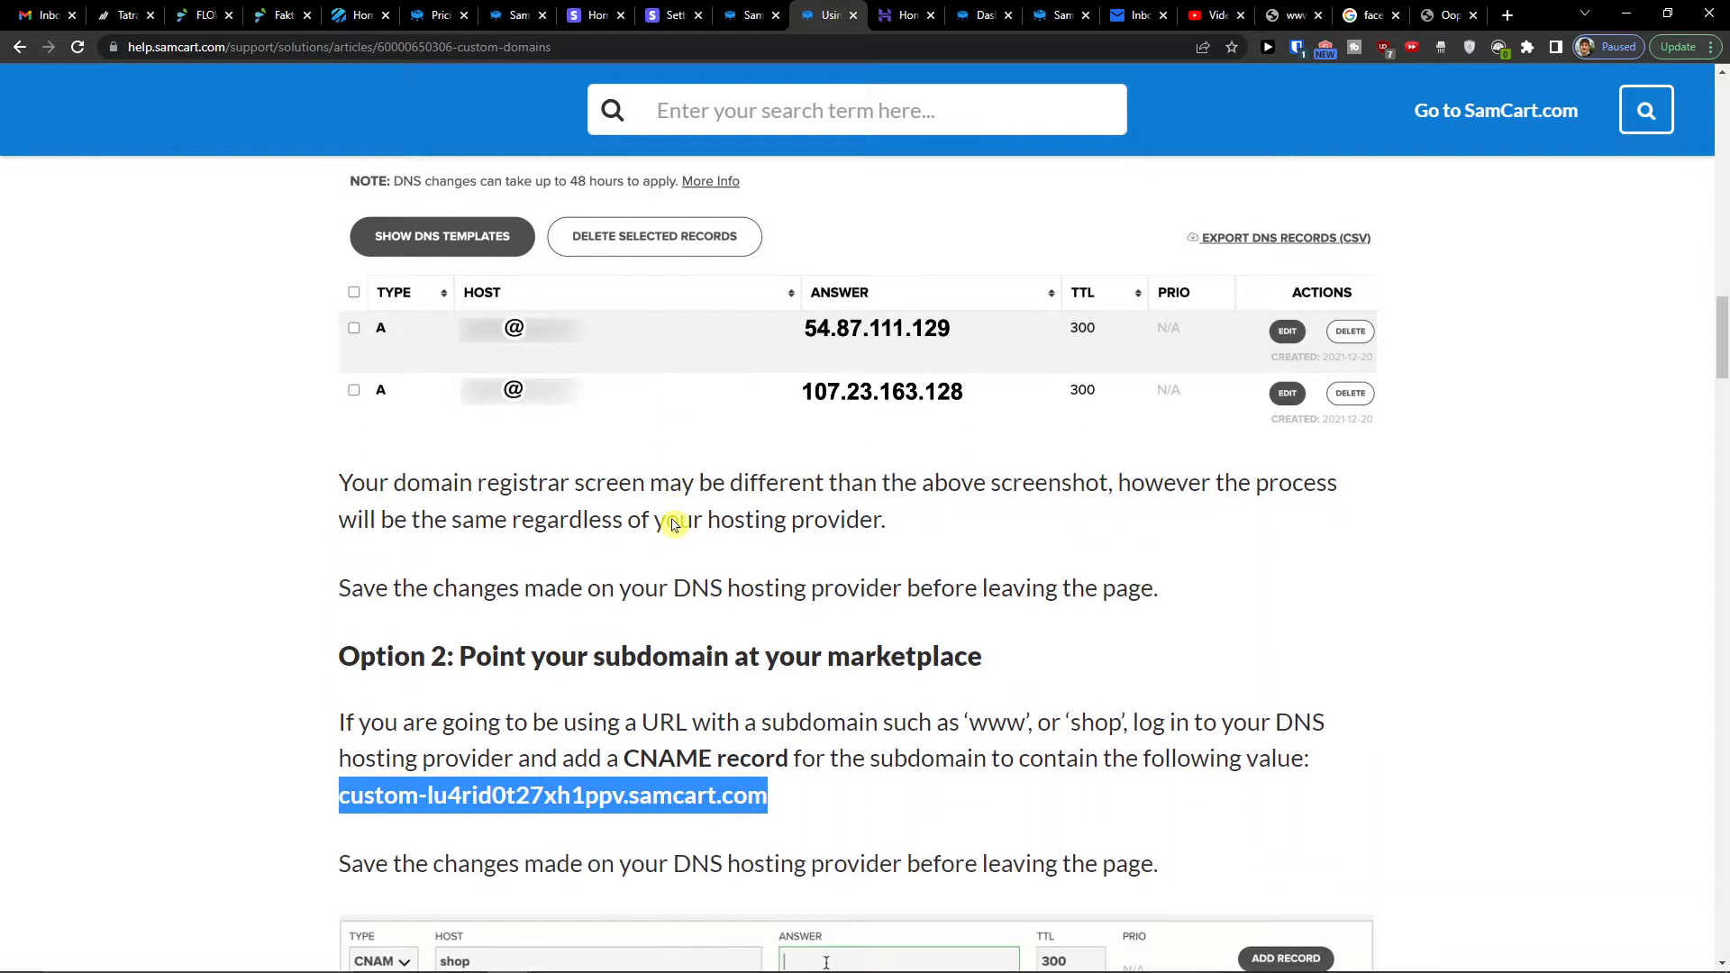
scroll(673, 520, "up", 2)
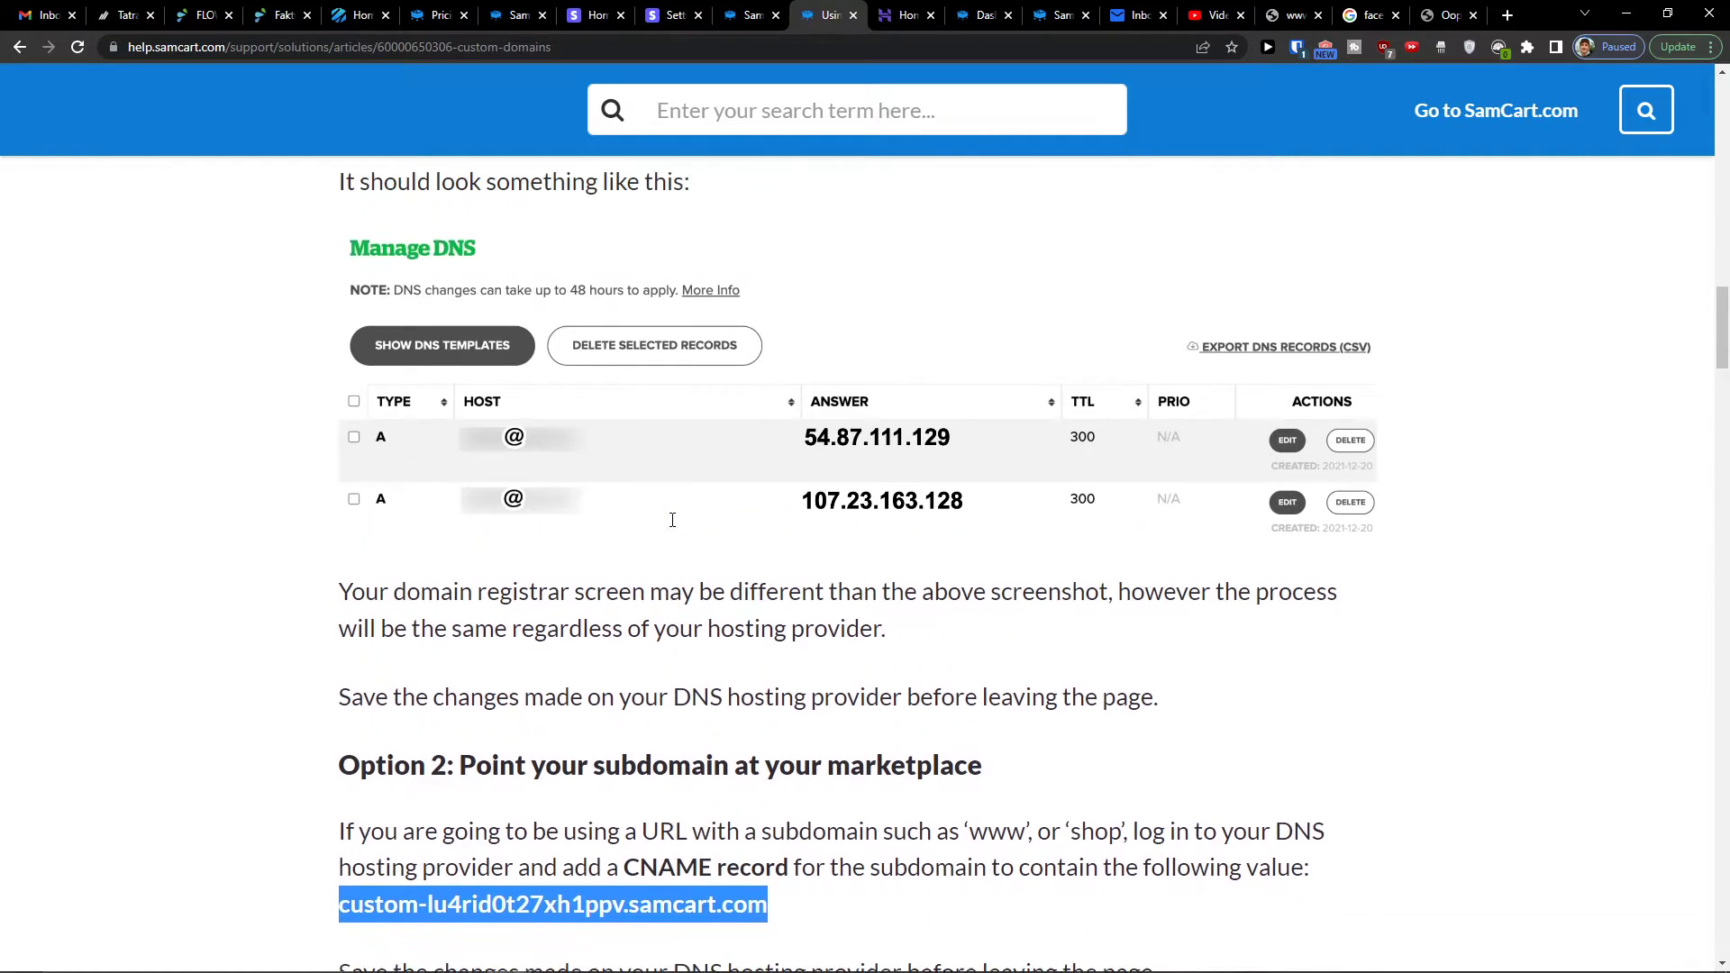
scroll(673, 525, "up", 3)
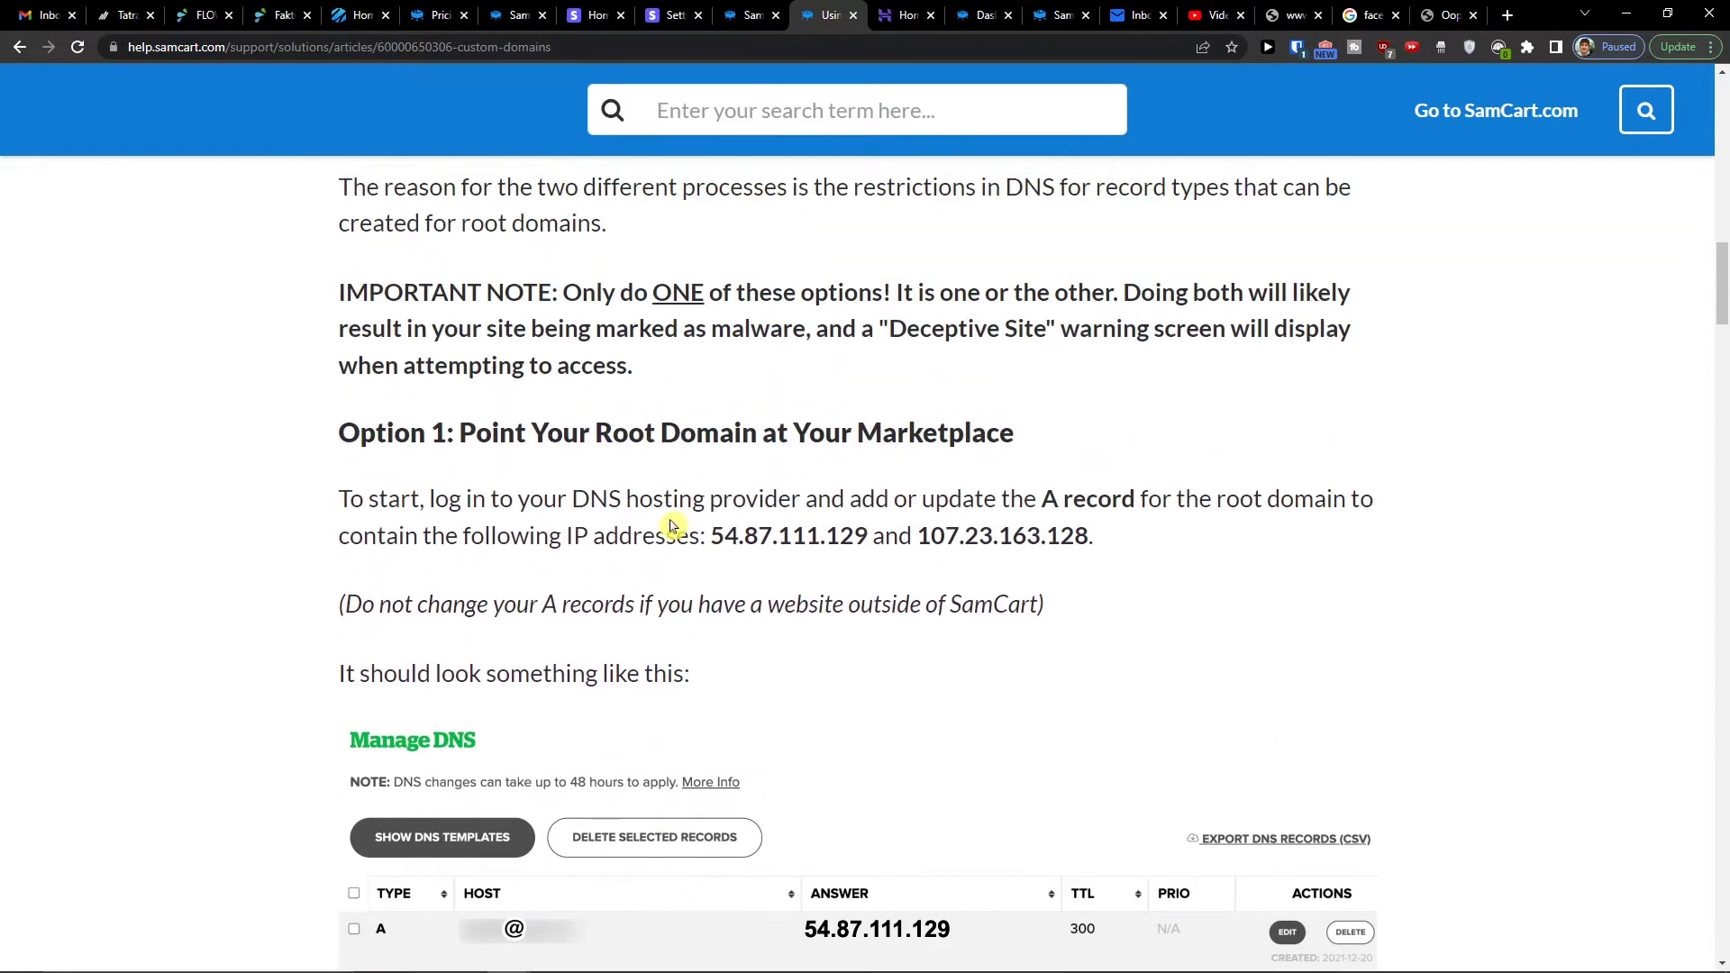
left_click_drag(256, 441, 1062, 432)
scroll(1062, 433, "down", 6)
left_click_drag(335, 537, 1150, 544)
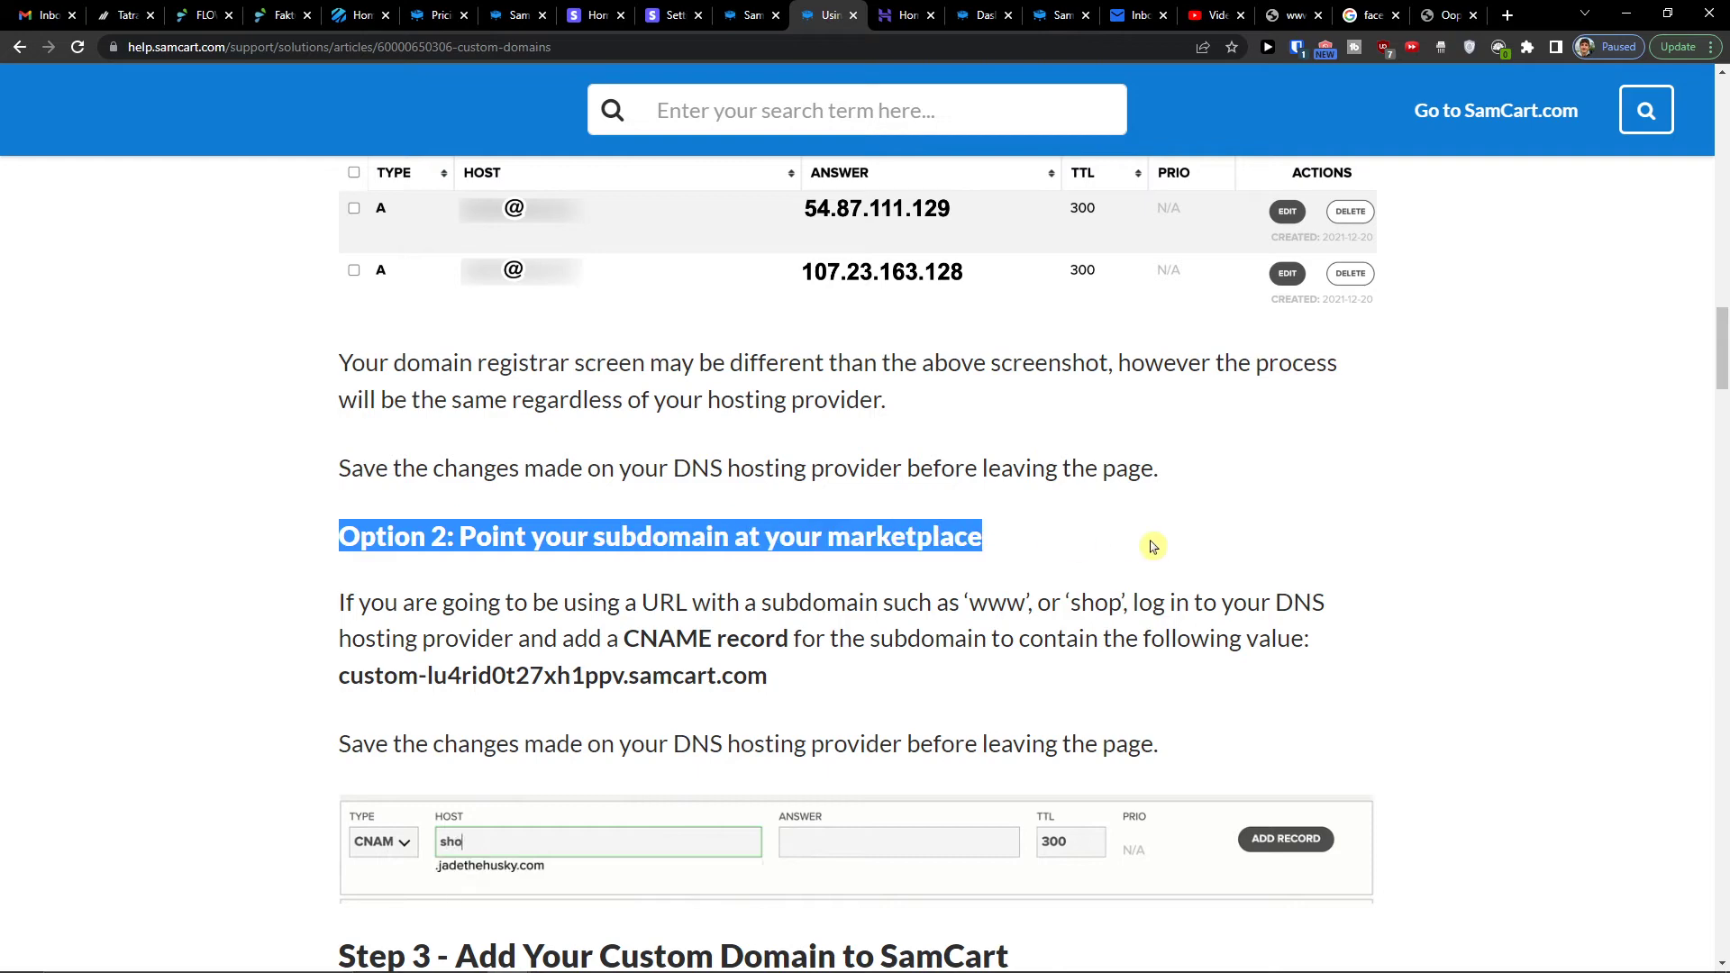
triple_click(628, 541)
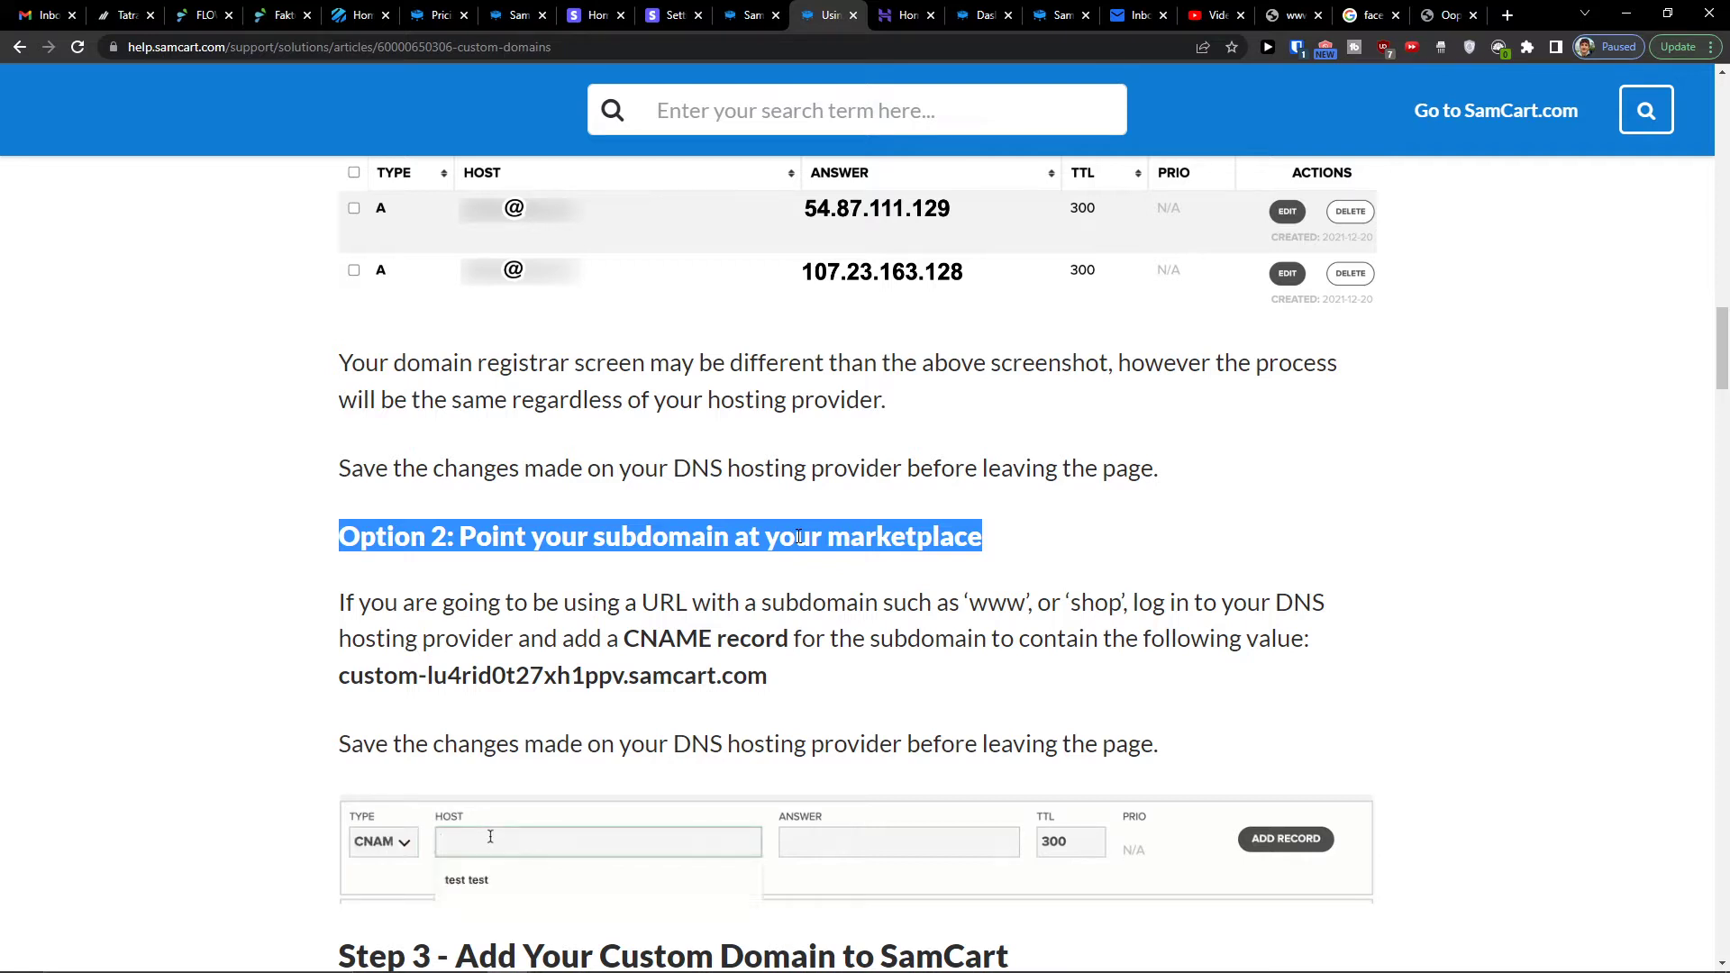
scroll(757, 430, "down", 4)
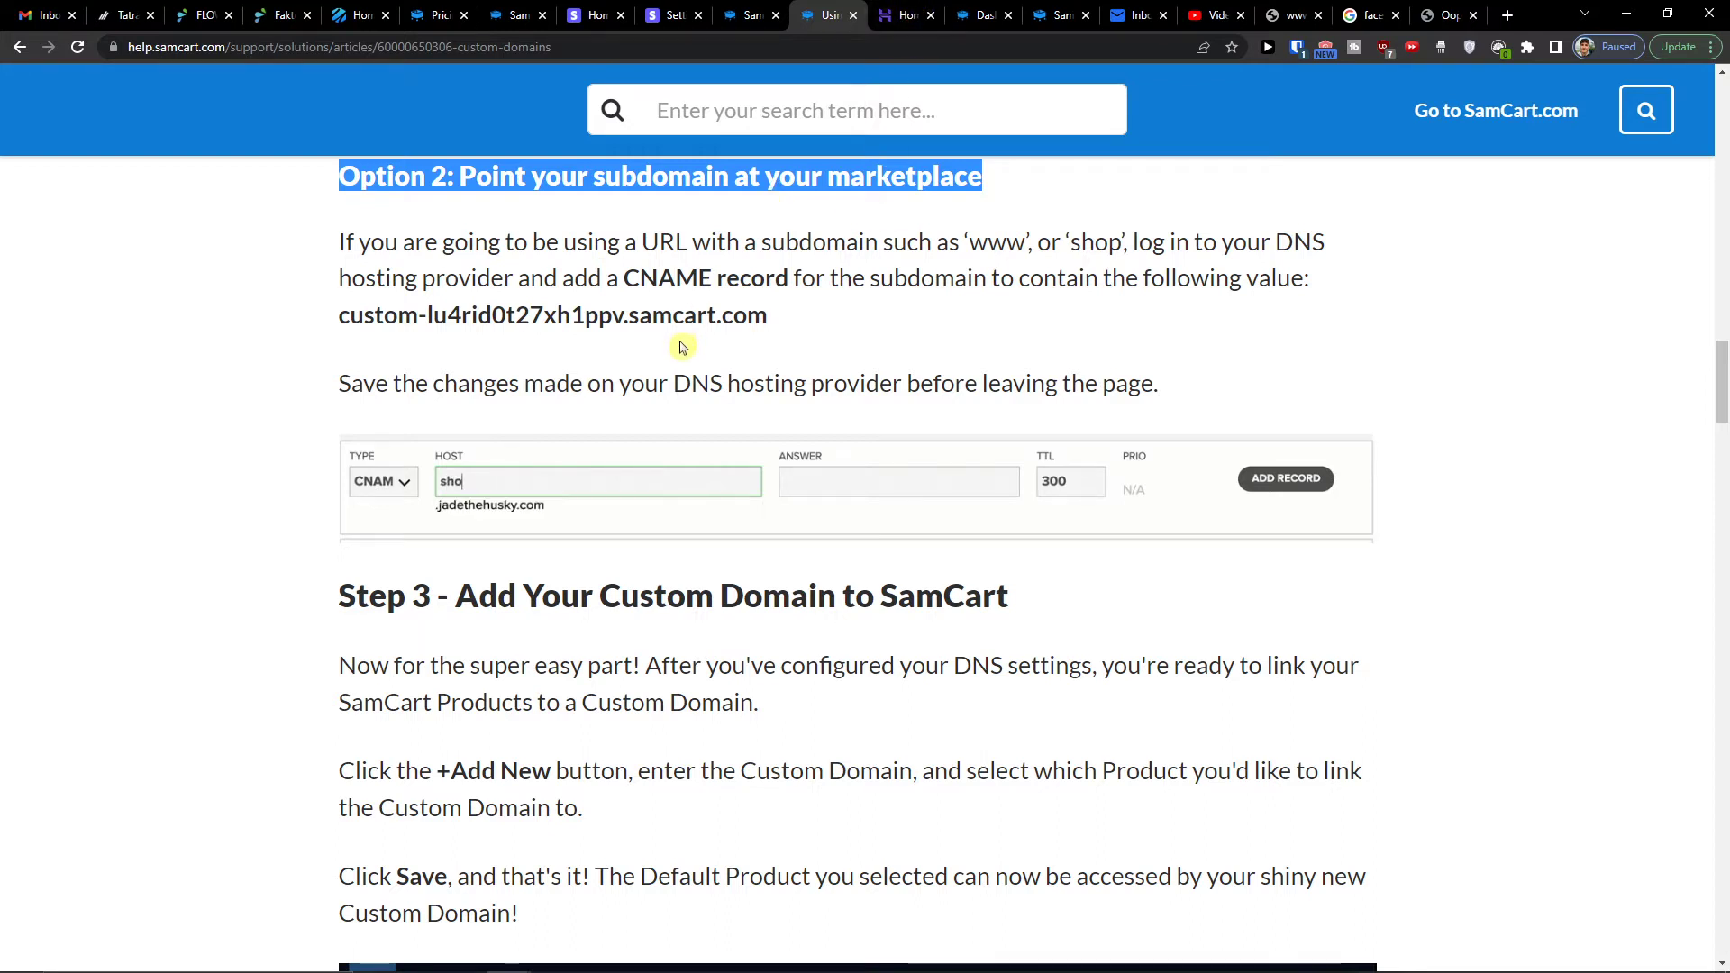
scroll(568, 421, "up", 1)
left_click(369, 340)
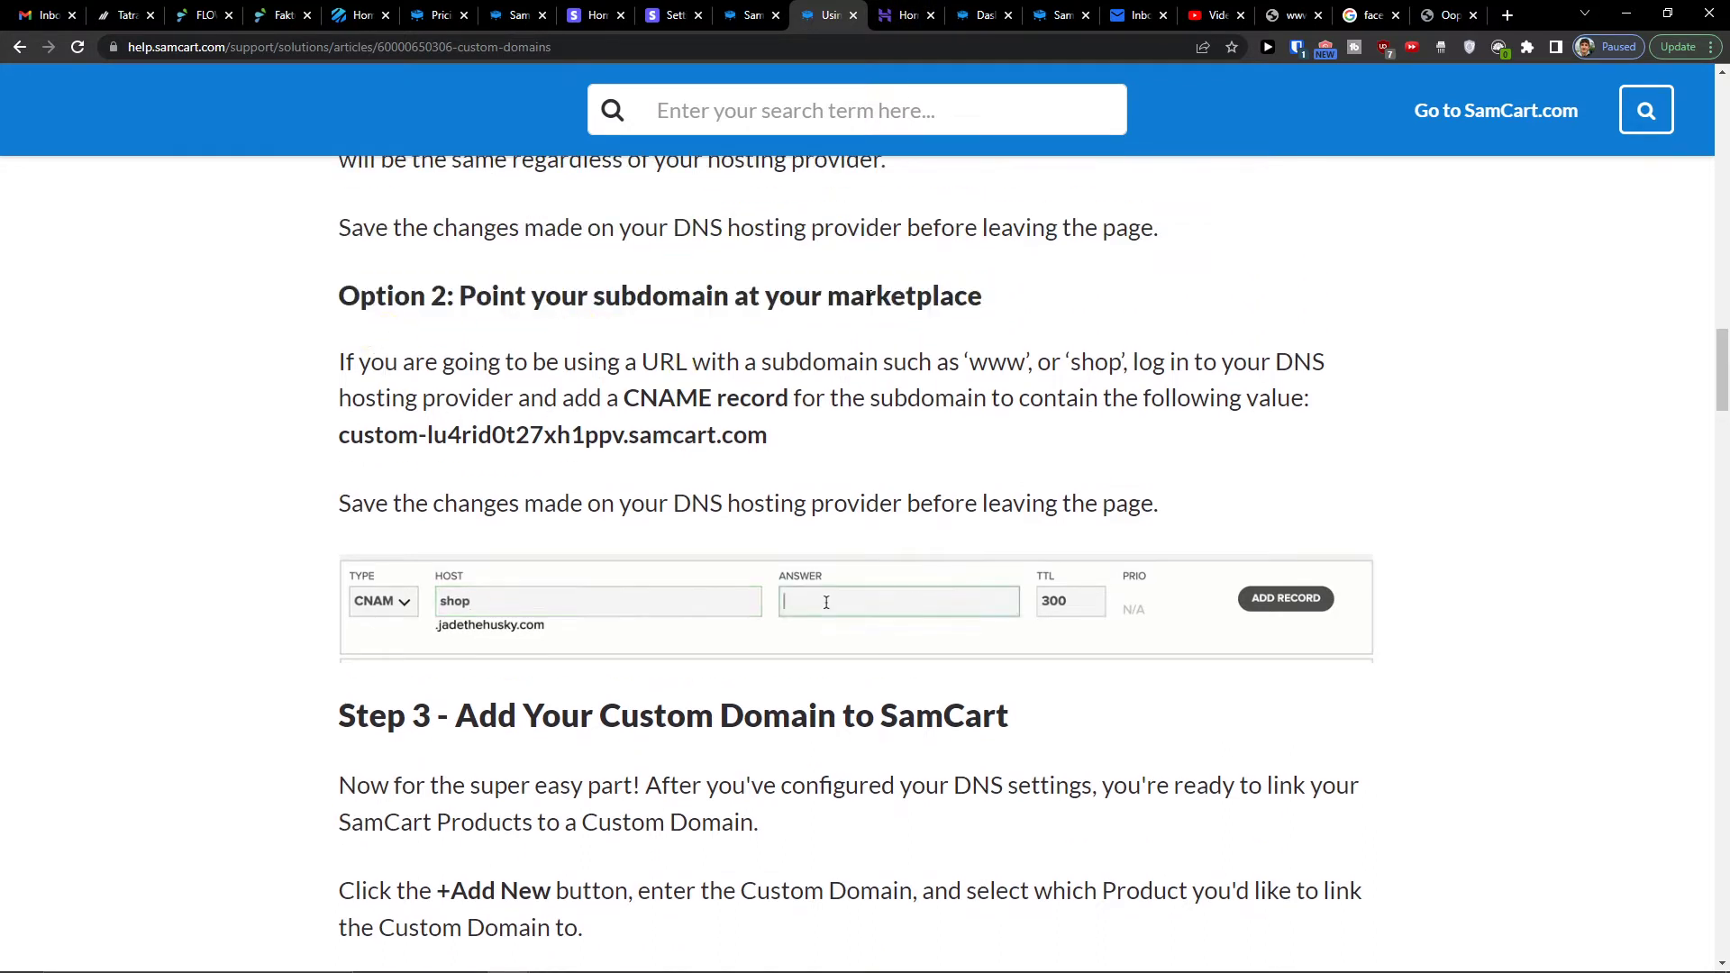
left_click_drag(623, 406, 789, 403)
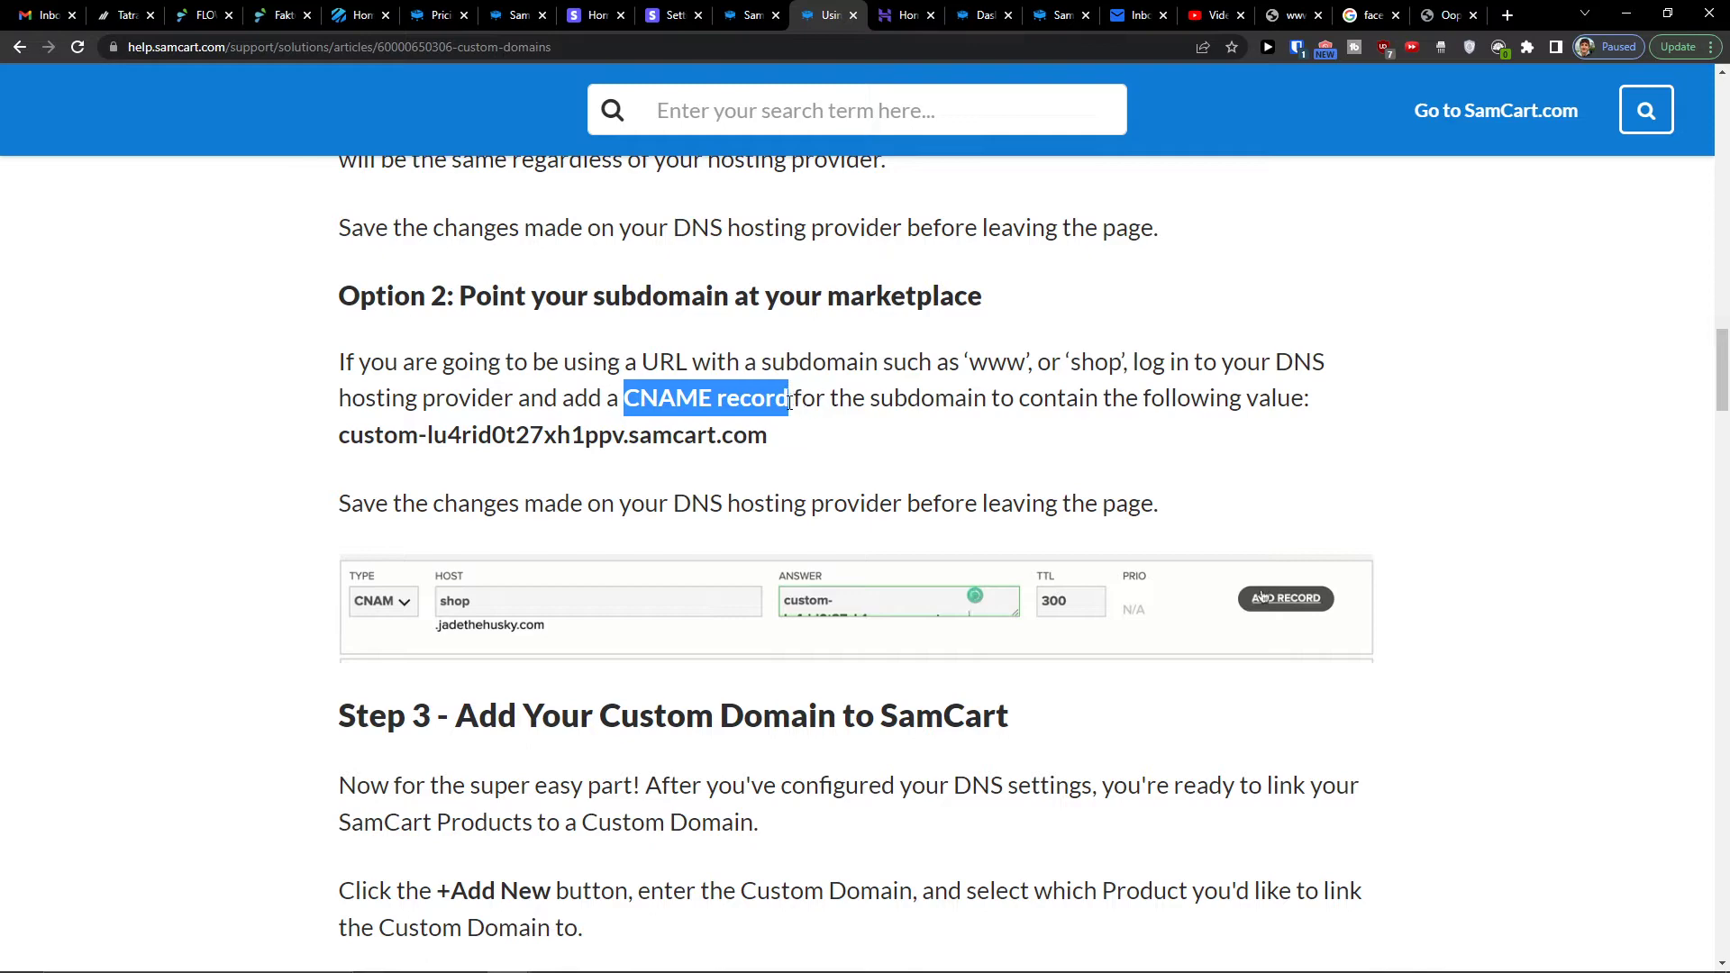
- In Hostinger, open the DNS Zone Editor for the marcusaffiliate.com hosting and bring up its record entry form
left_click(903, 15)
left_click(541, 128)
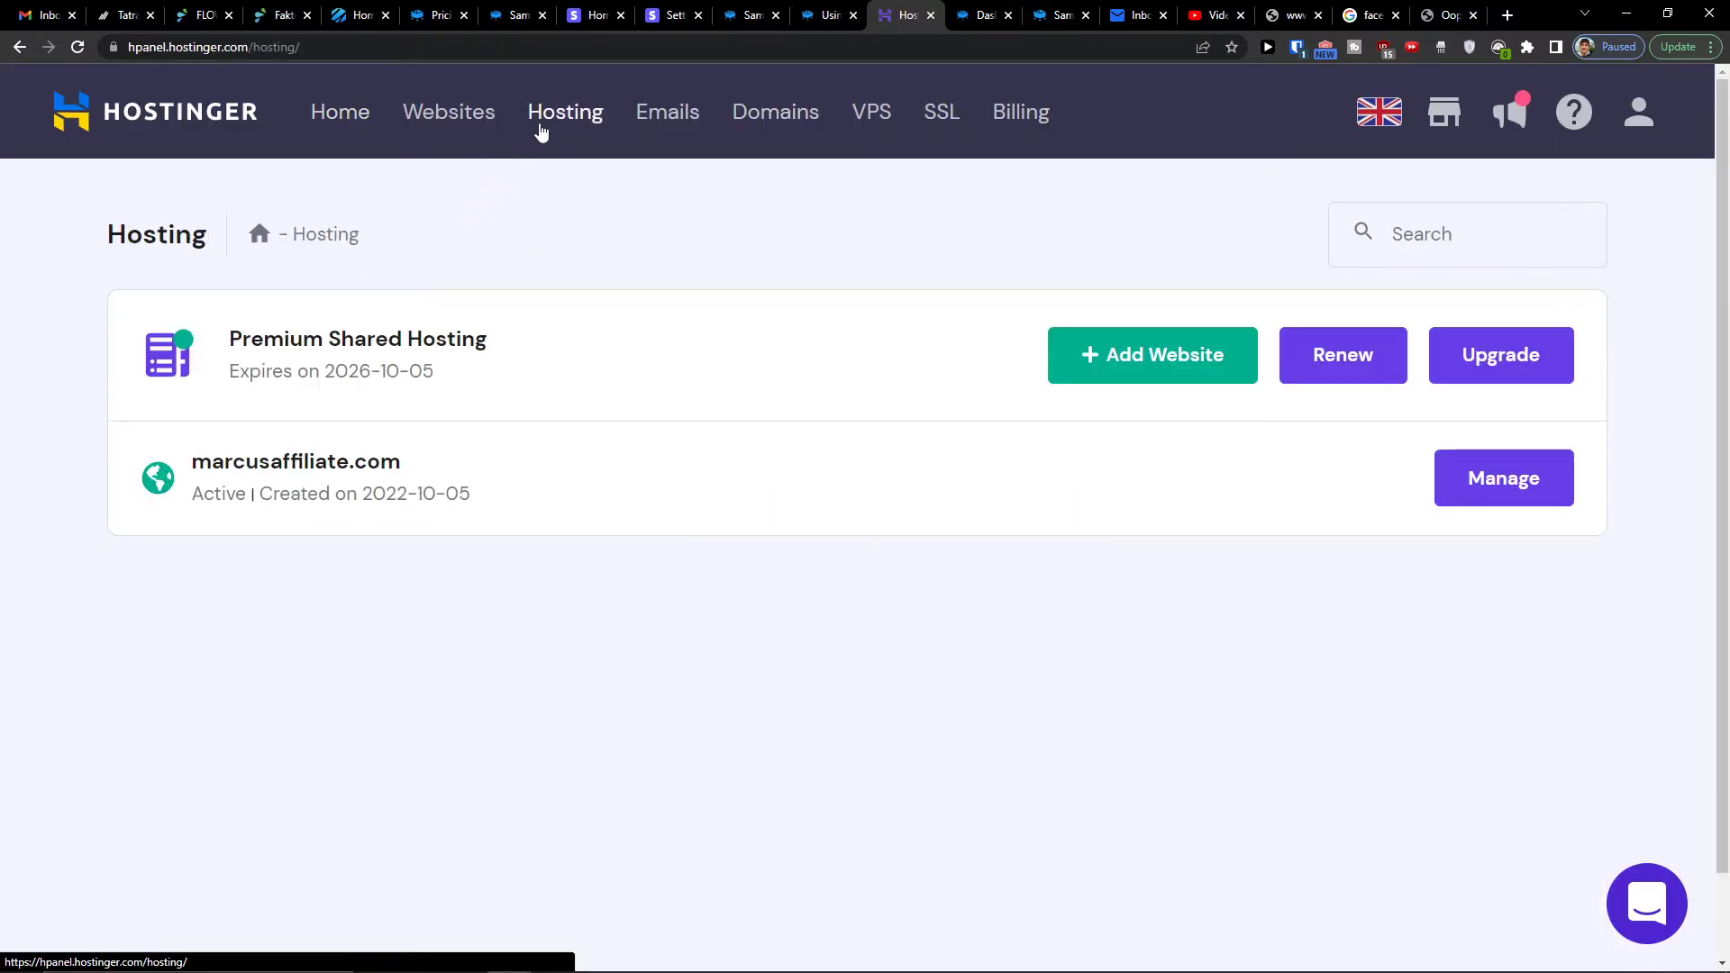
left_click(351, 469)
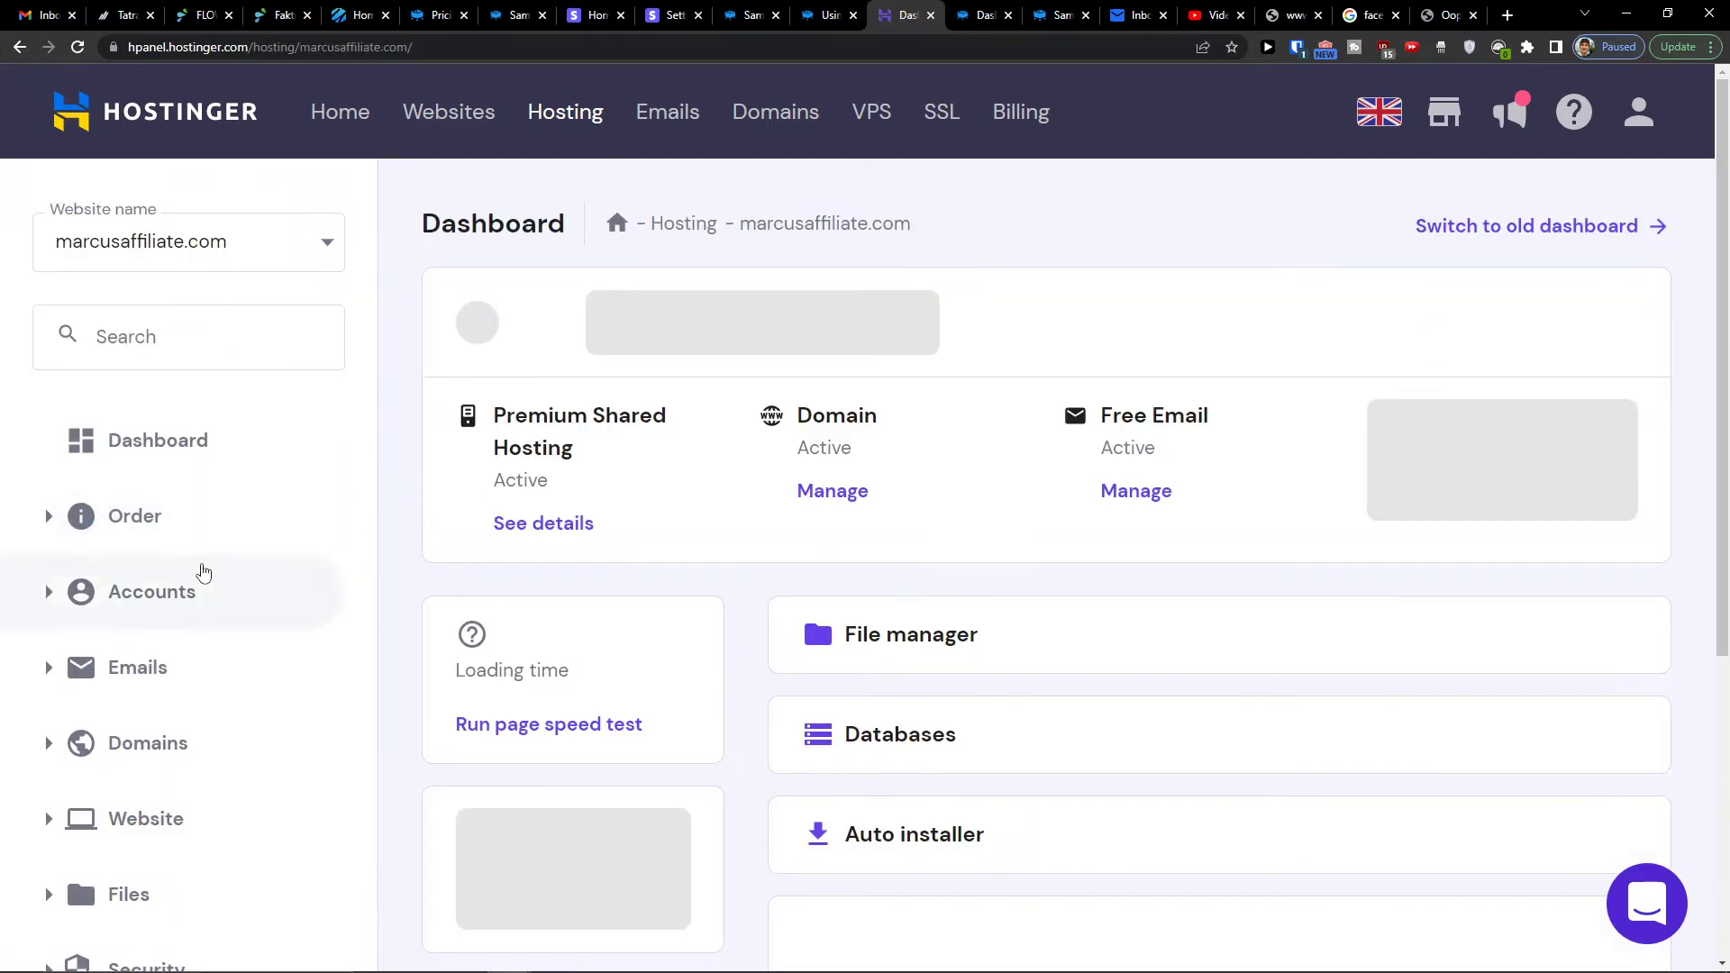
scroll(201, 572, "down", 4)
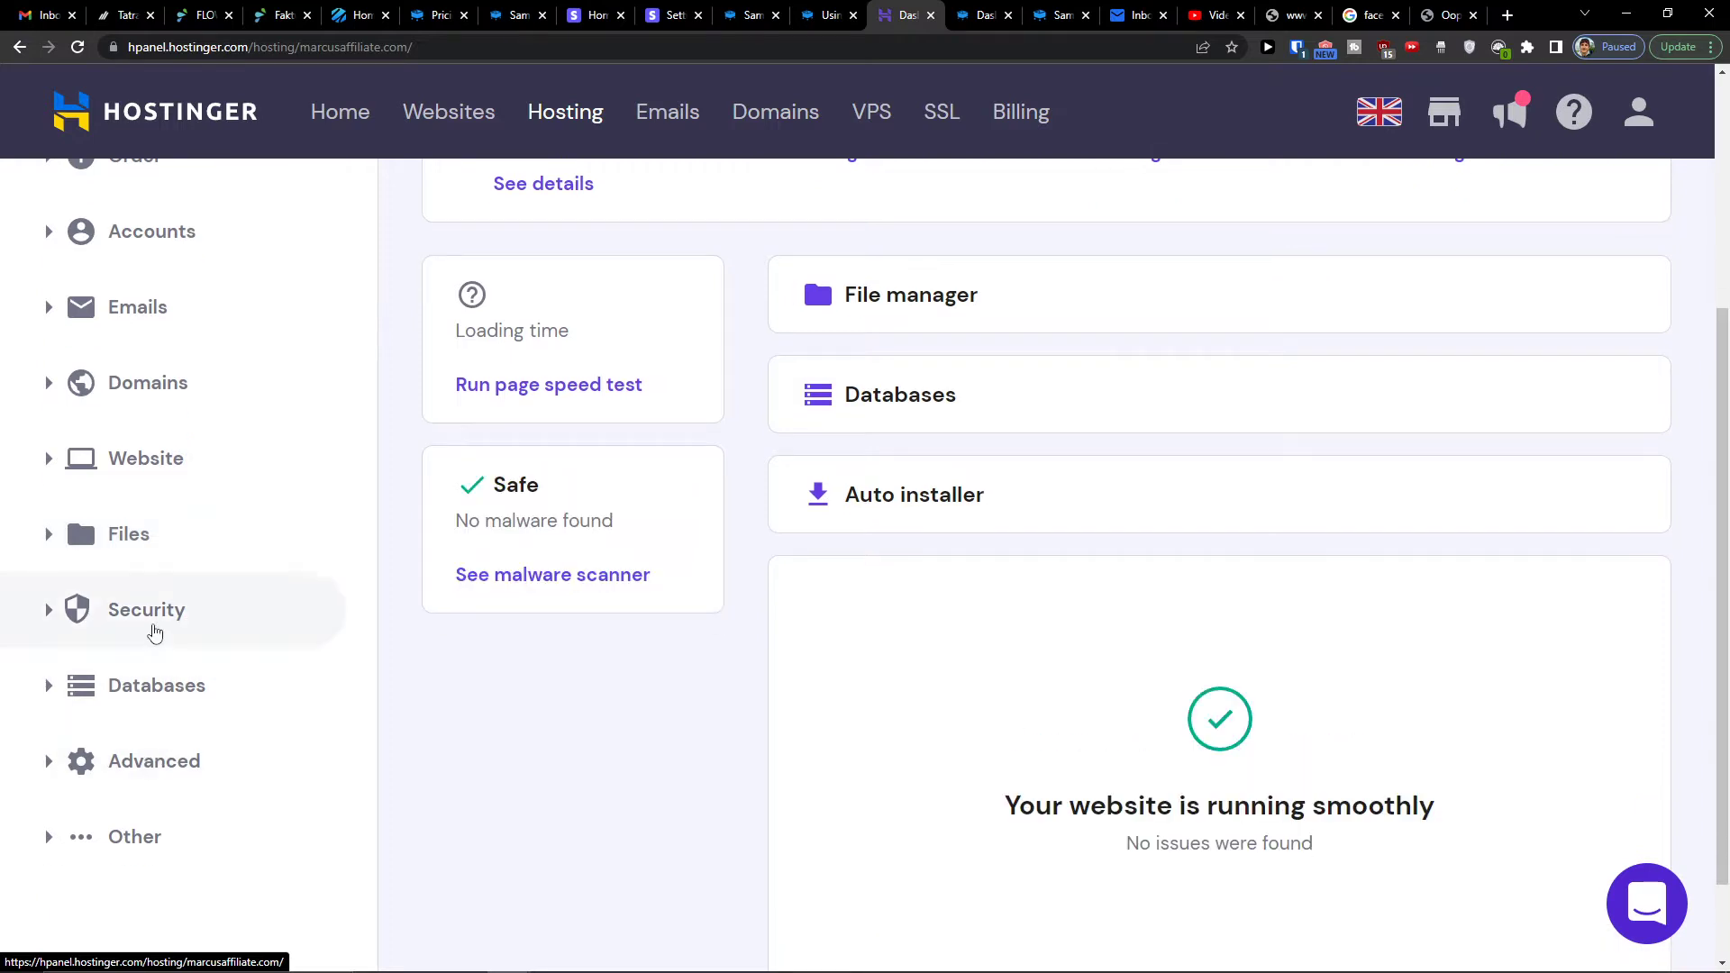
left_click(154, 633)
left_click(154, 633)
left_click(126, 782)
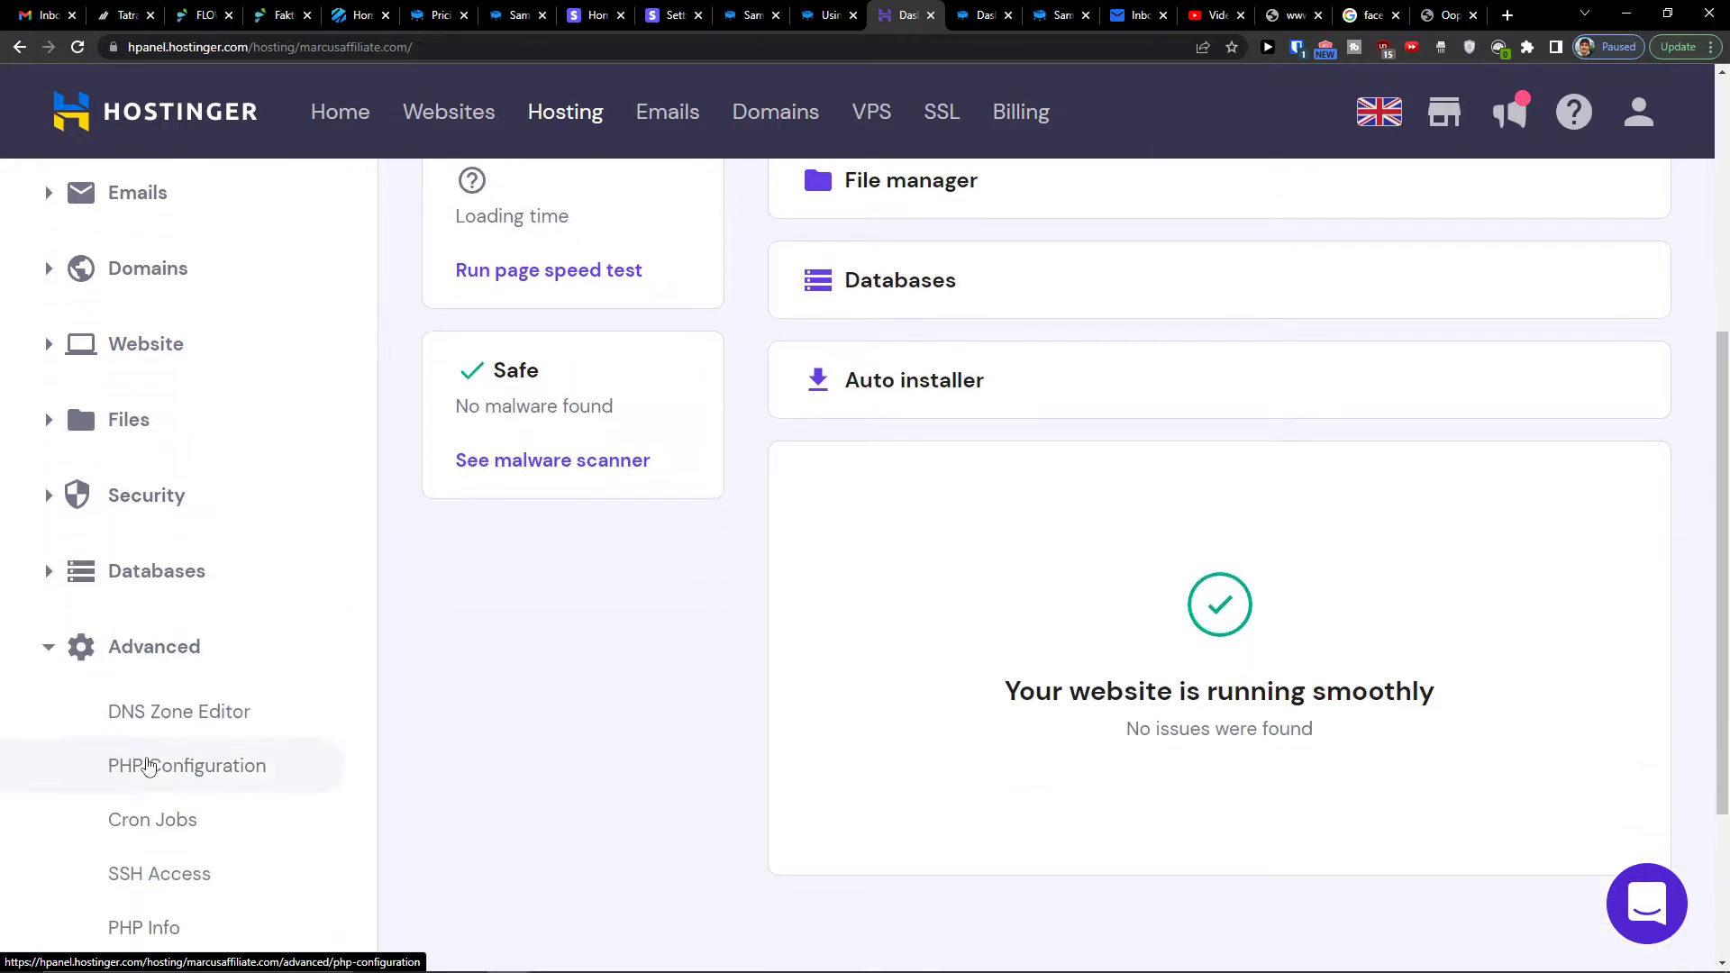
left_click(171, 725)
scroll(856, 597, "down", 2)
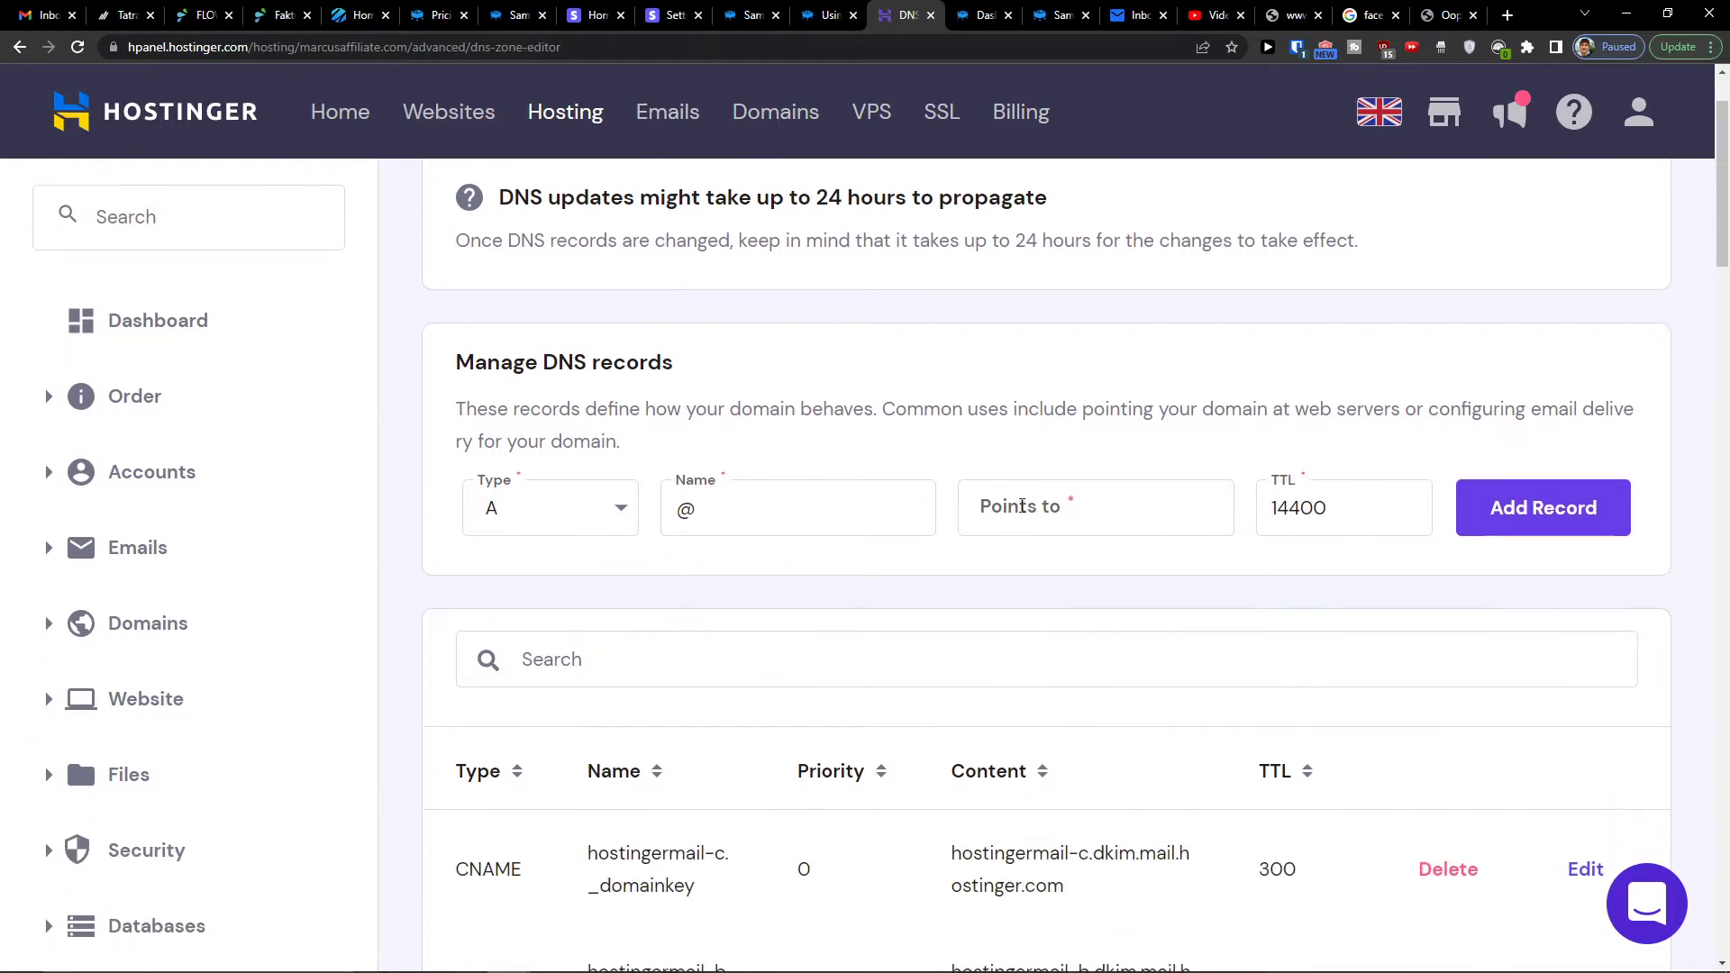
- Compare the article's root-domain A record instructions with Hostinger's record form, and reread the subdomain CNAME option
left_click(826, 16)
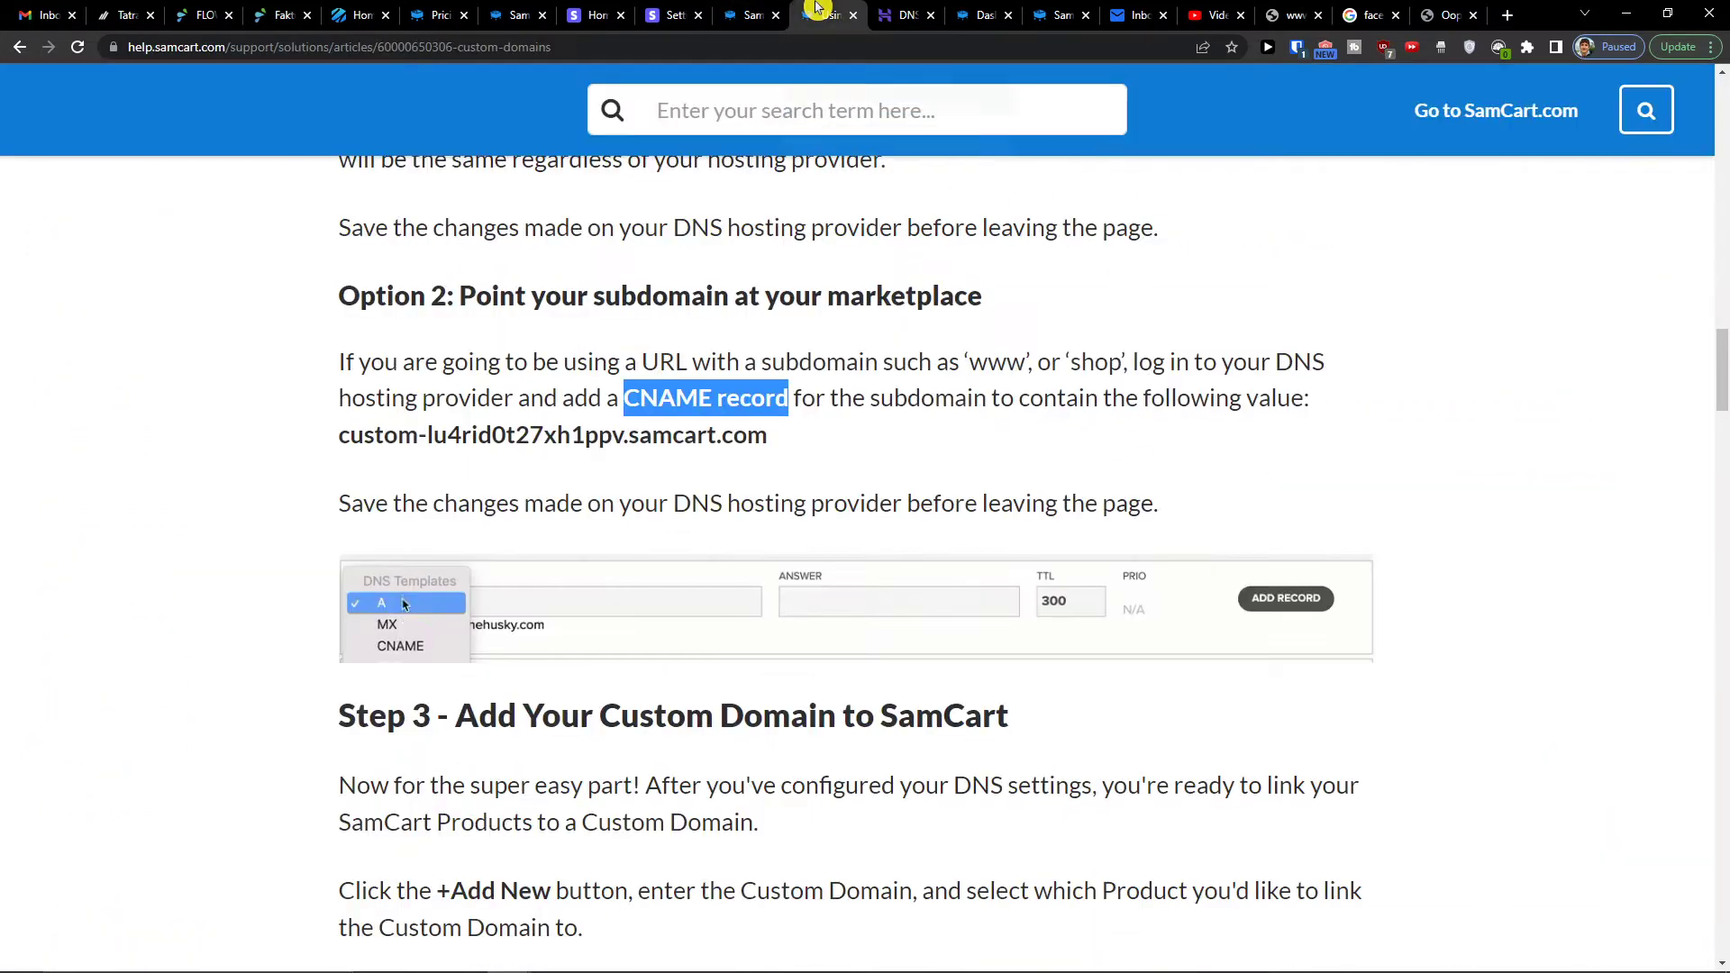
scroll(775, 375, "up", 9)
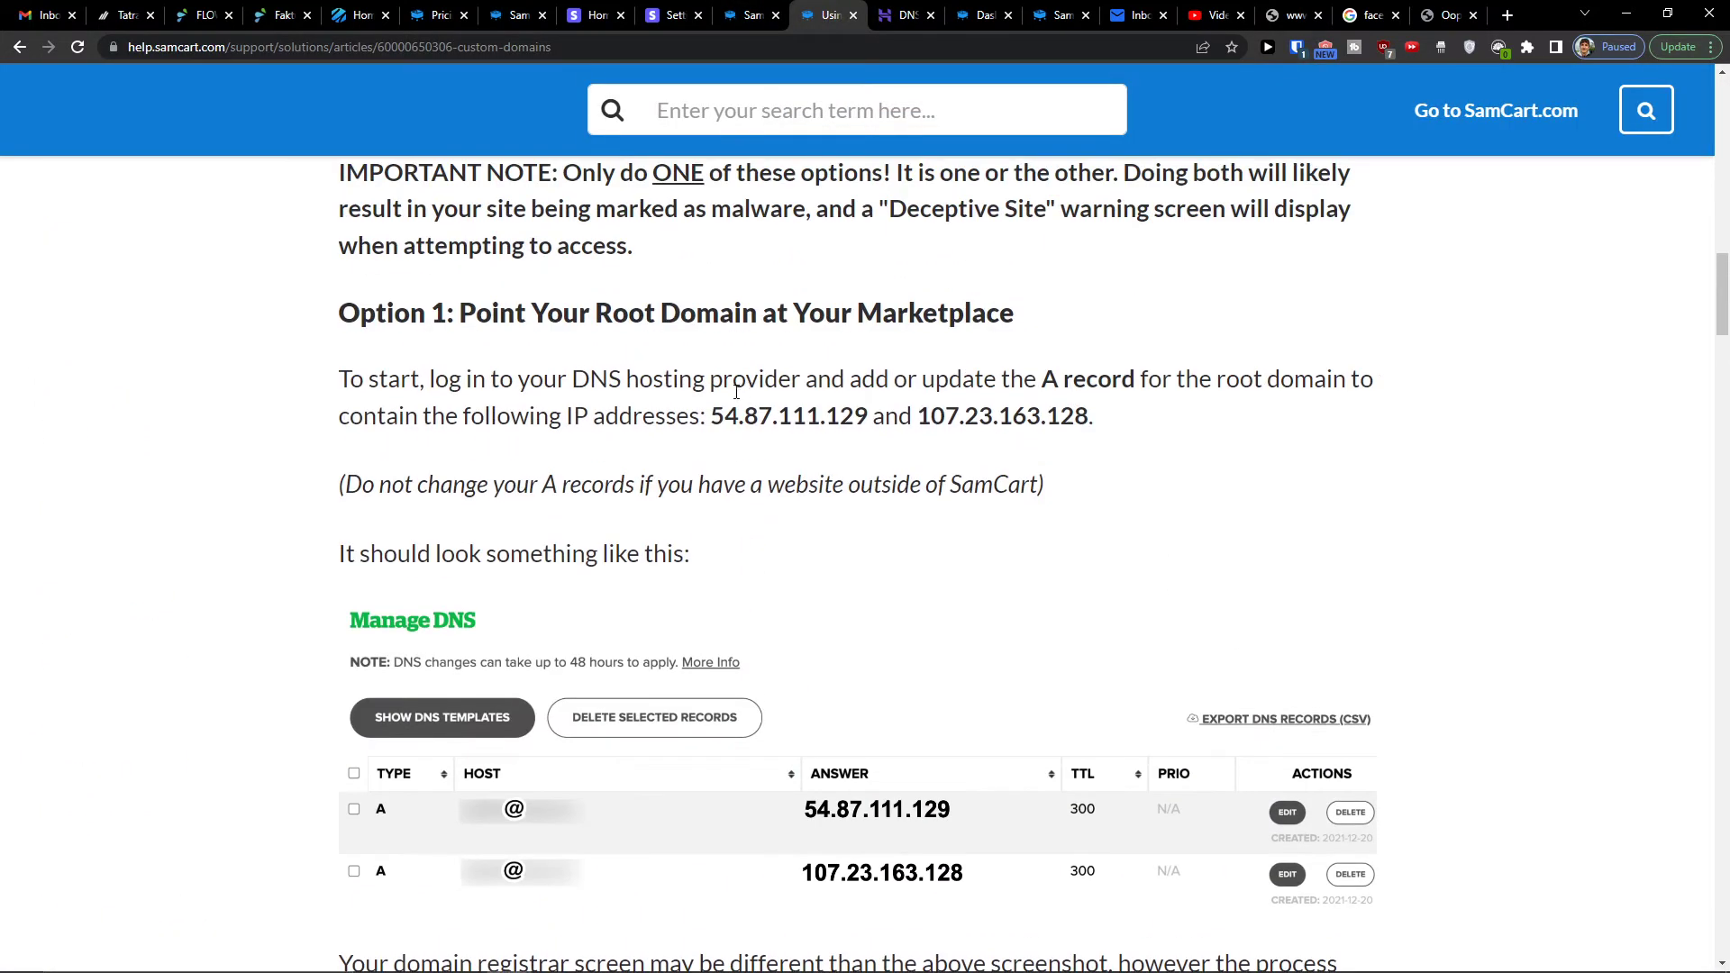
left_click_drag(459, 383, 1241, 372)
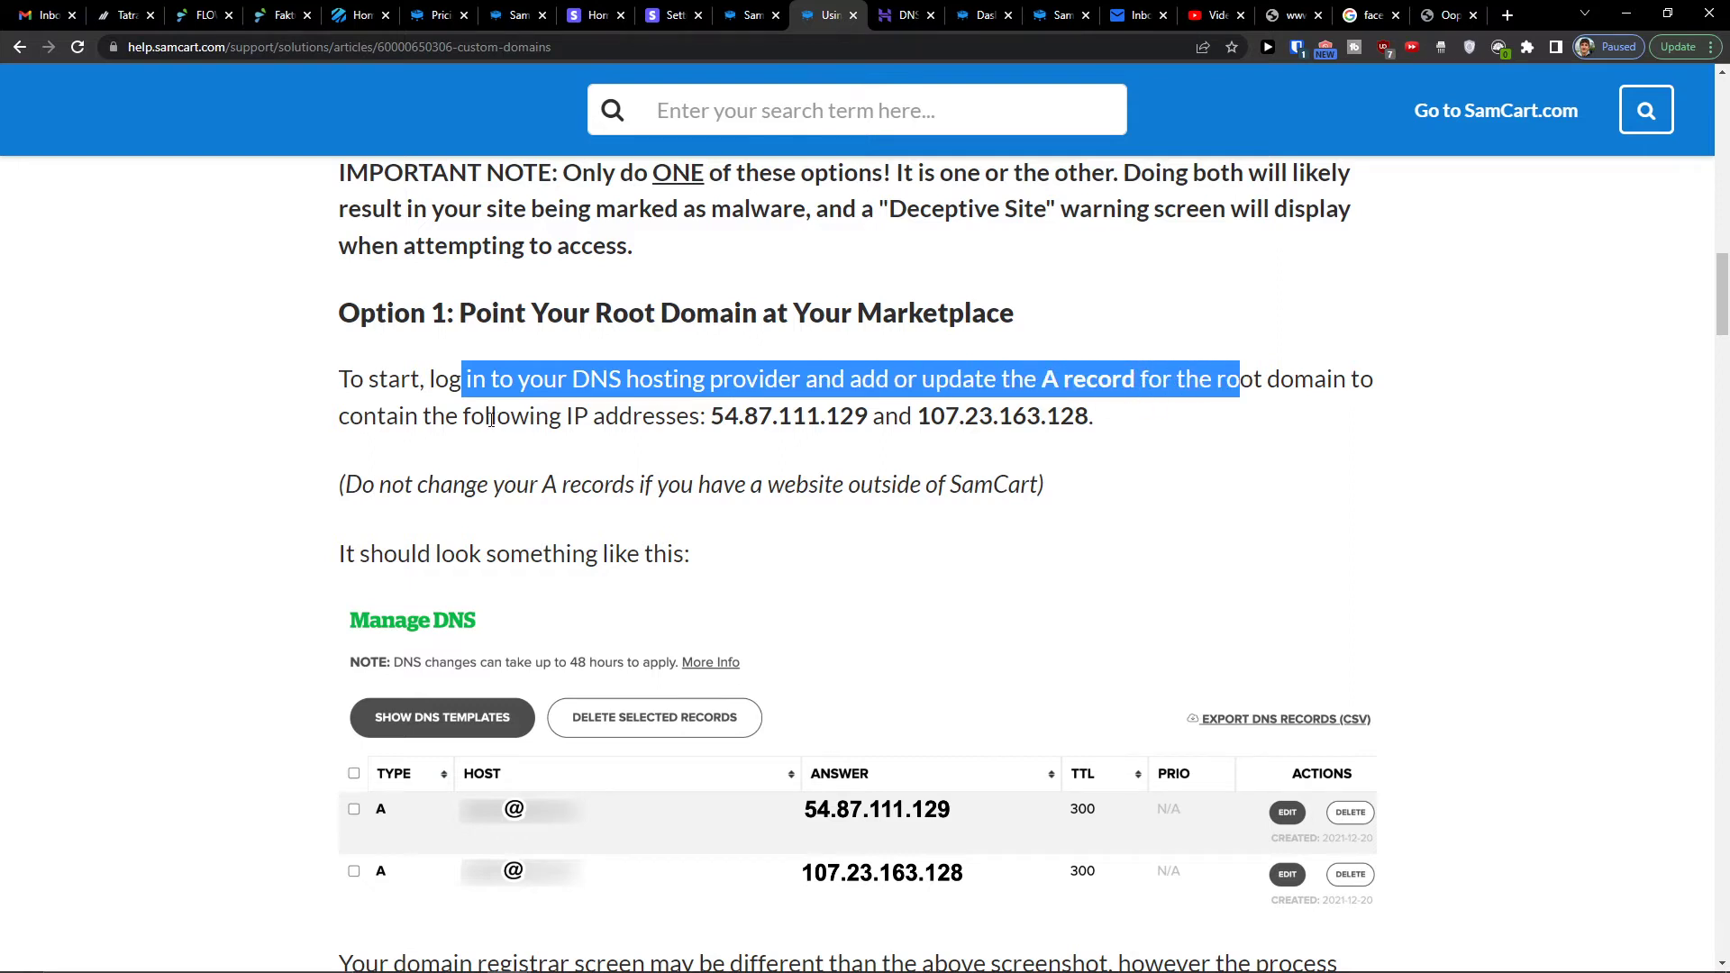
scroll(491, 421, "down", 1)
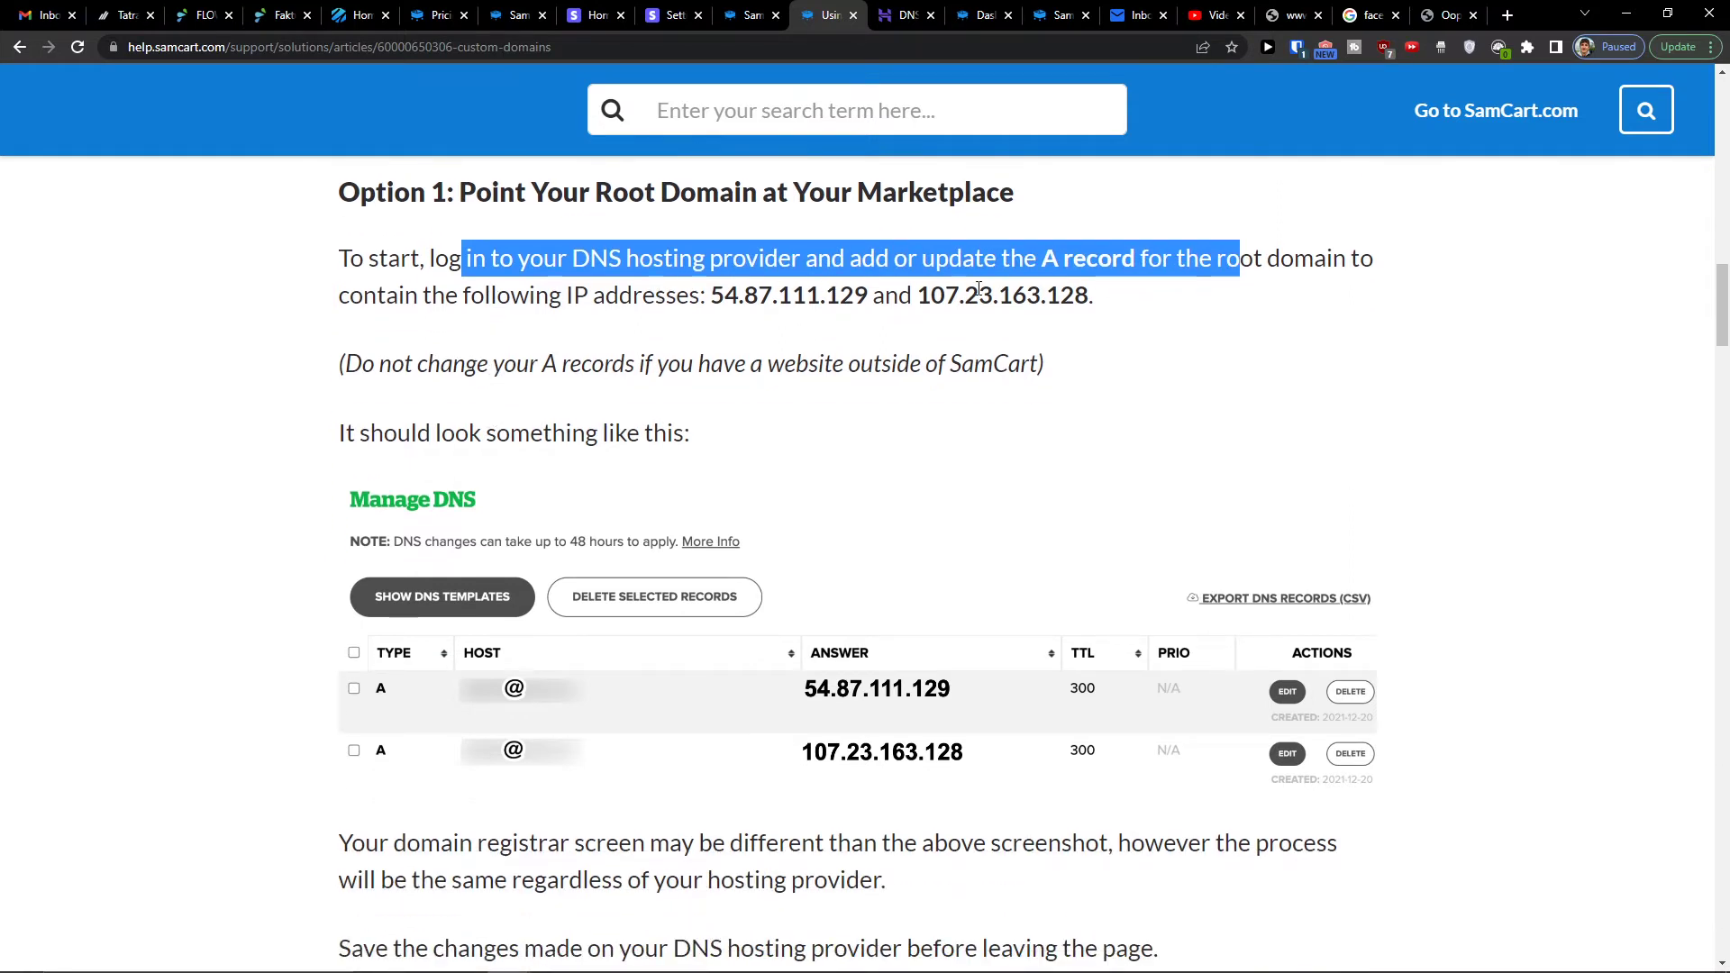
scroll(949, 325, "down", 2)
scroll(705, 445, "up", 2)
key("ctrl+Tab")
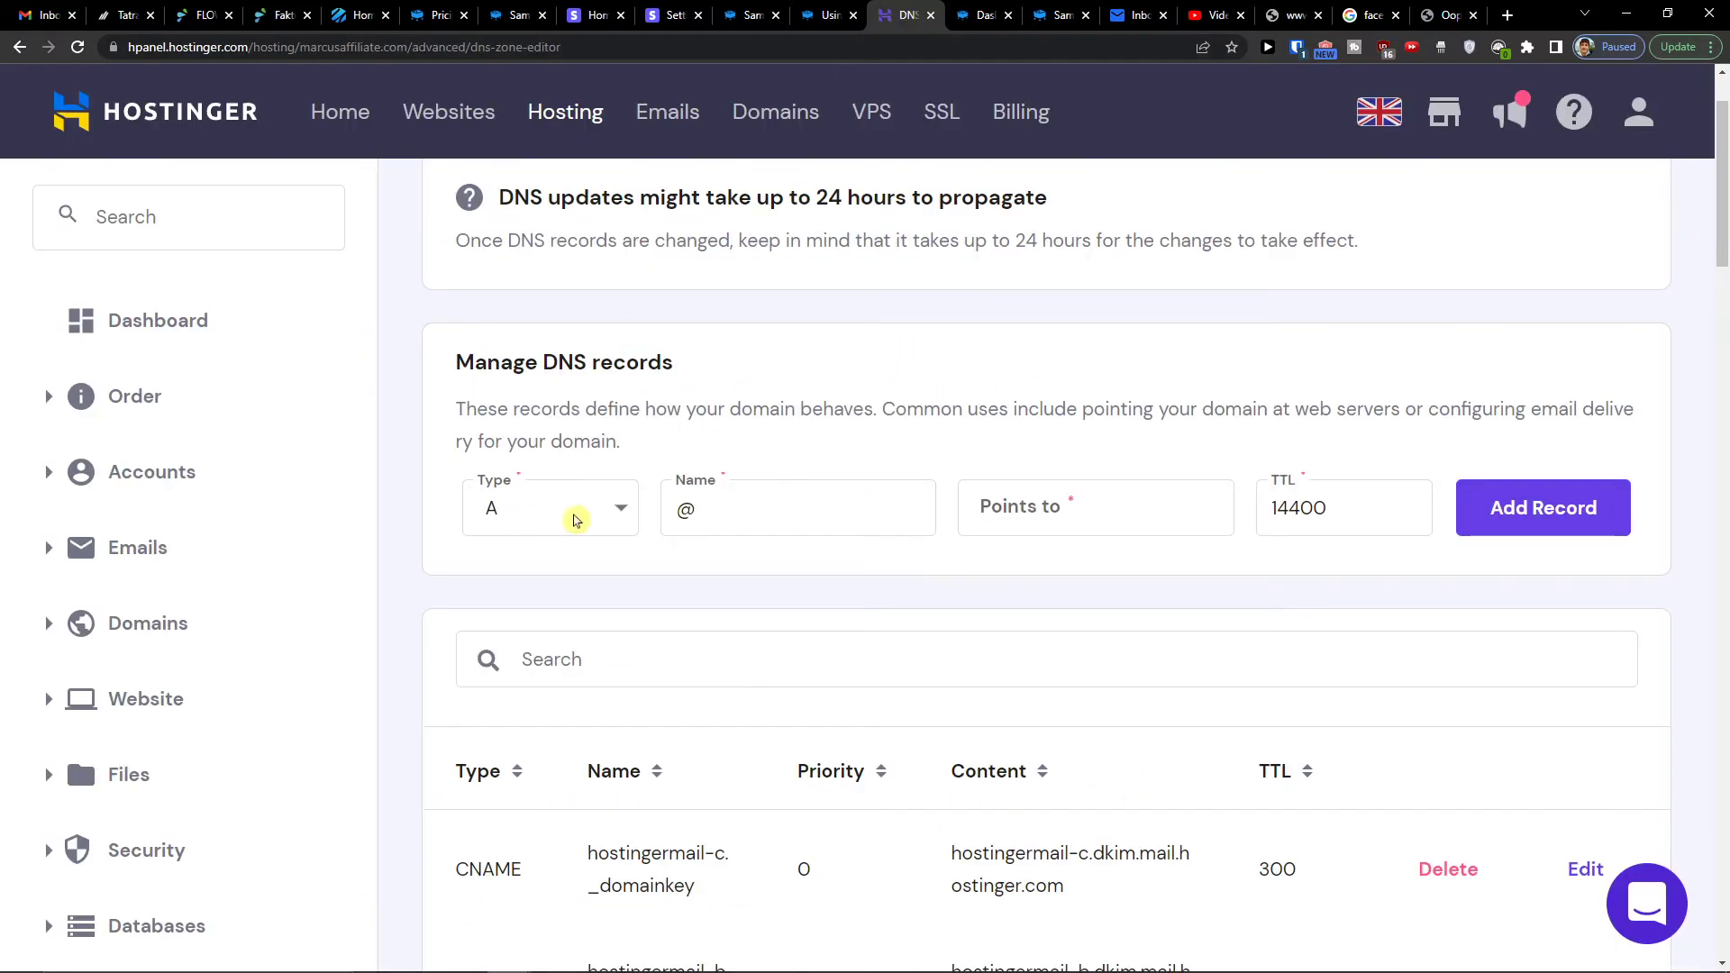
left_click(825, 15)
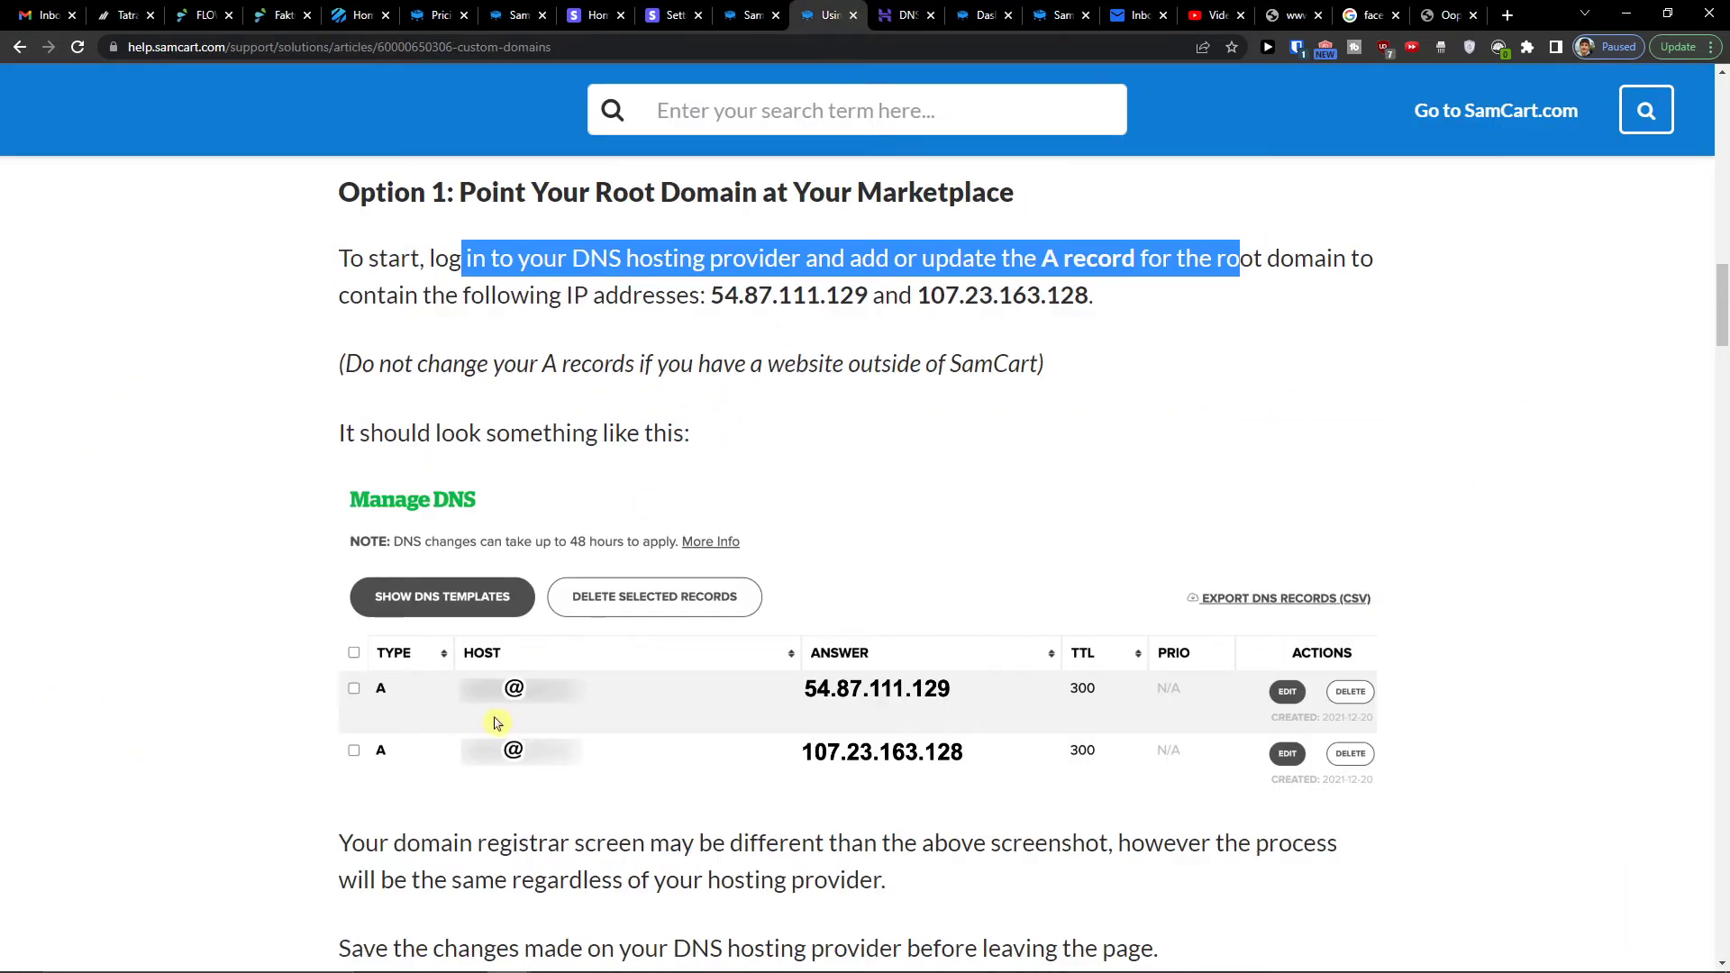
scroll(494, 721, "down", 1)
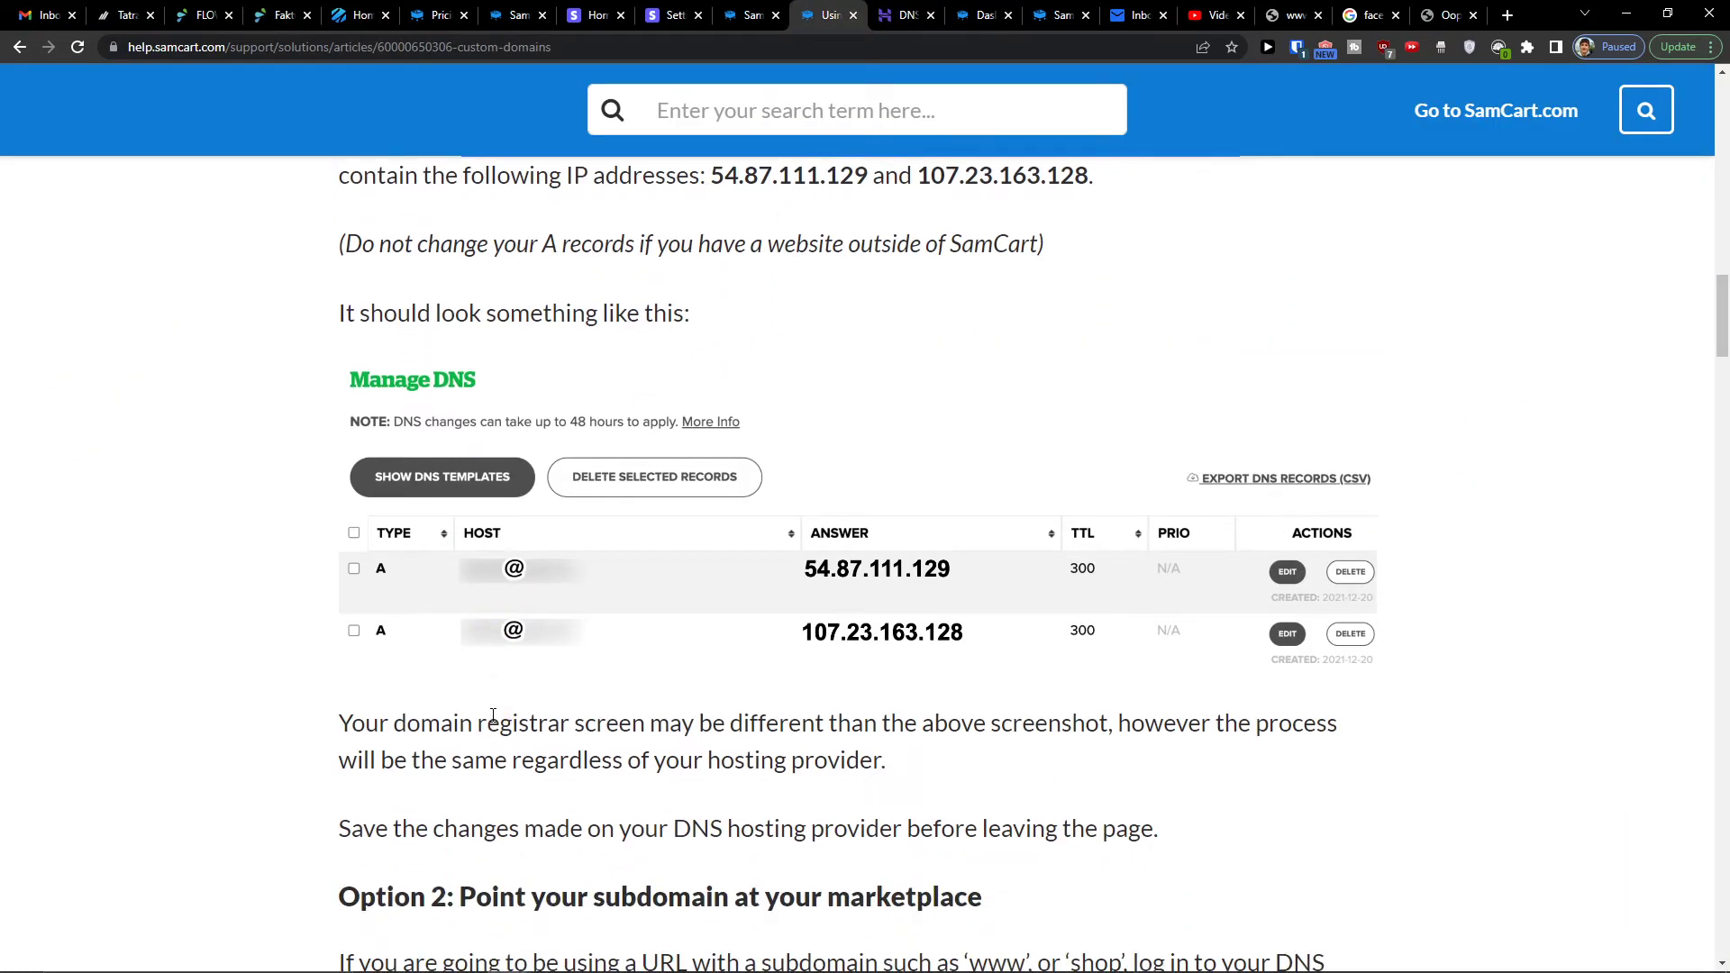
scroll(762, 575, "up", 1)
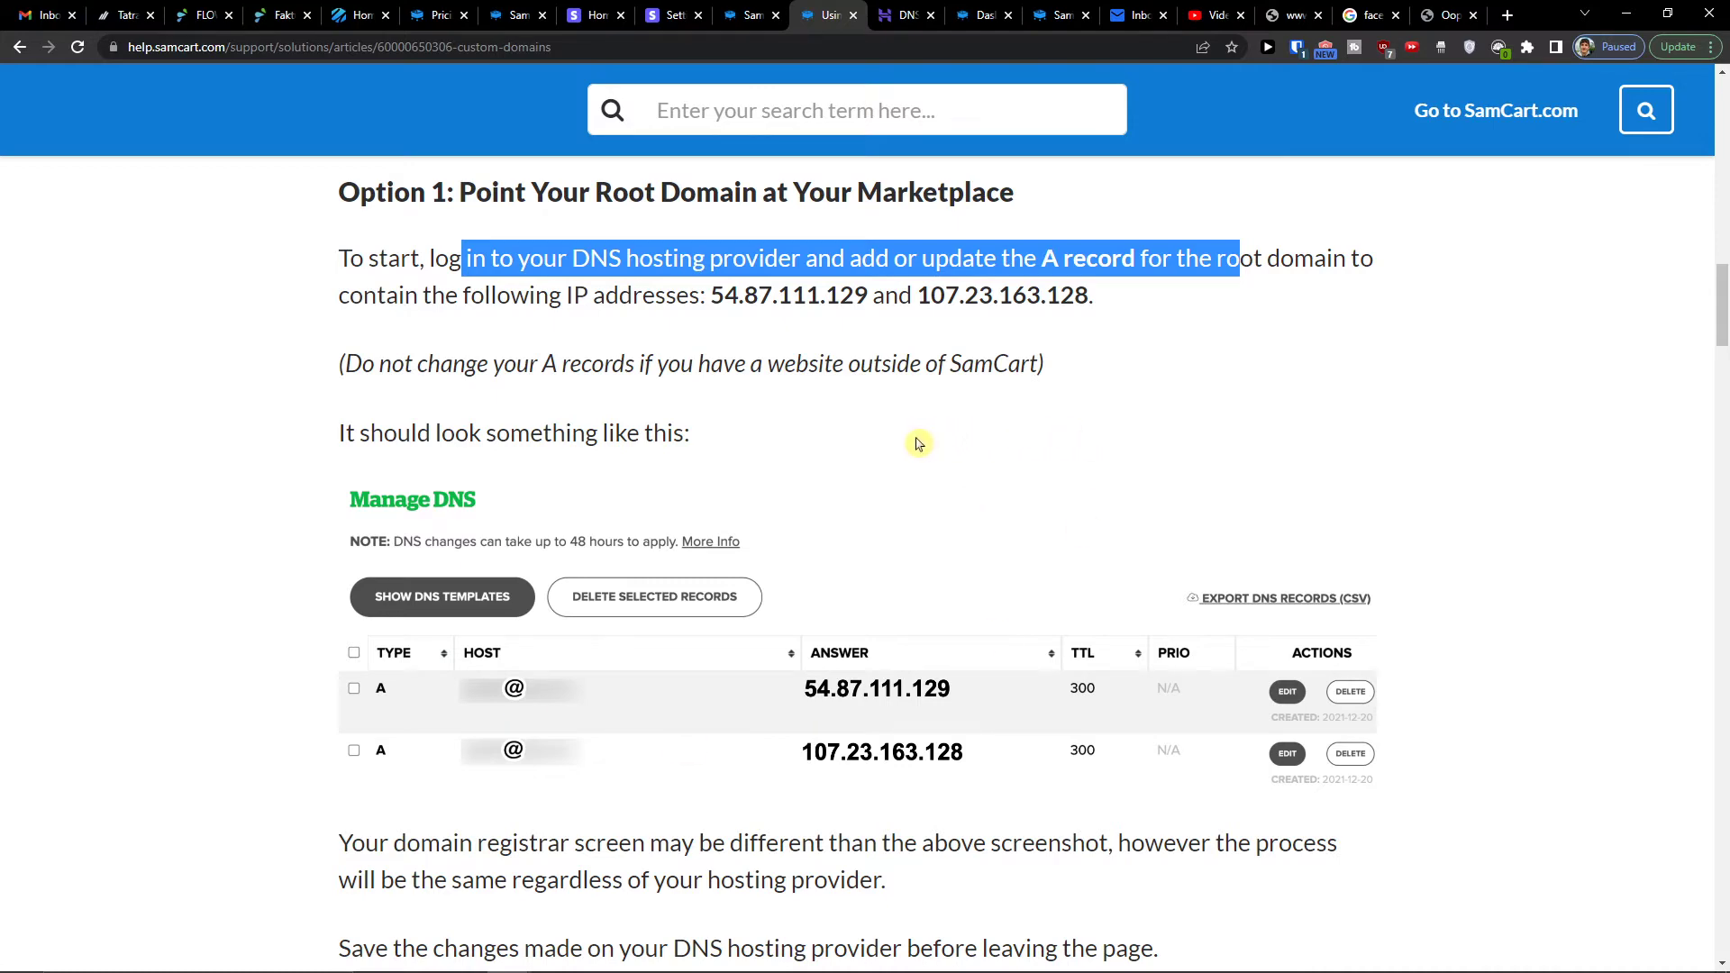
scroll(917, 444, "down", 4)
left_click_drag(376, 537, 941, 536)
scroll(940, 536, "down", 2)
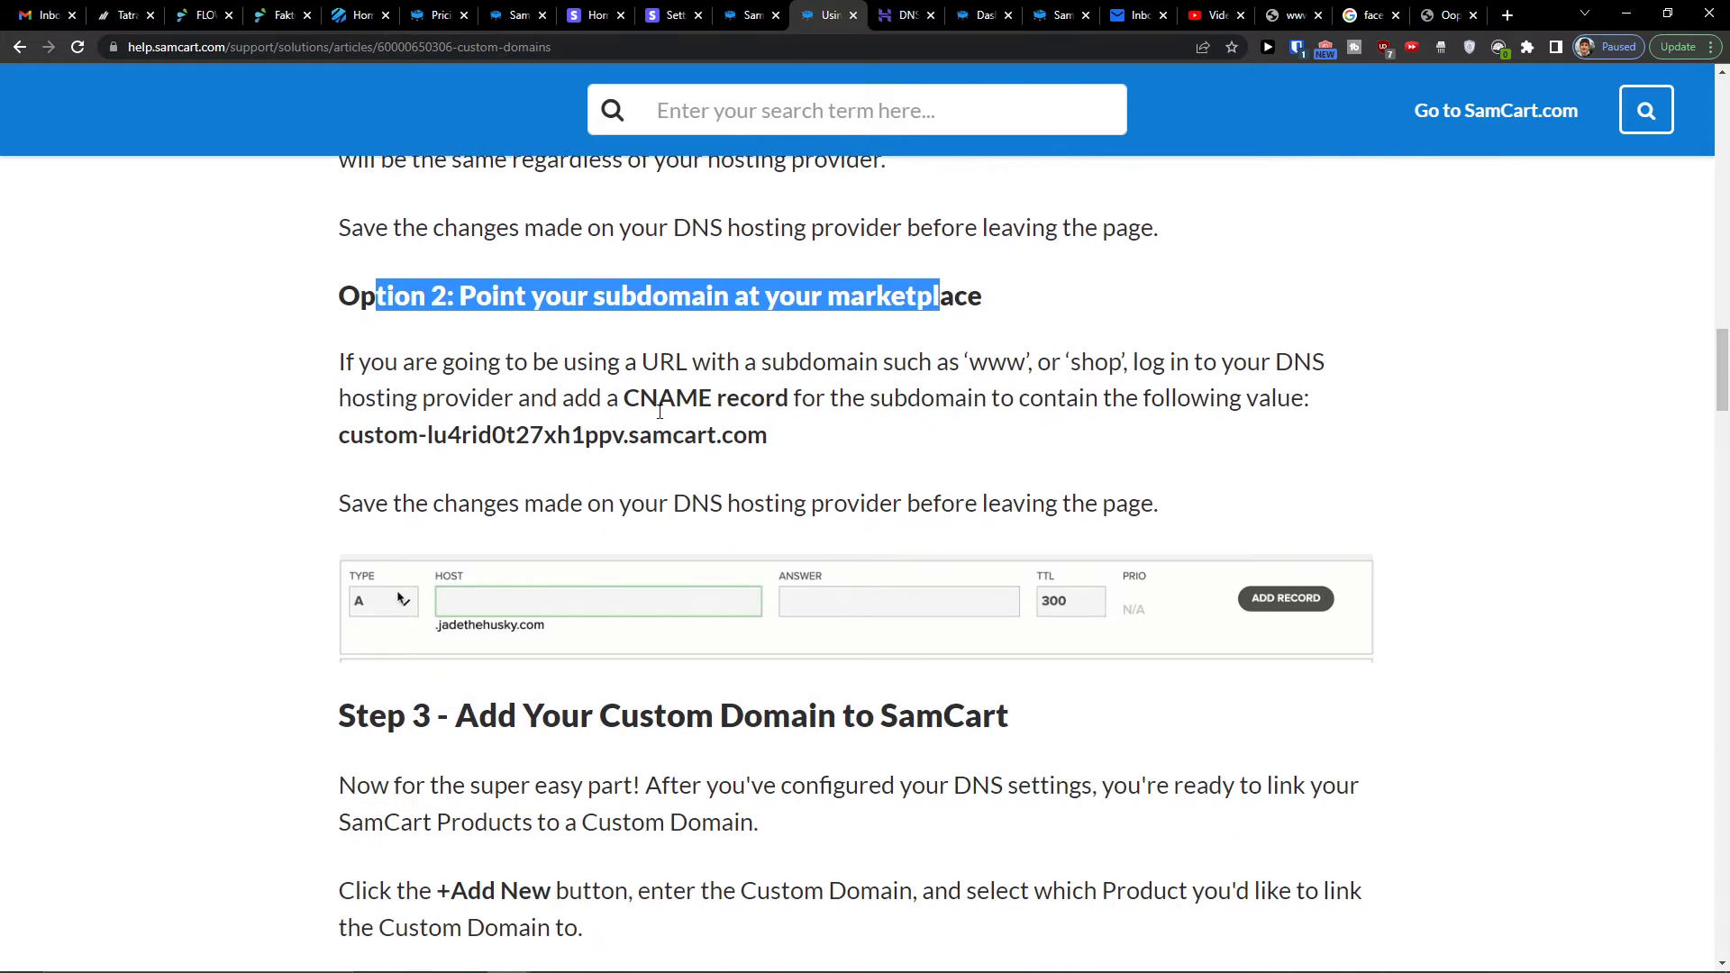
- In Hostinger's DNS record form, set the record type to CNAME and the name to youtube
left_click(913, 10)
left_click(514, 515)
scroll(560, 649, "down", 1)
left_click(560, 671)
key("Tab")
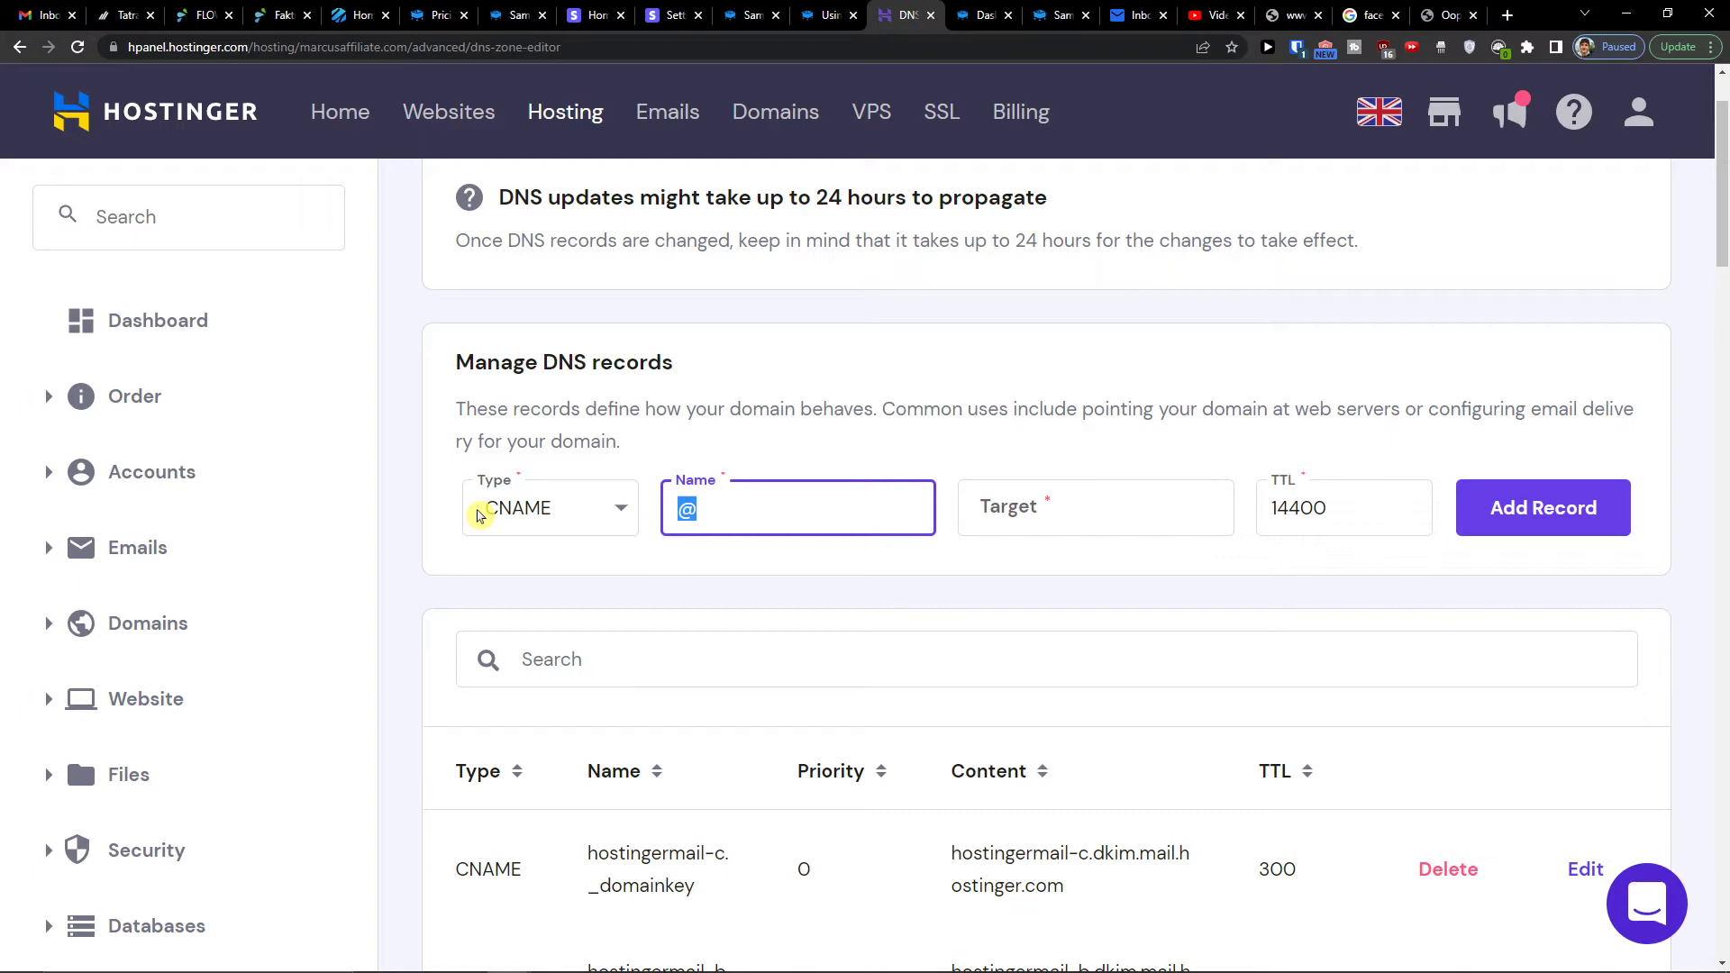
type("youtube")
- Copy custom-lu4rid0t27xh1ppv.samcart.com from the SamCart article into the CNAME record's target in Hostinger and add the record
left_click(827, 15)
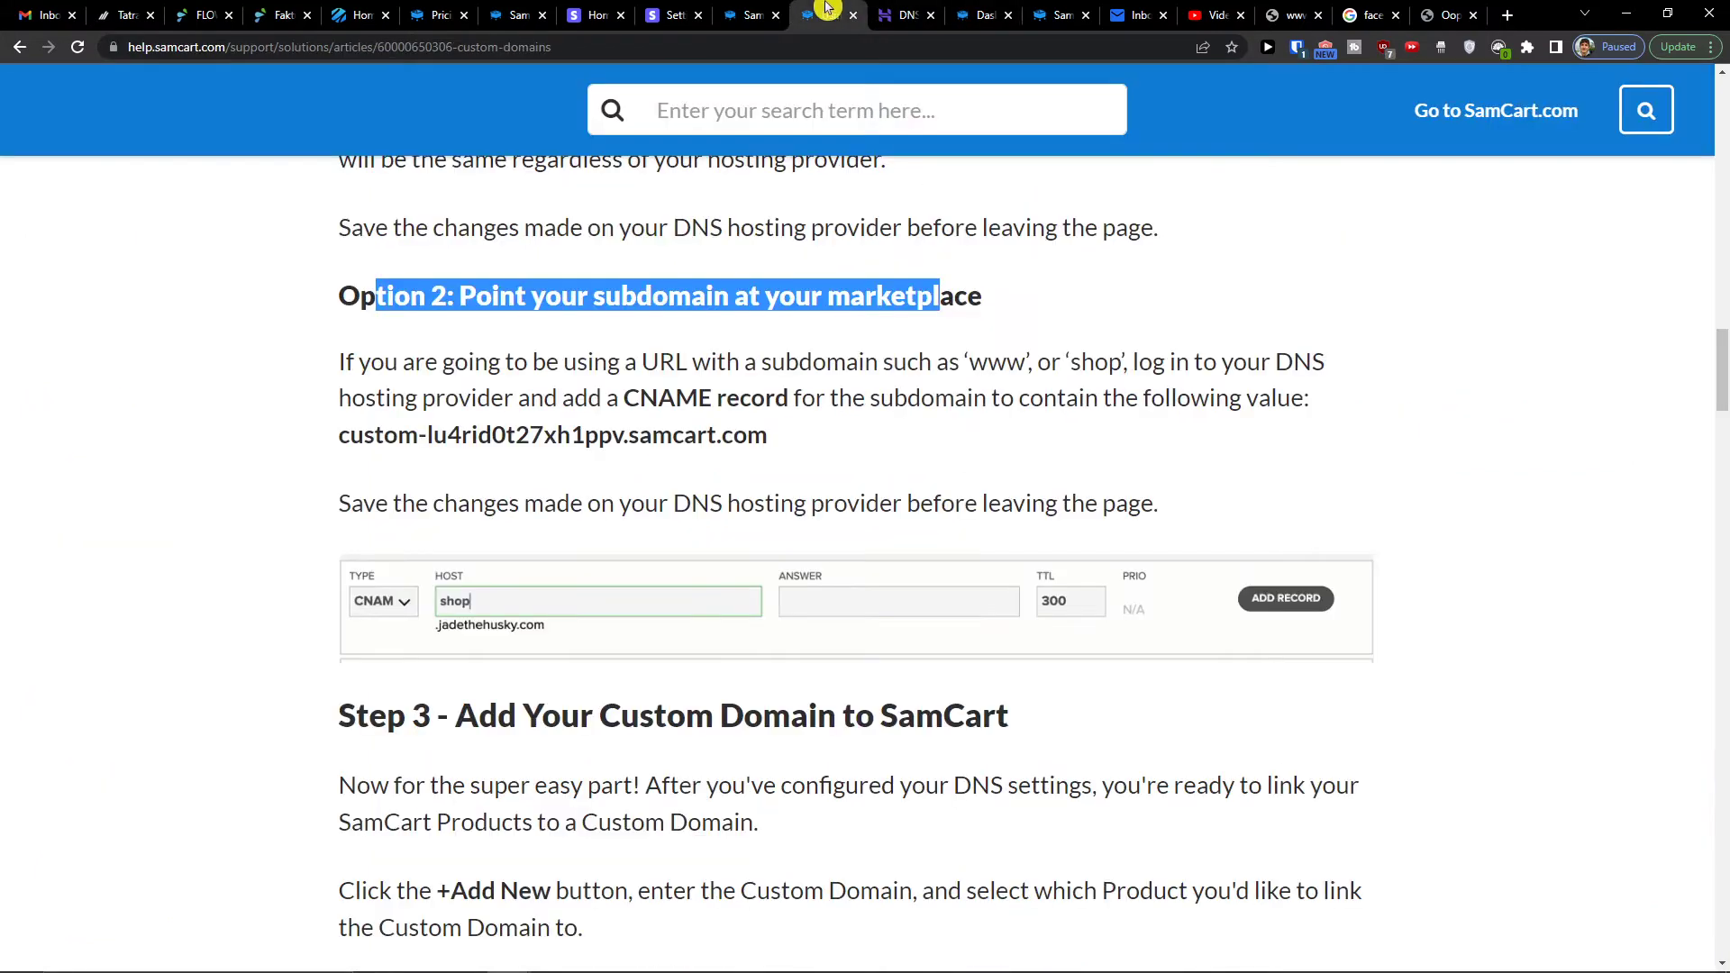
left_click_drag(843, 443, 298, 452)
key("ctrl+c")
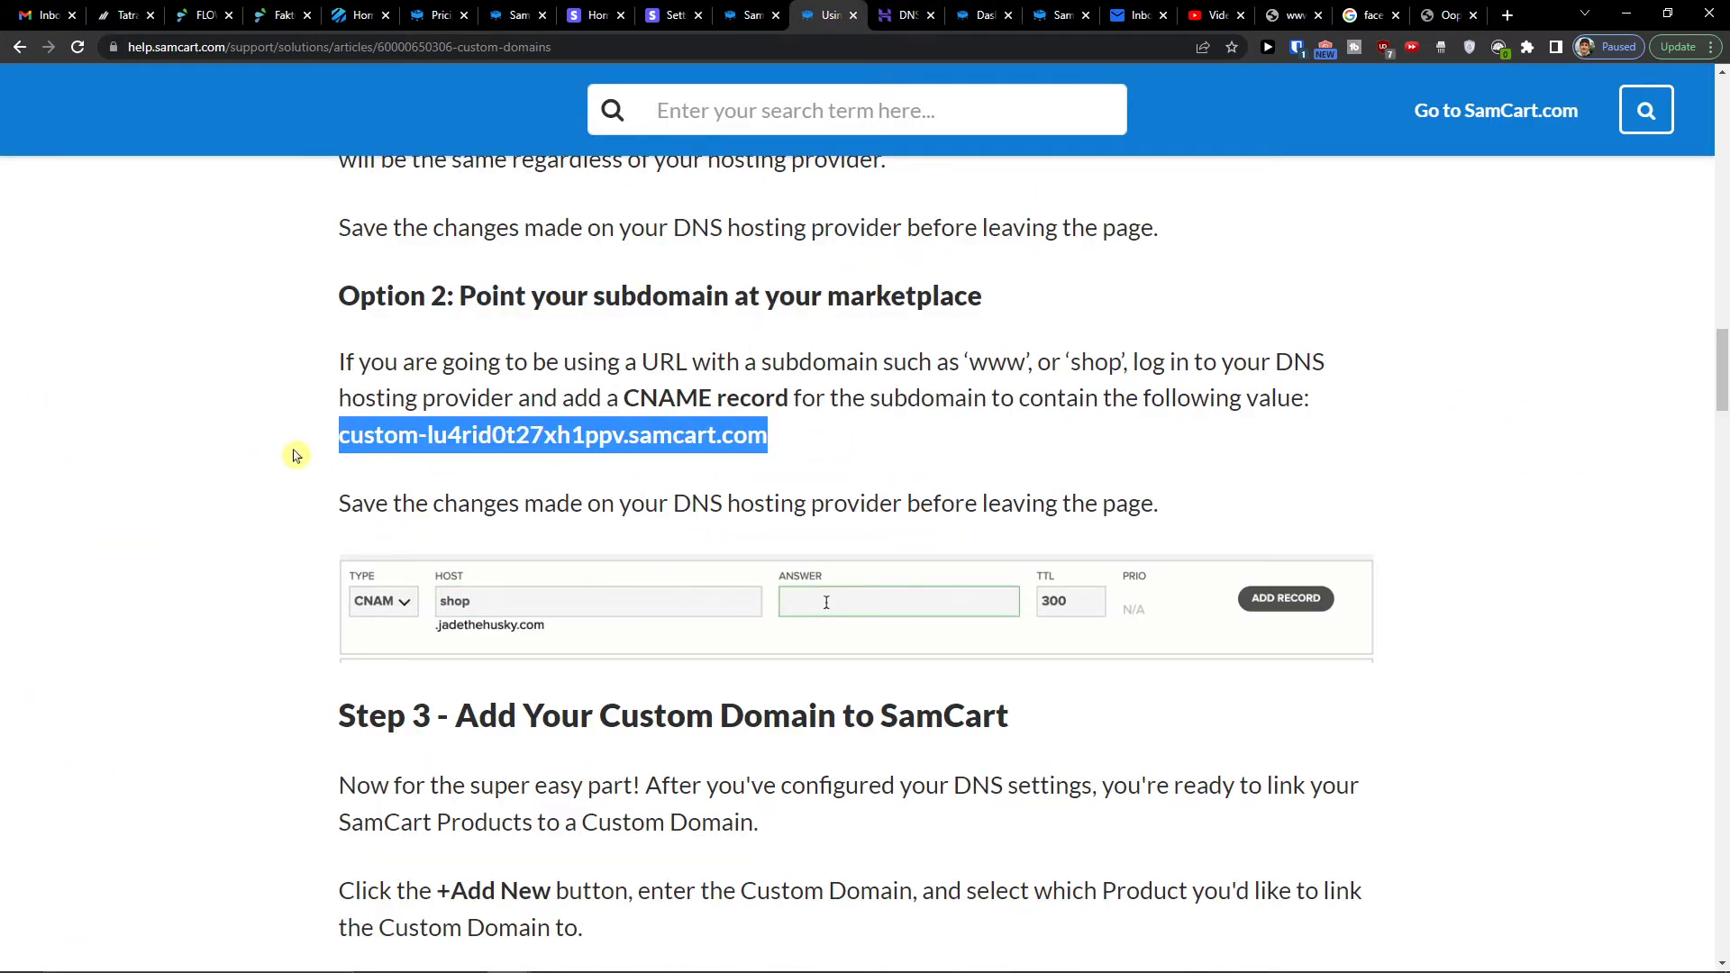
left_click(904, 14)
left_click(1066, 501)
key("ctrl+v")
key("ctrl+a")
left_click(1531, 507)
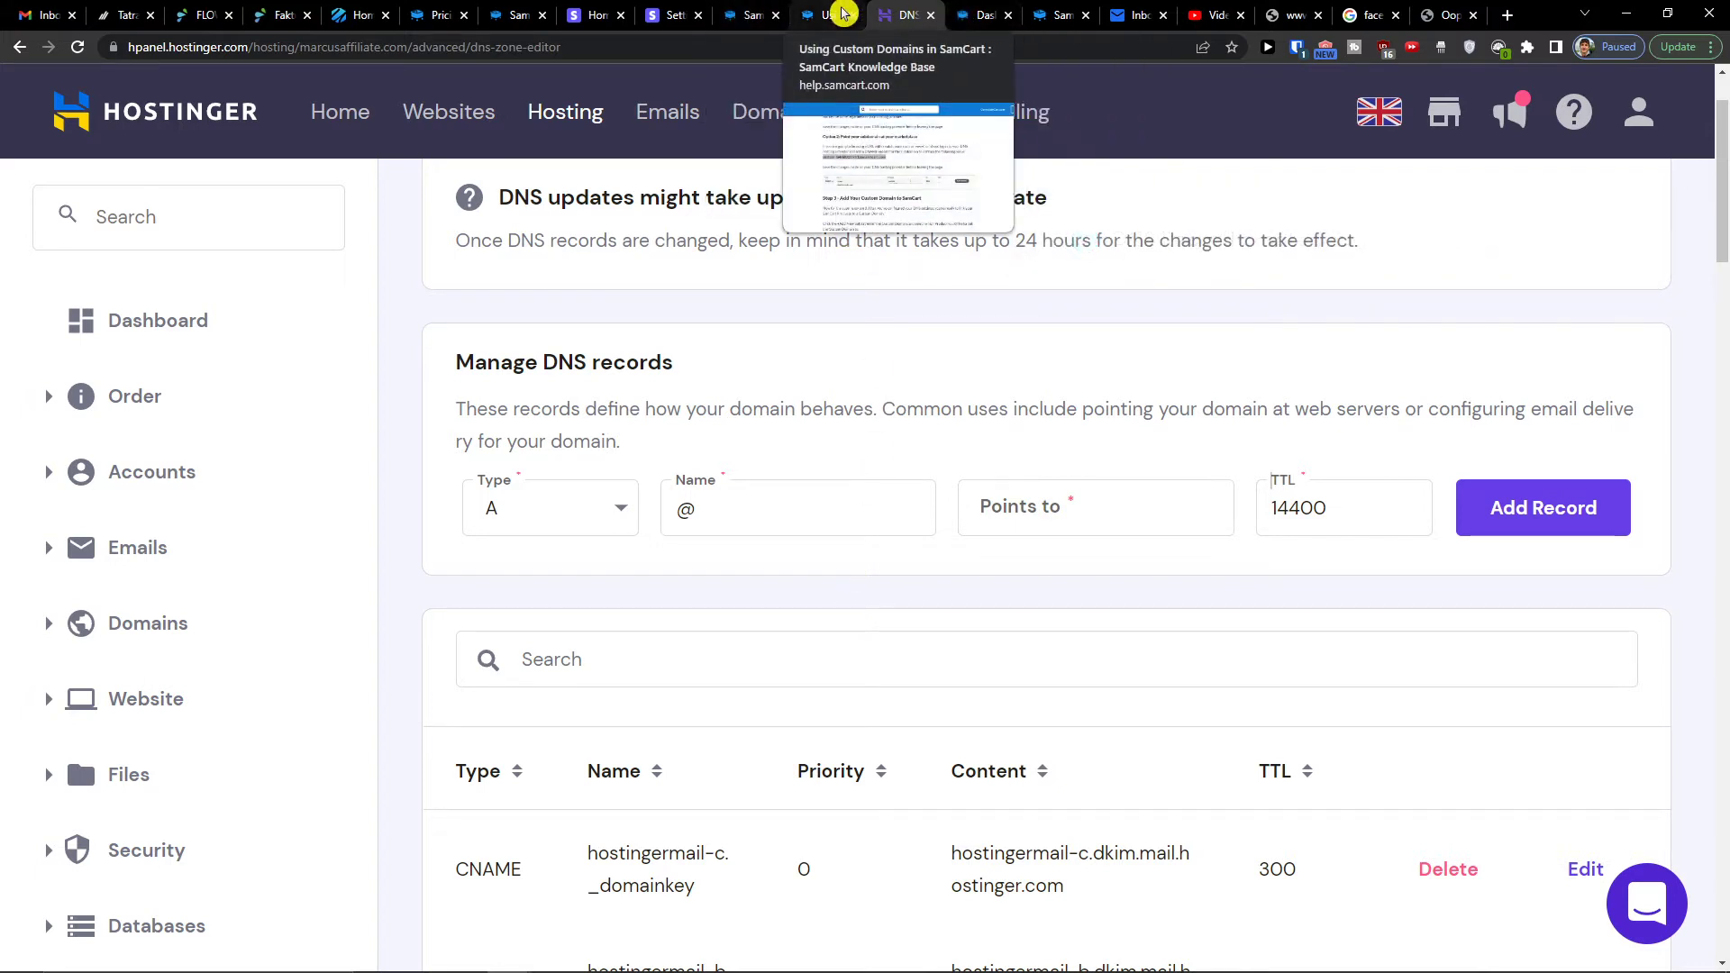
- In SamCart, add the custom domain youtube.marcusaffiliate.com with Faceless Youtube Monetization Course as its default product and save it
left_click(973, 14)
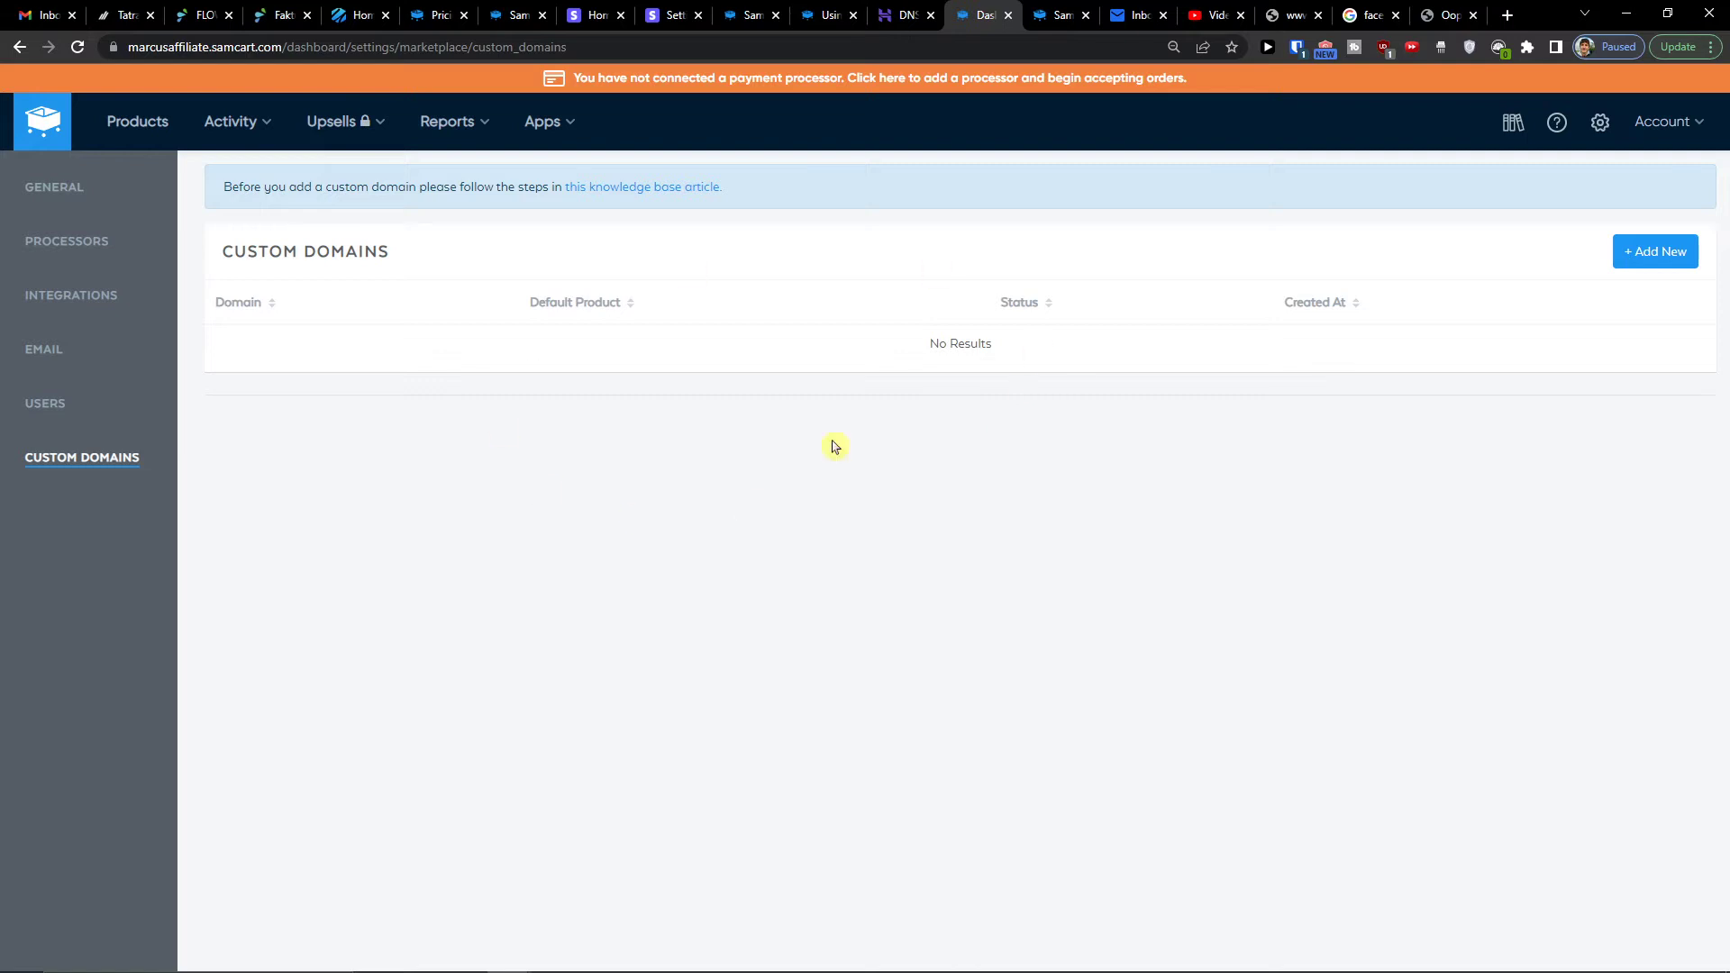
left_click(1655, 255)
left_click(839, 216)
type("www")
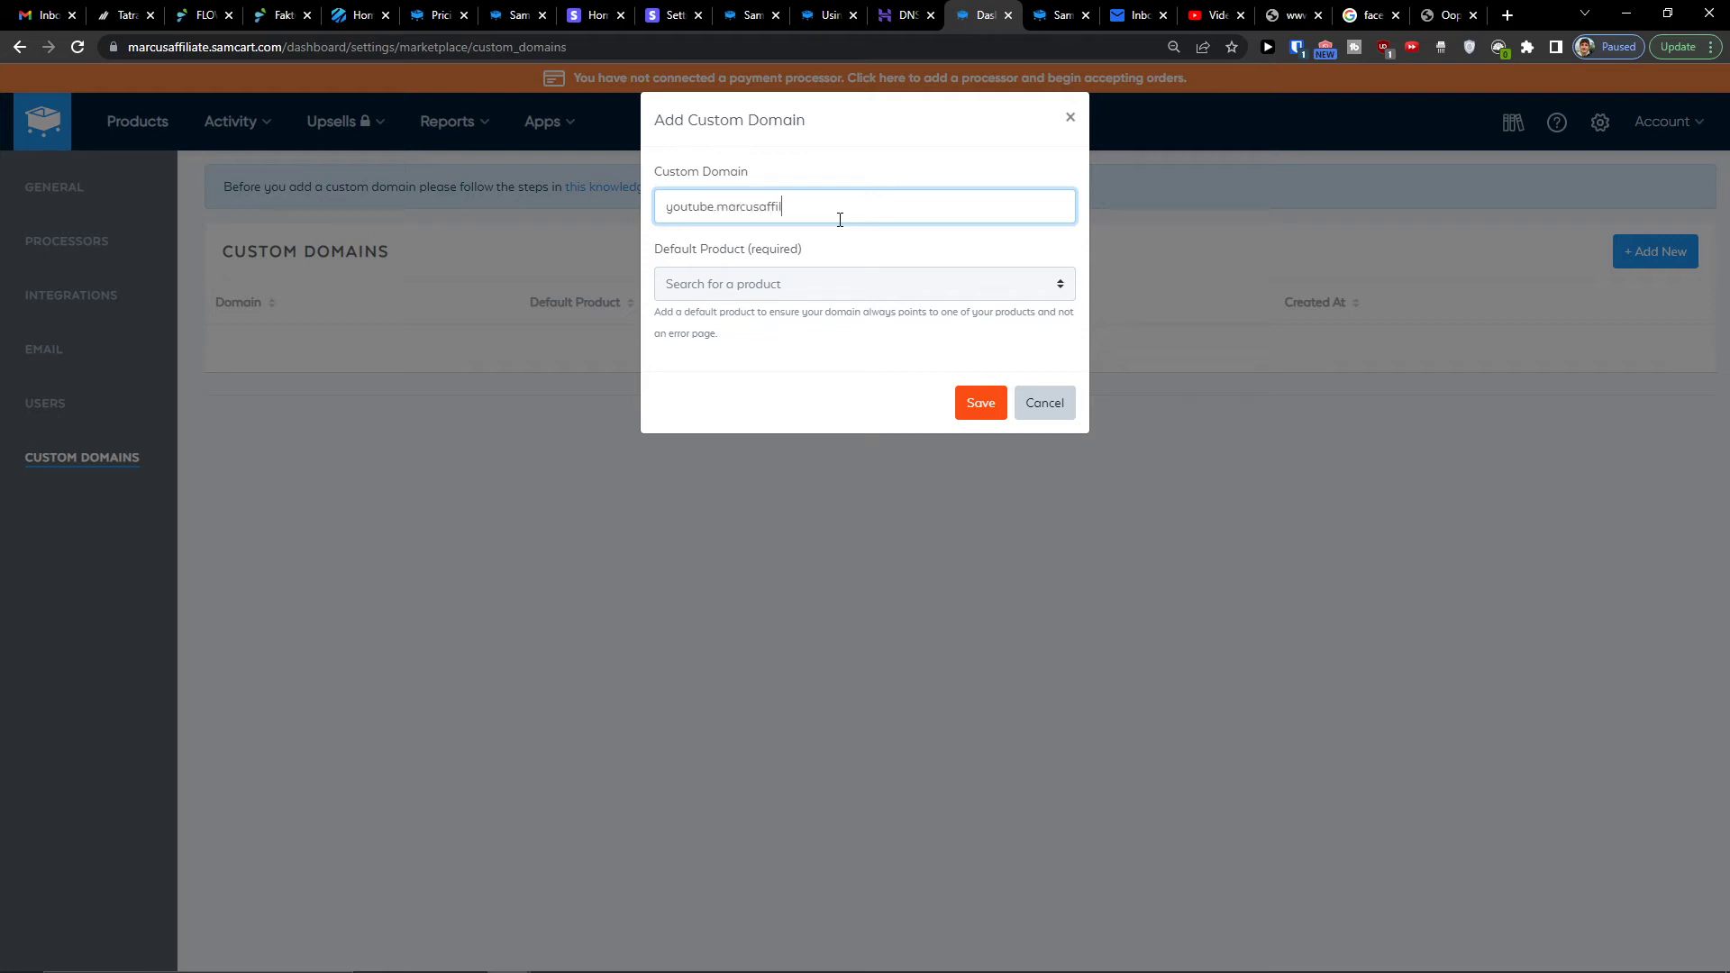
left_click(855, 286)
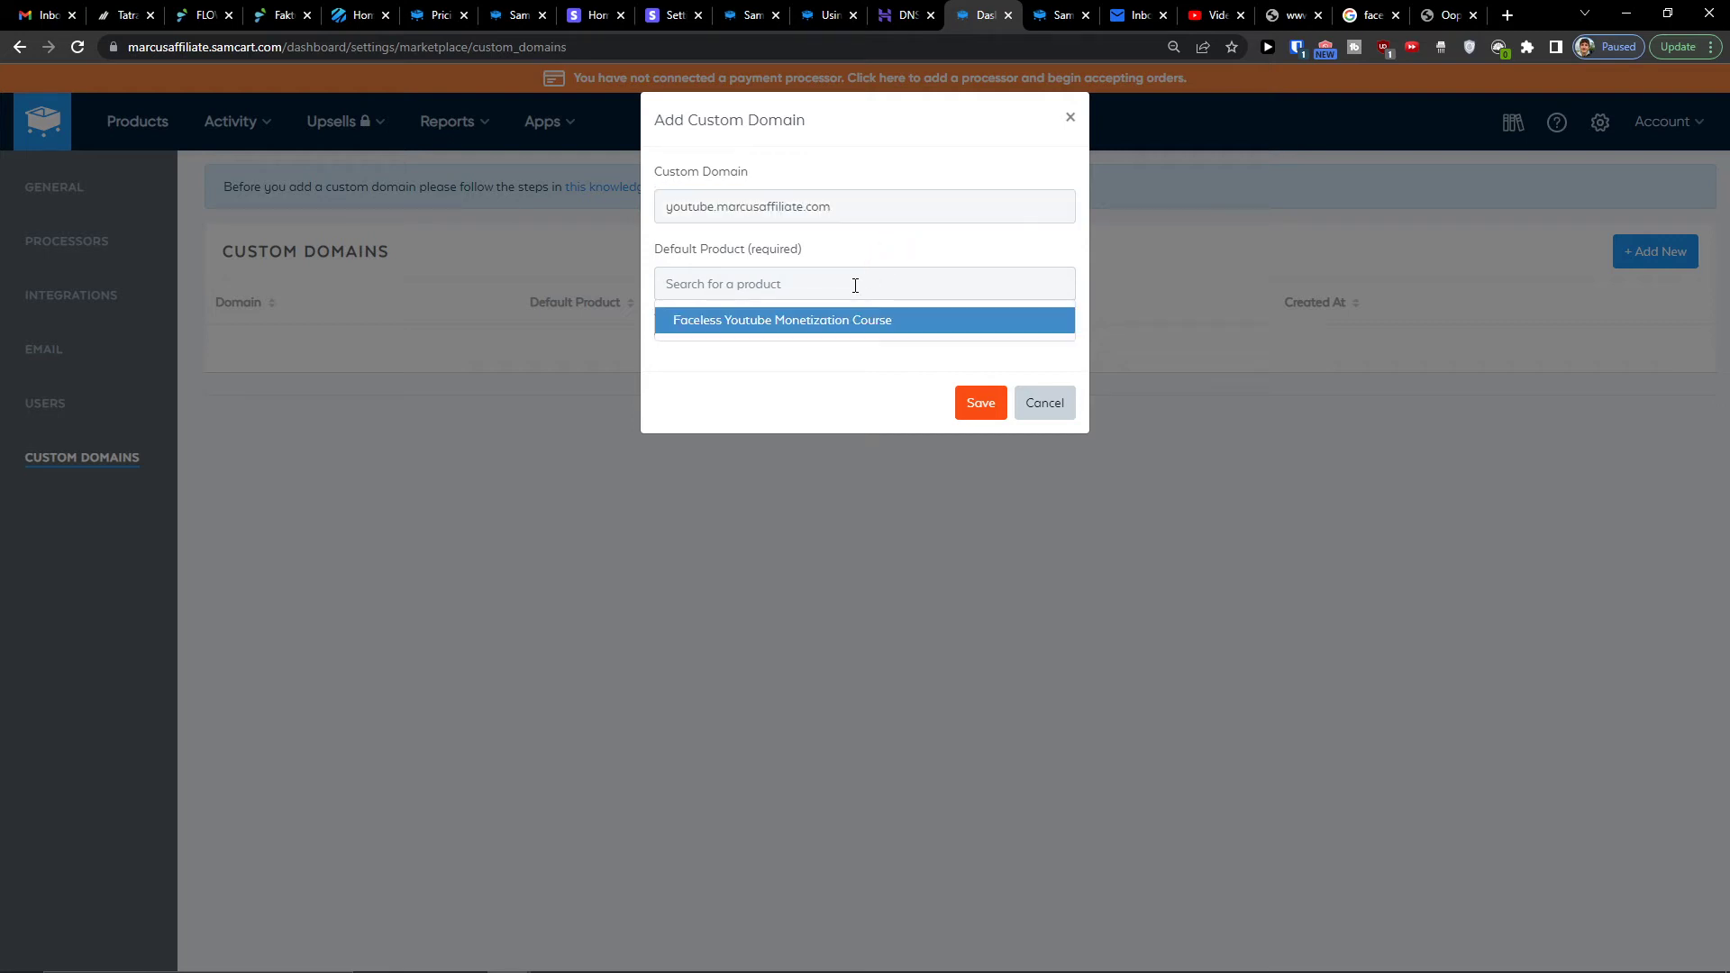
left_click(838, 320)
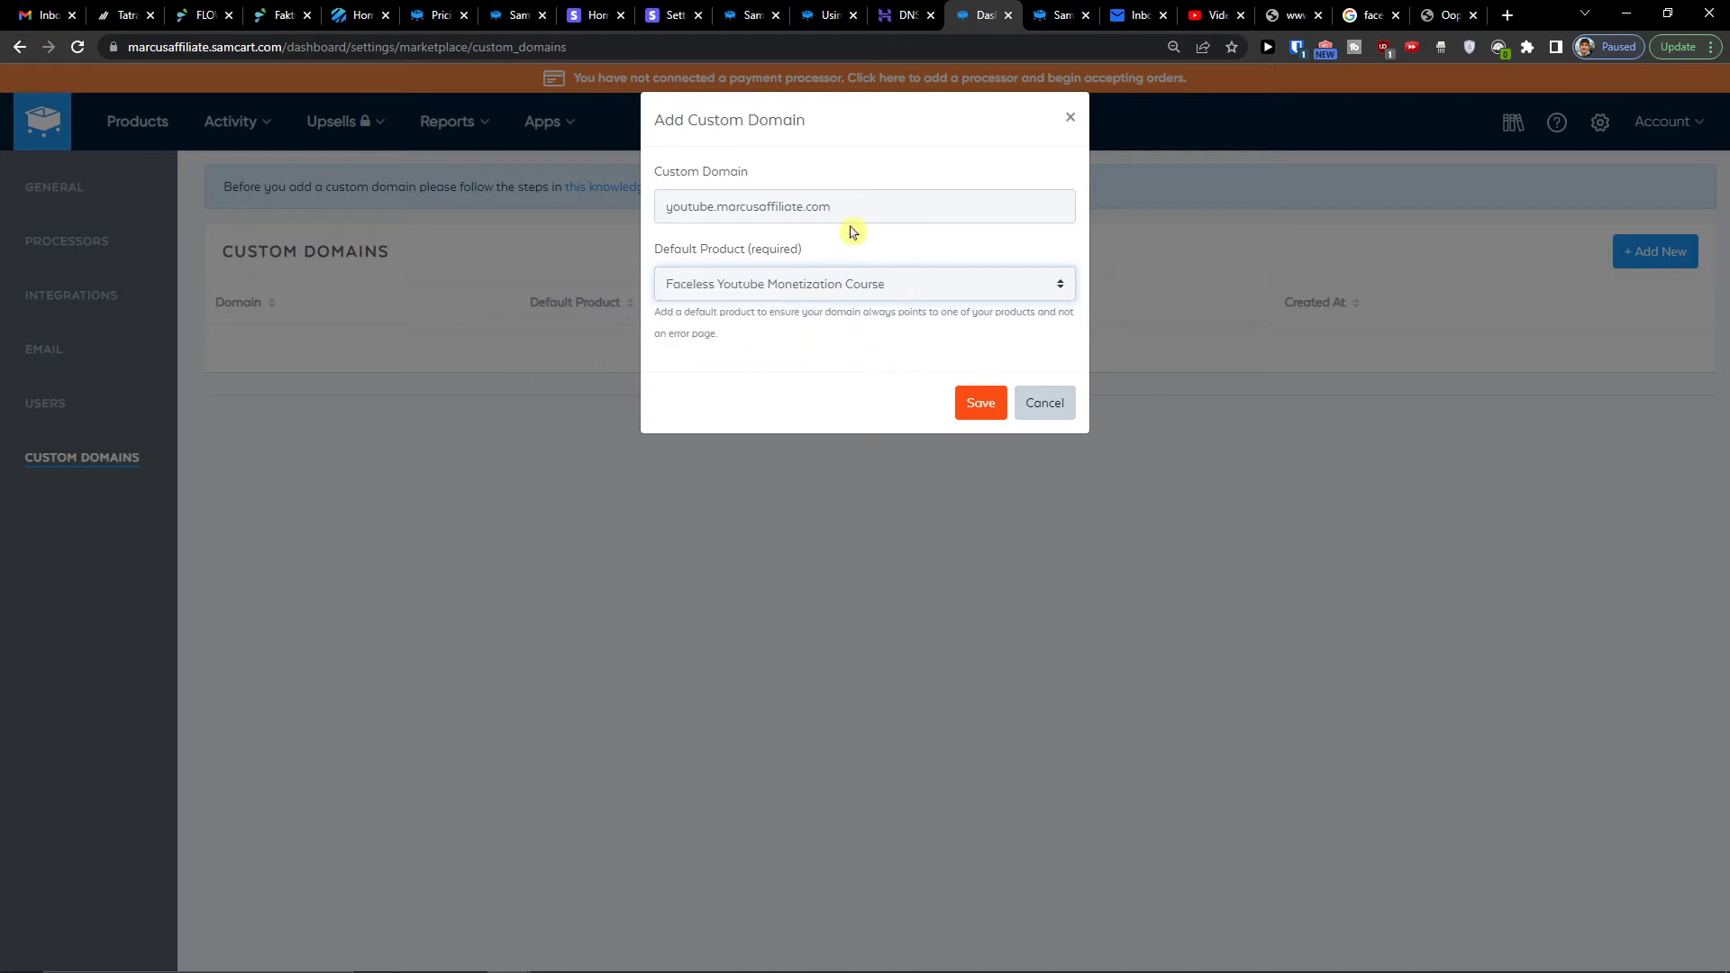
left_click(972, 402)
left_click_drag(566, 365, 1036, 352)
left_click(1000, 503)
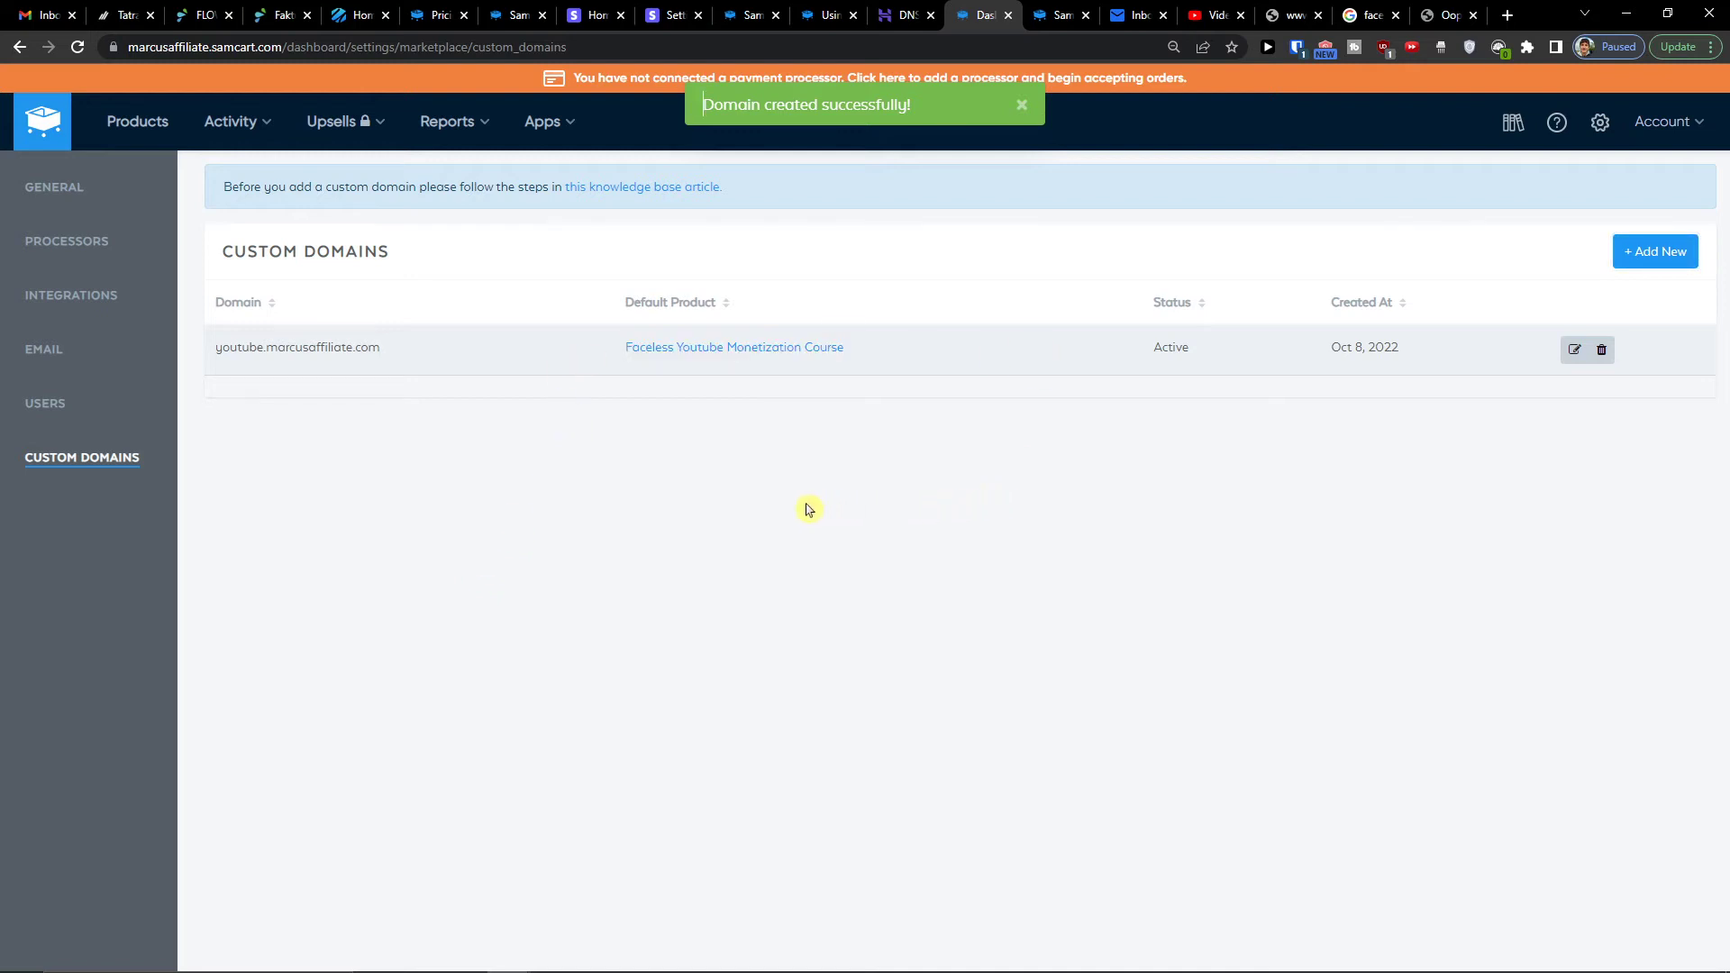
- In the Faceless Youtube Monetization Course's advanced settings, set the default custom domain to youtube.marcusaffiliate.com and save the changes
left_click(159, 148)
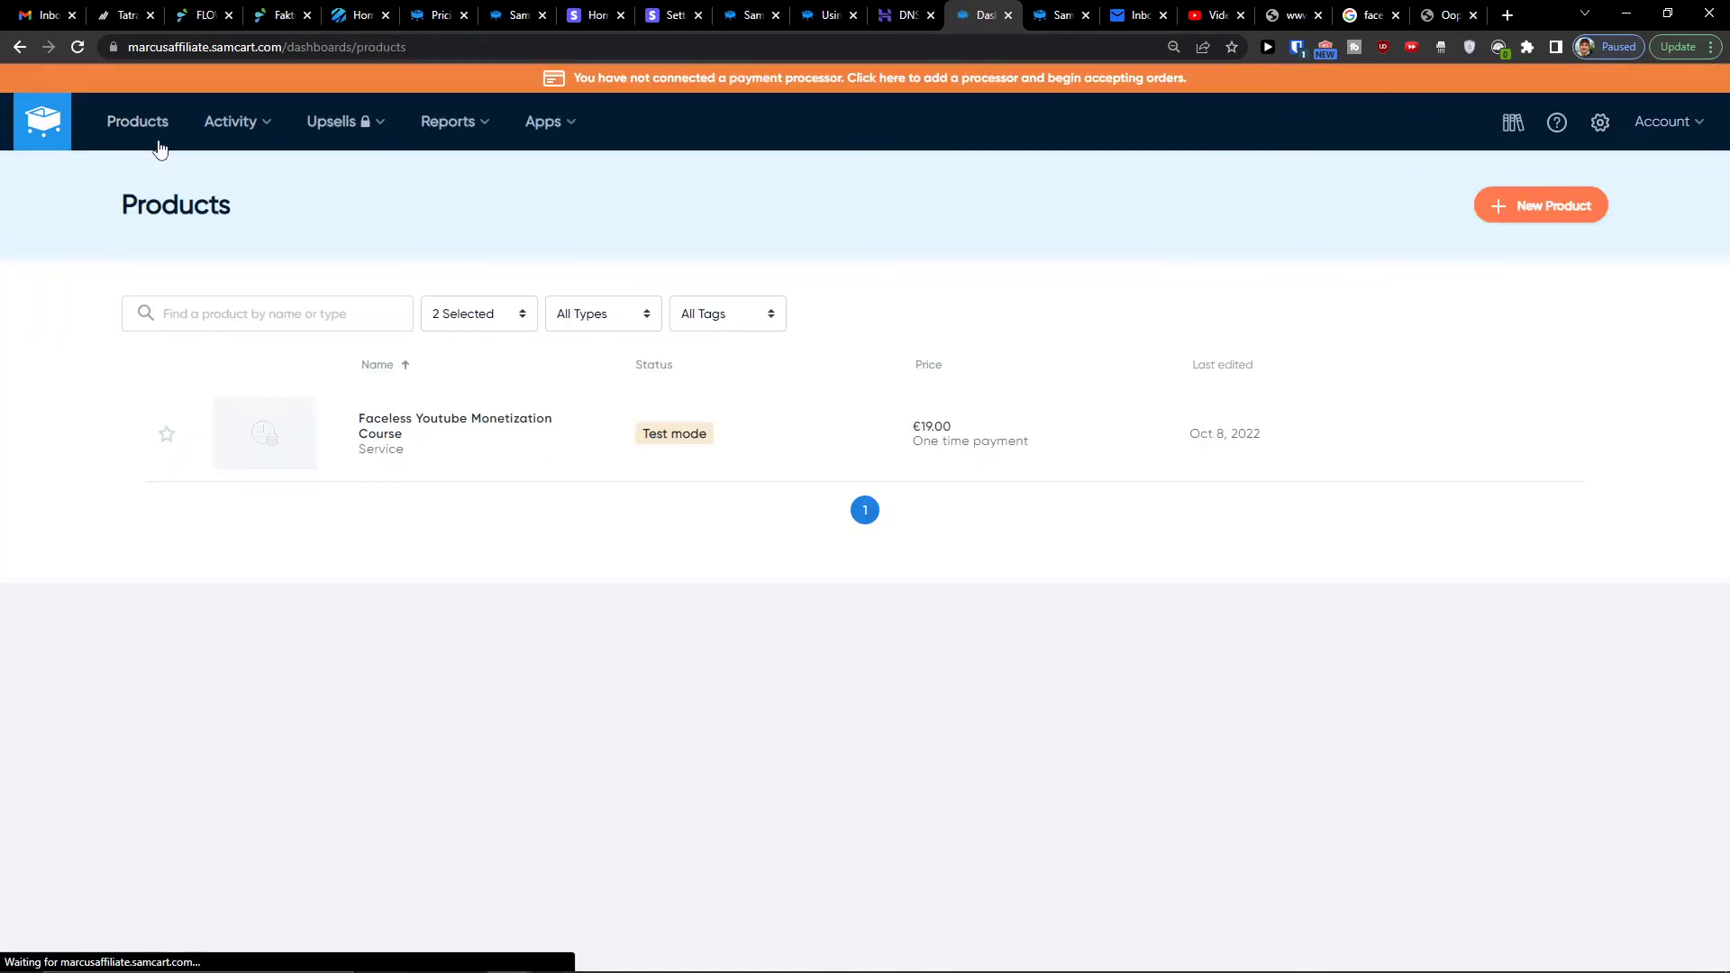
left_click(366, 419)
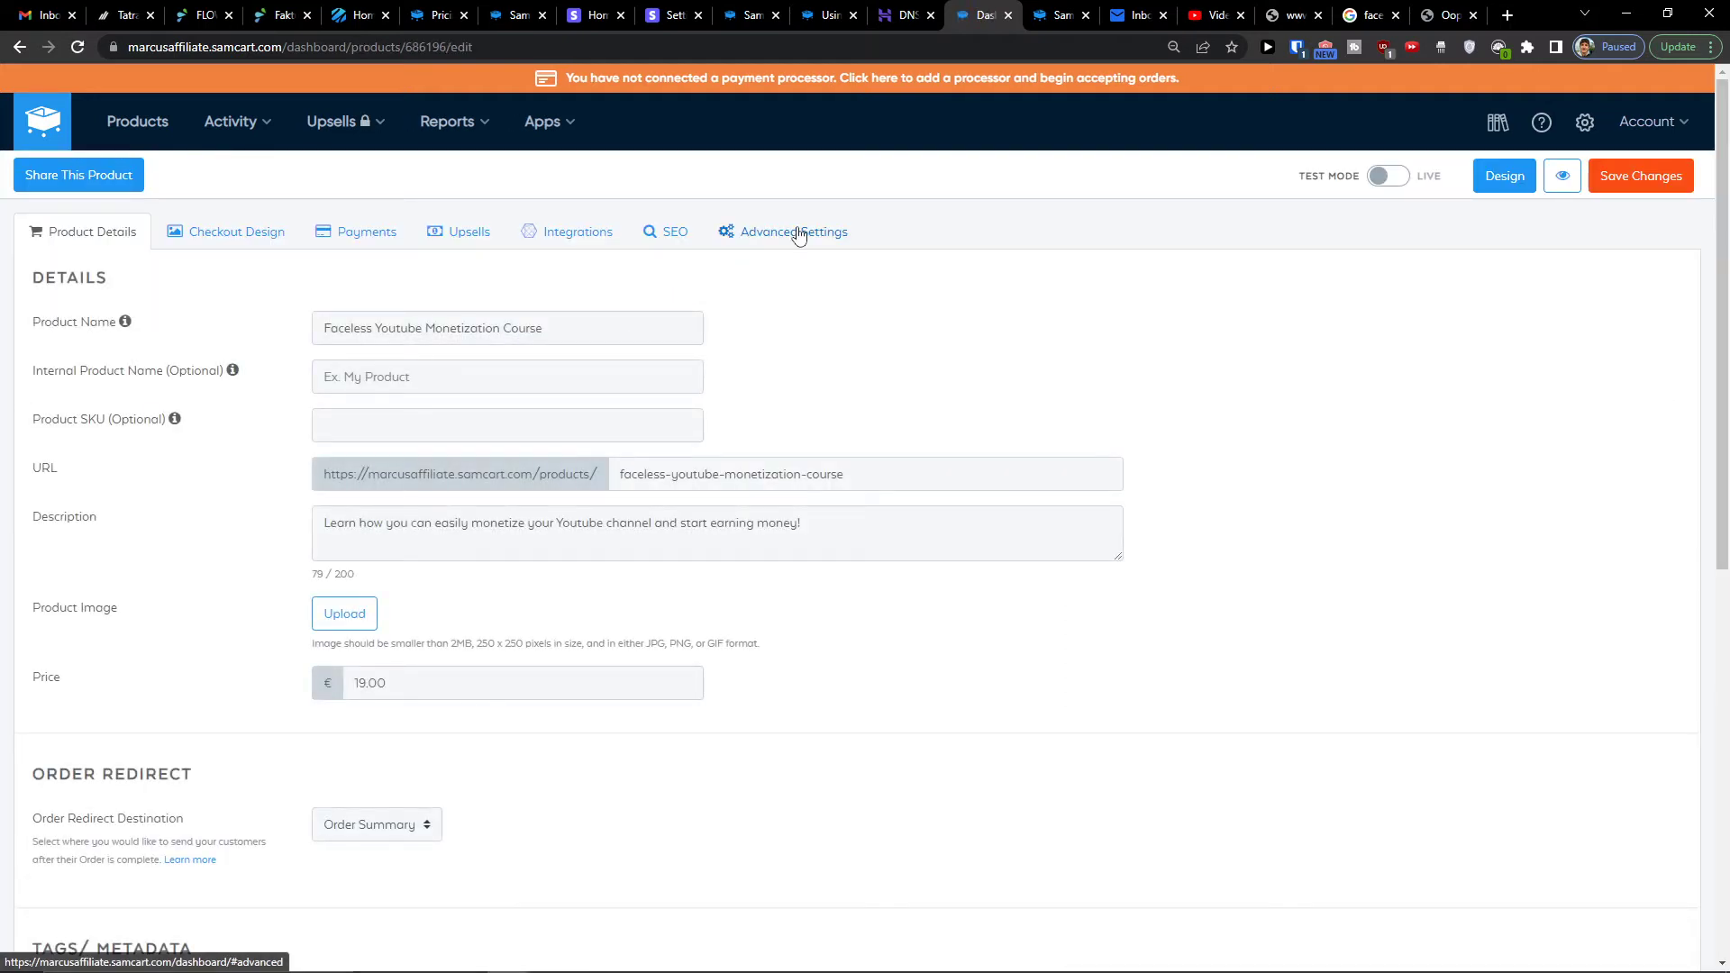
left_click(798, 235)
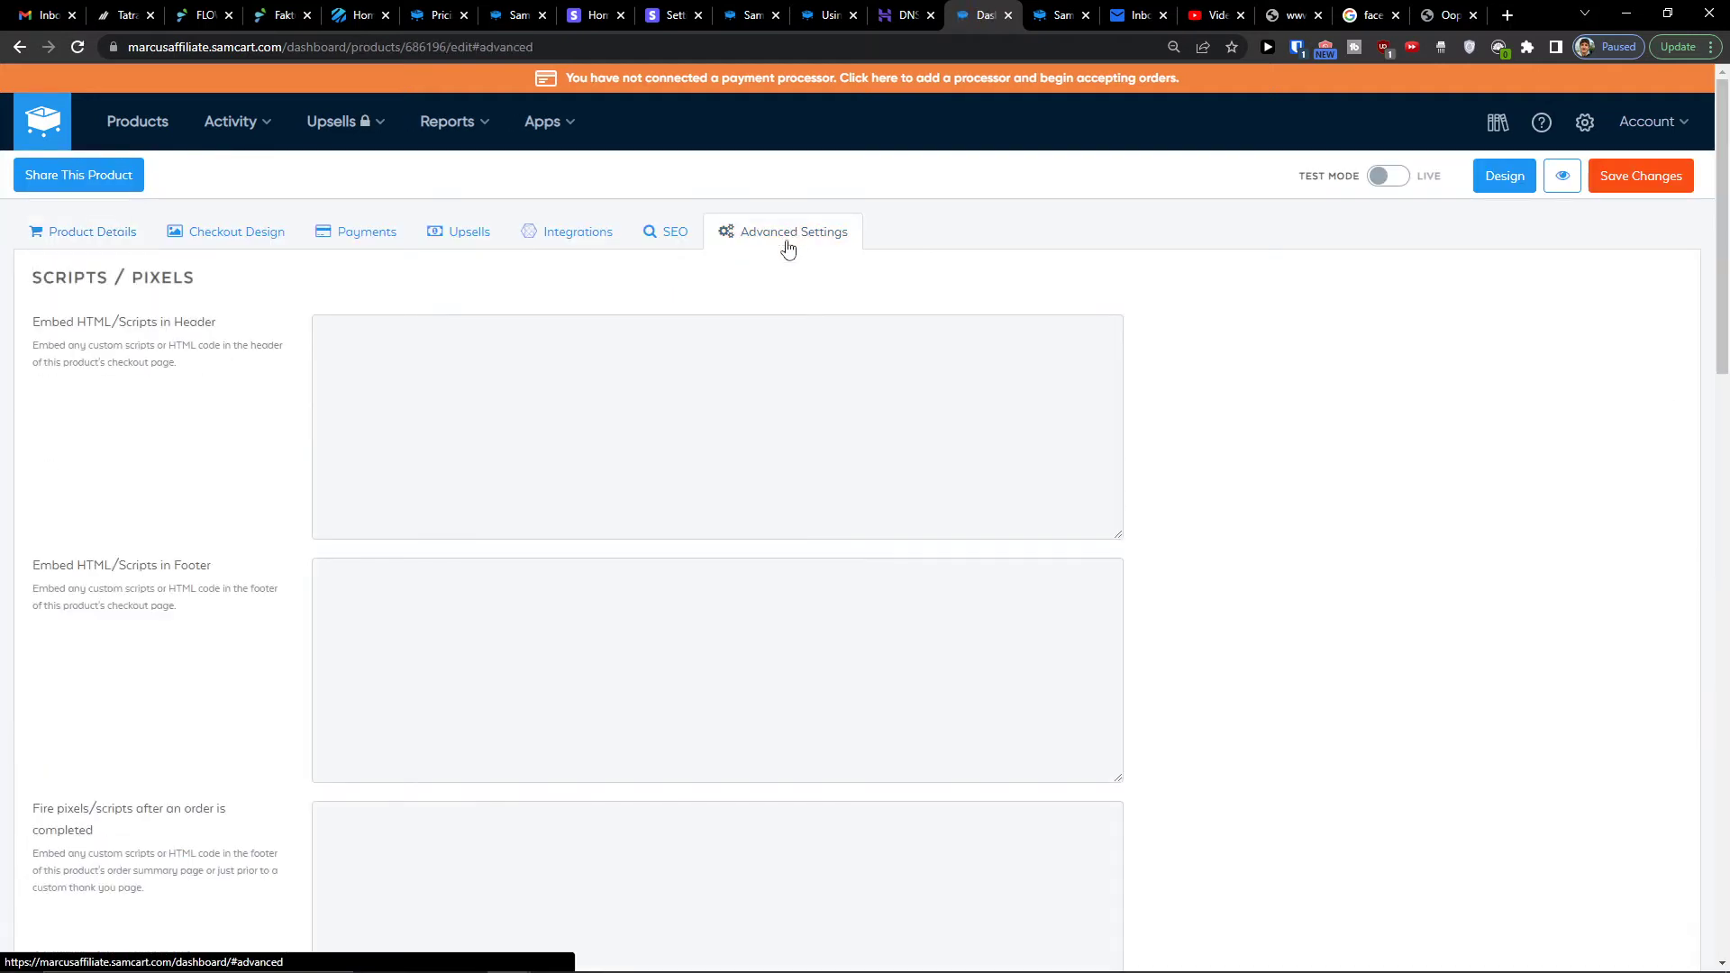
scroll(396, 563, "down", 3)
scroll(373, 570, "down", 4)
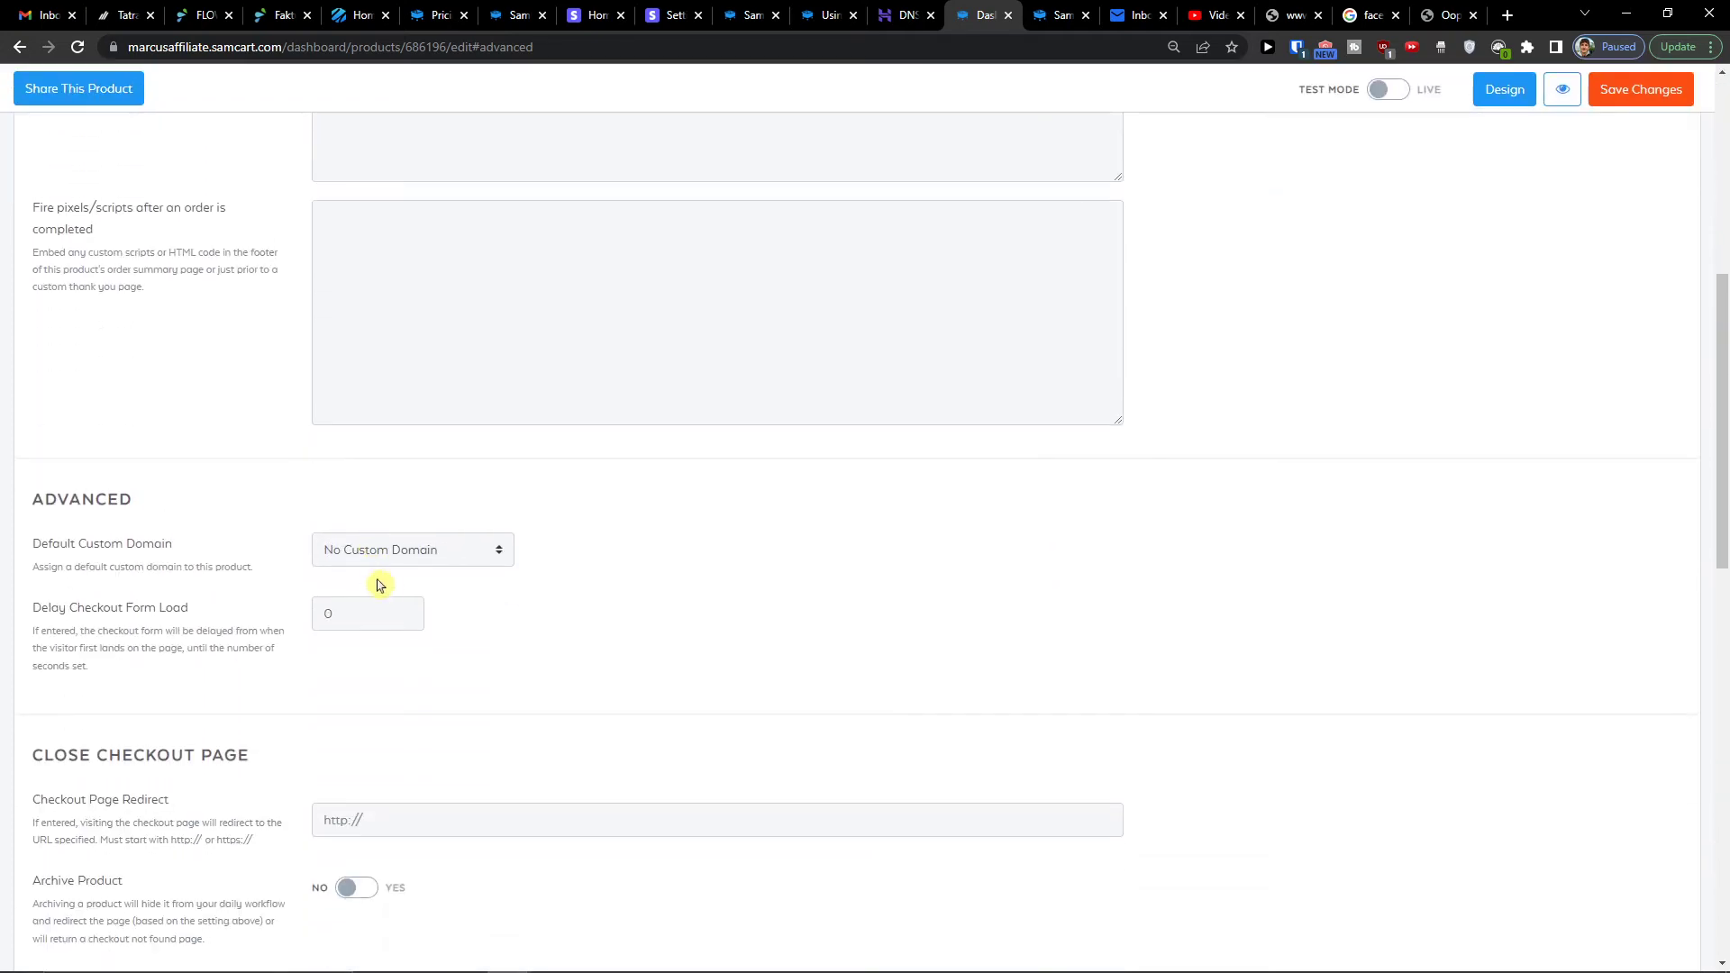
left_click(401, 551)
left_click(399, 599)
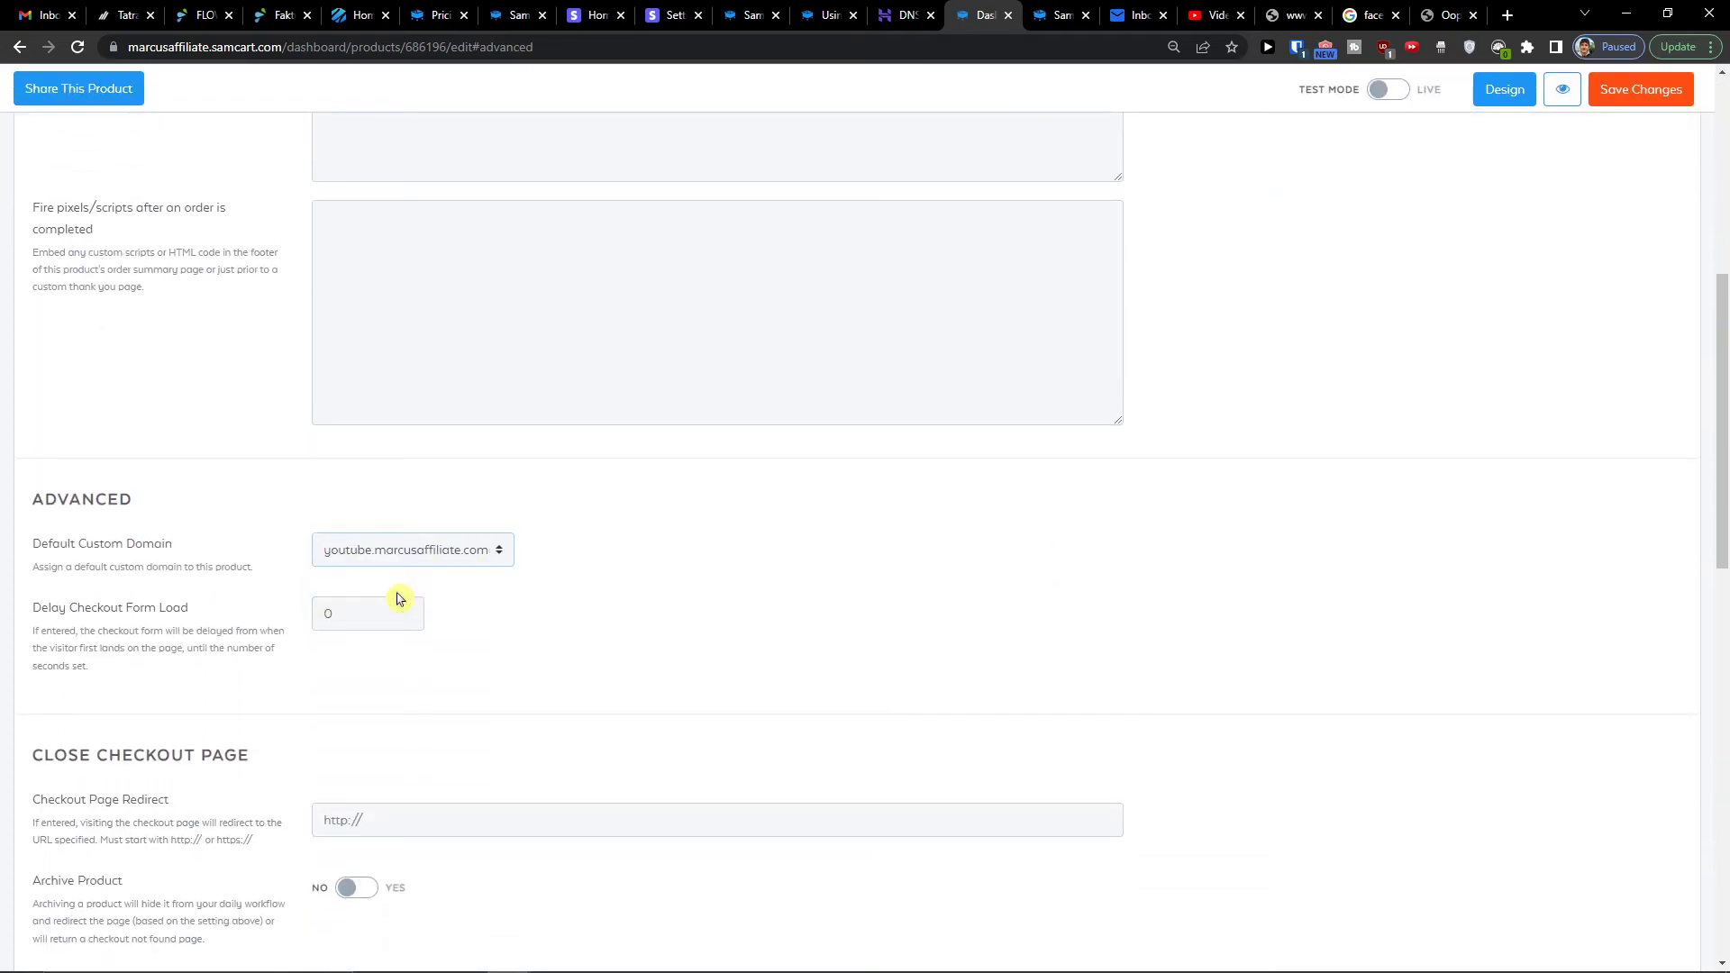
scroll(707, 588, "up", 7)
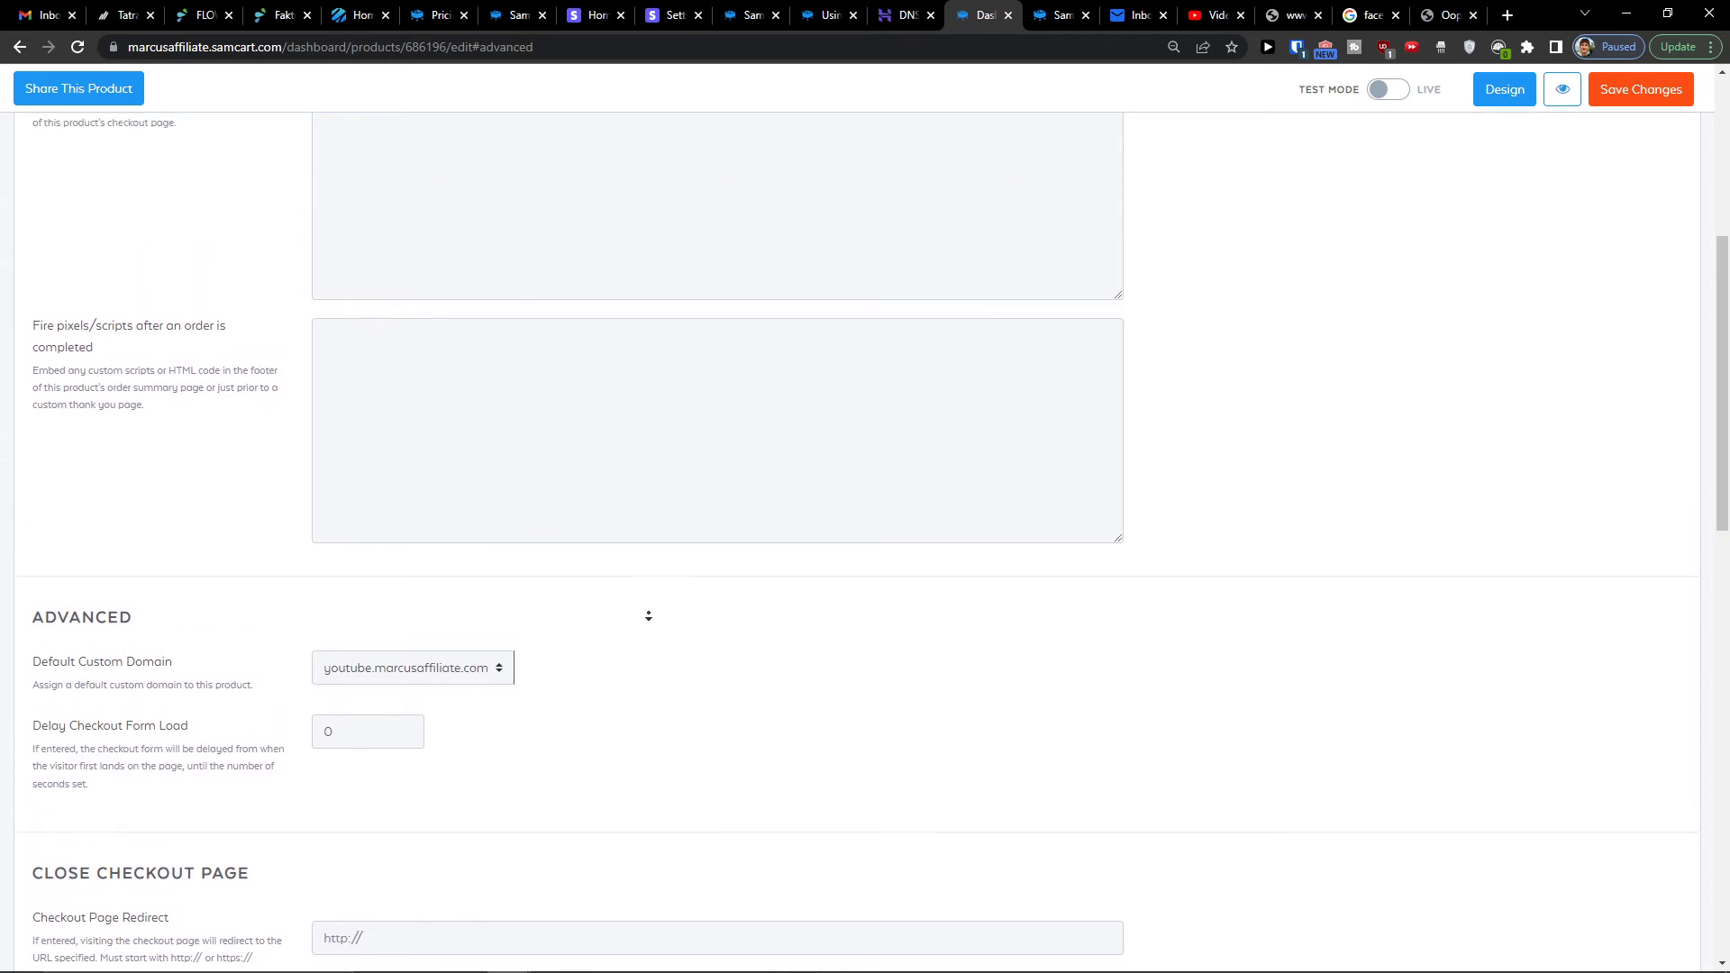
scroll(1115, 571, "down", 5)
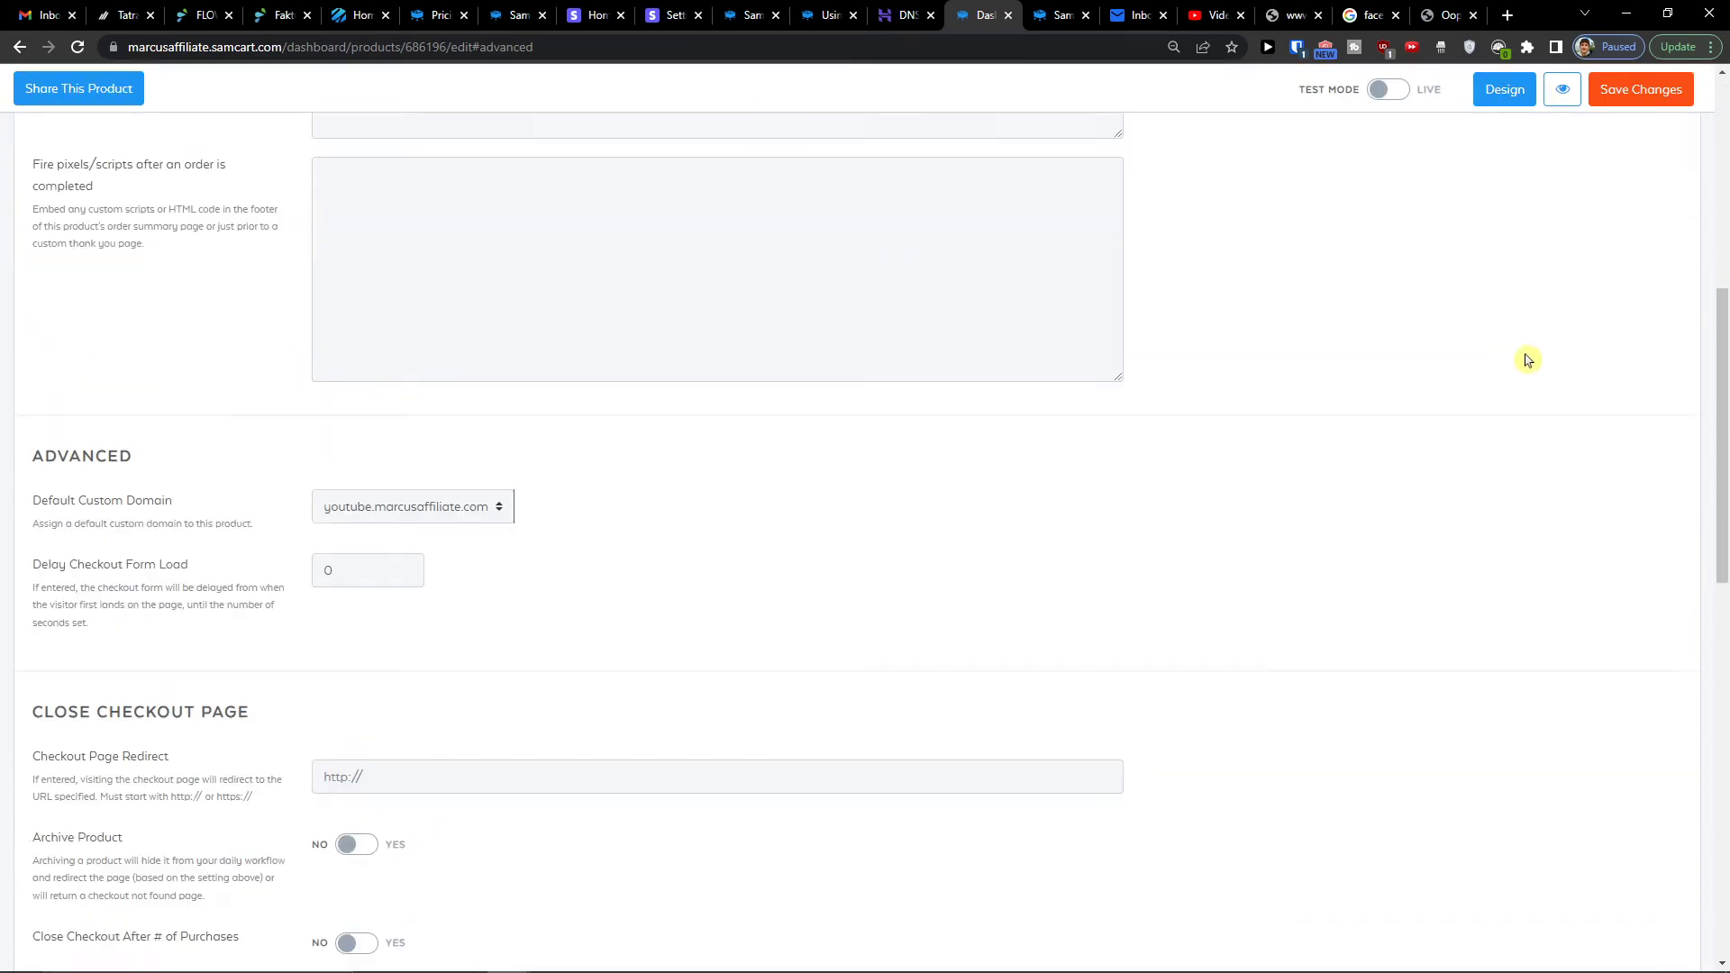
left_click(1632, 90)
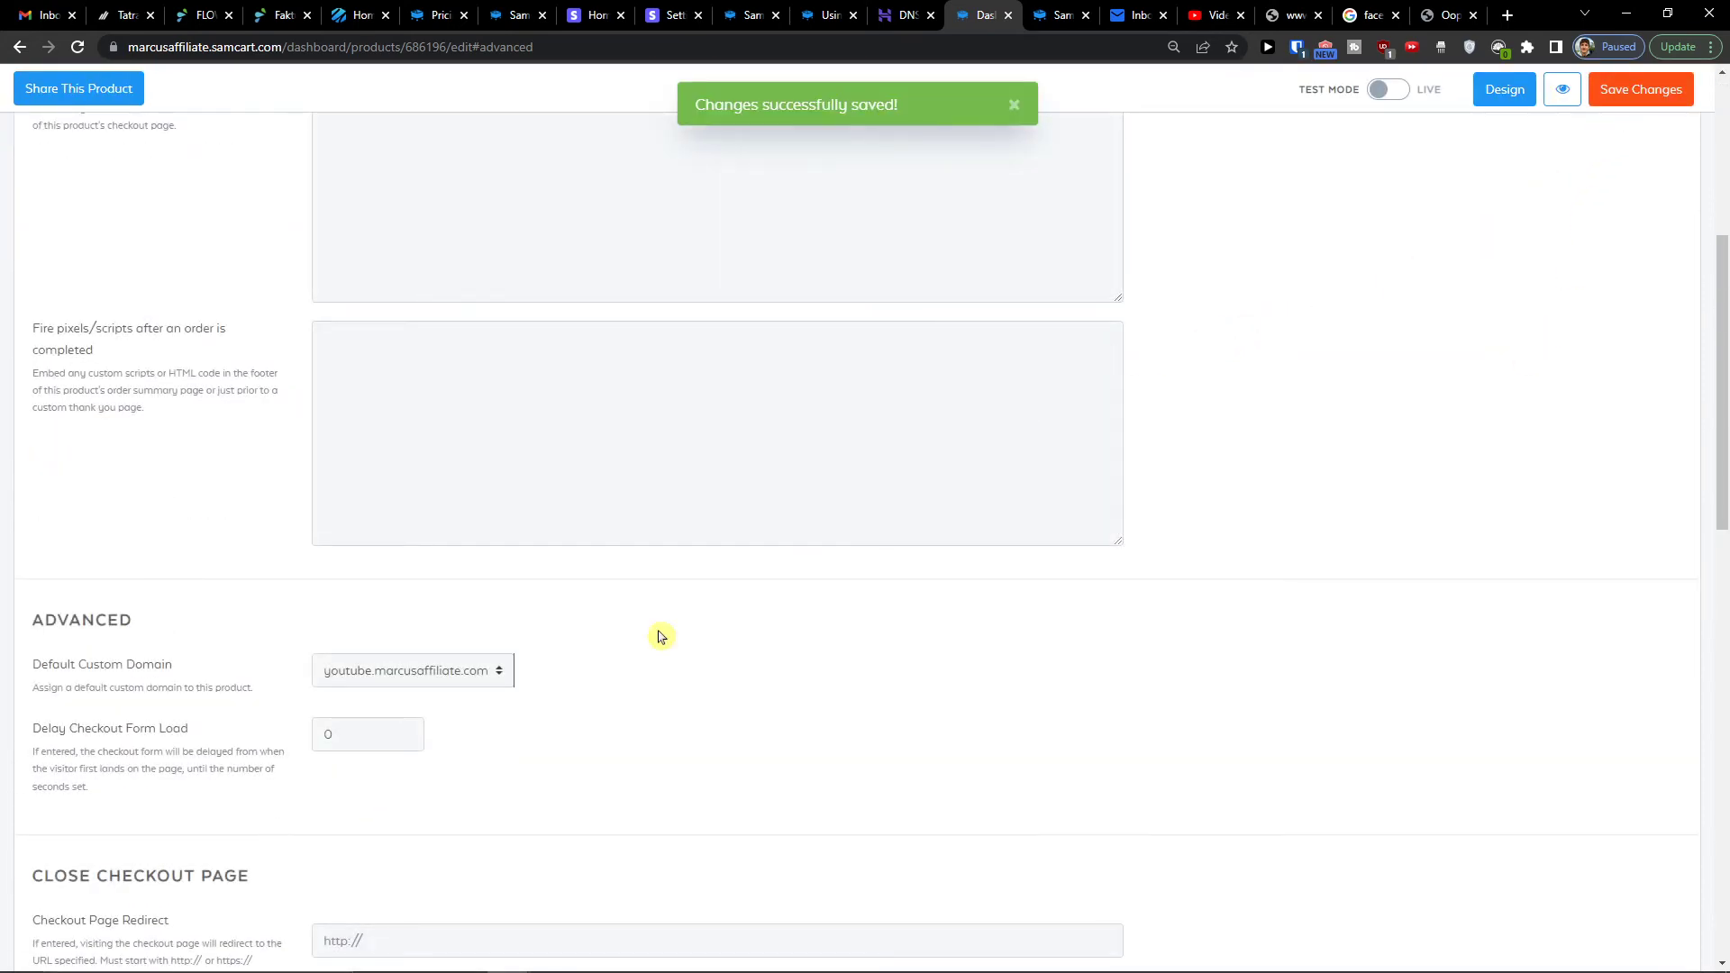
middle_click(542, 776)
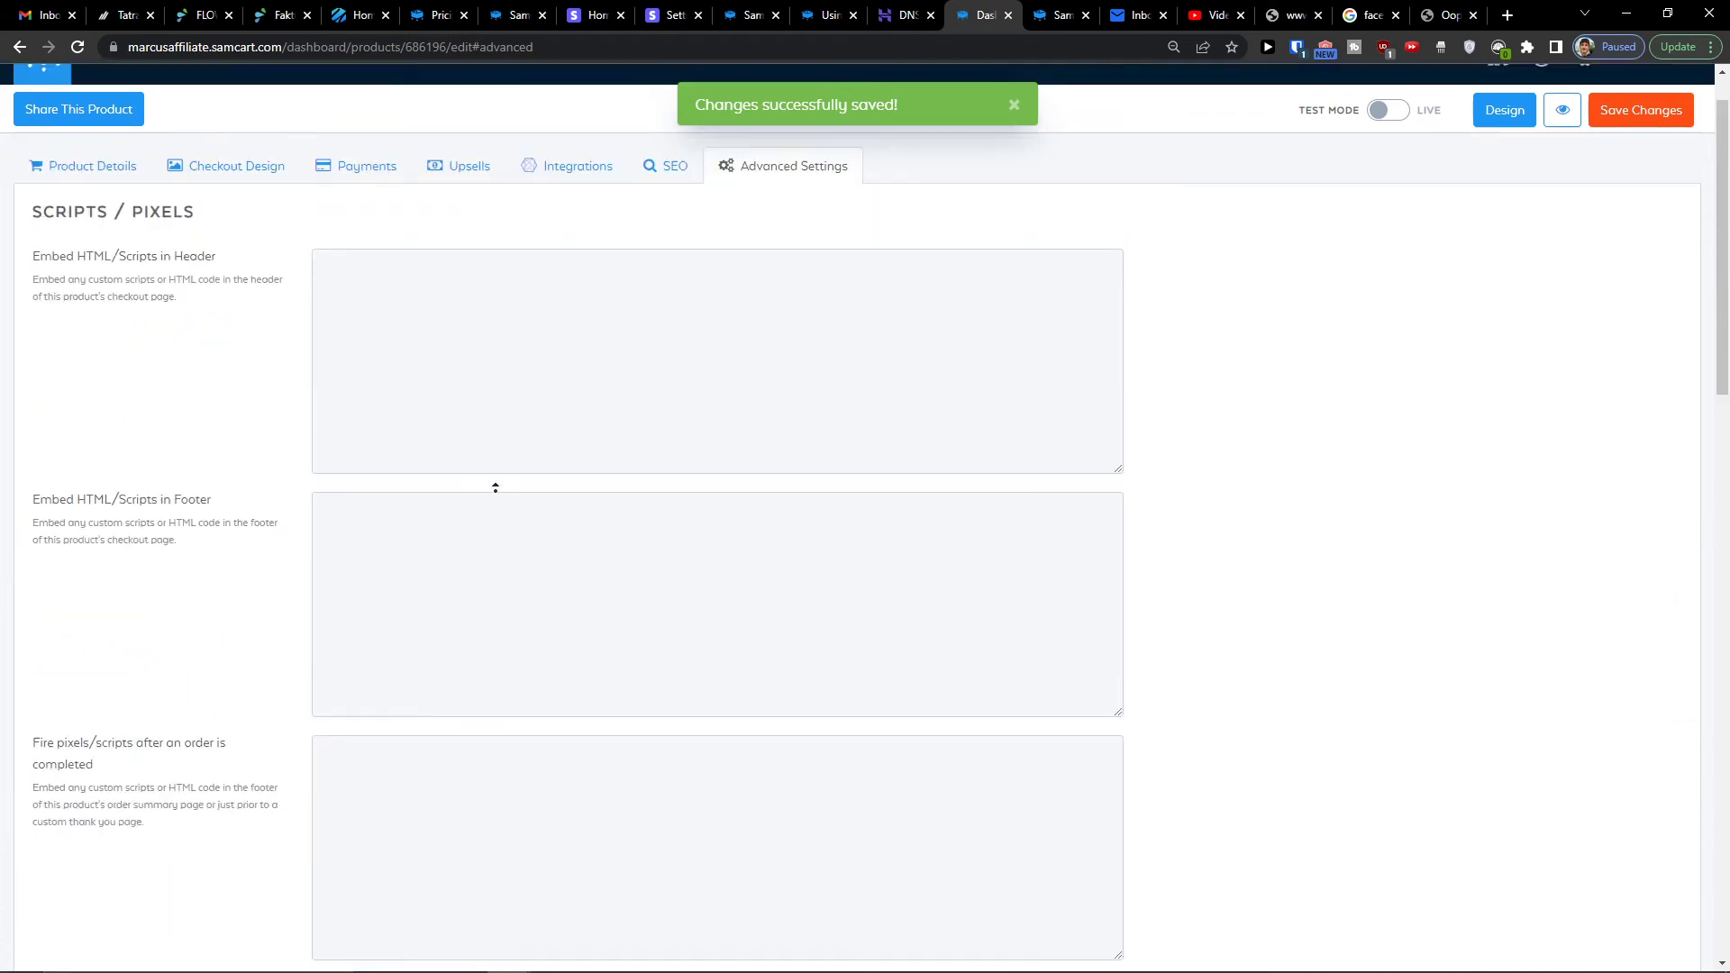
left_click(96, 239)
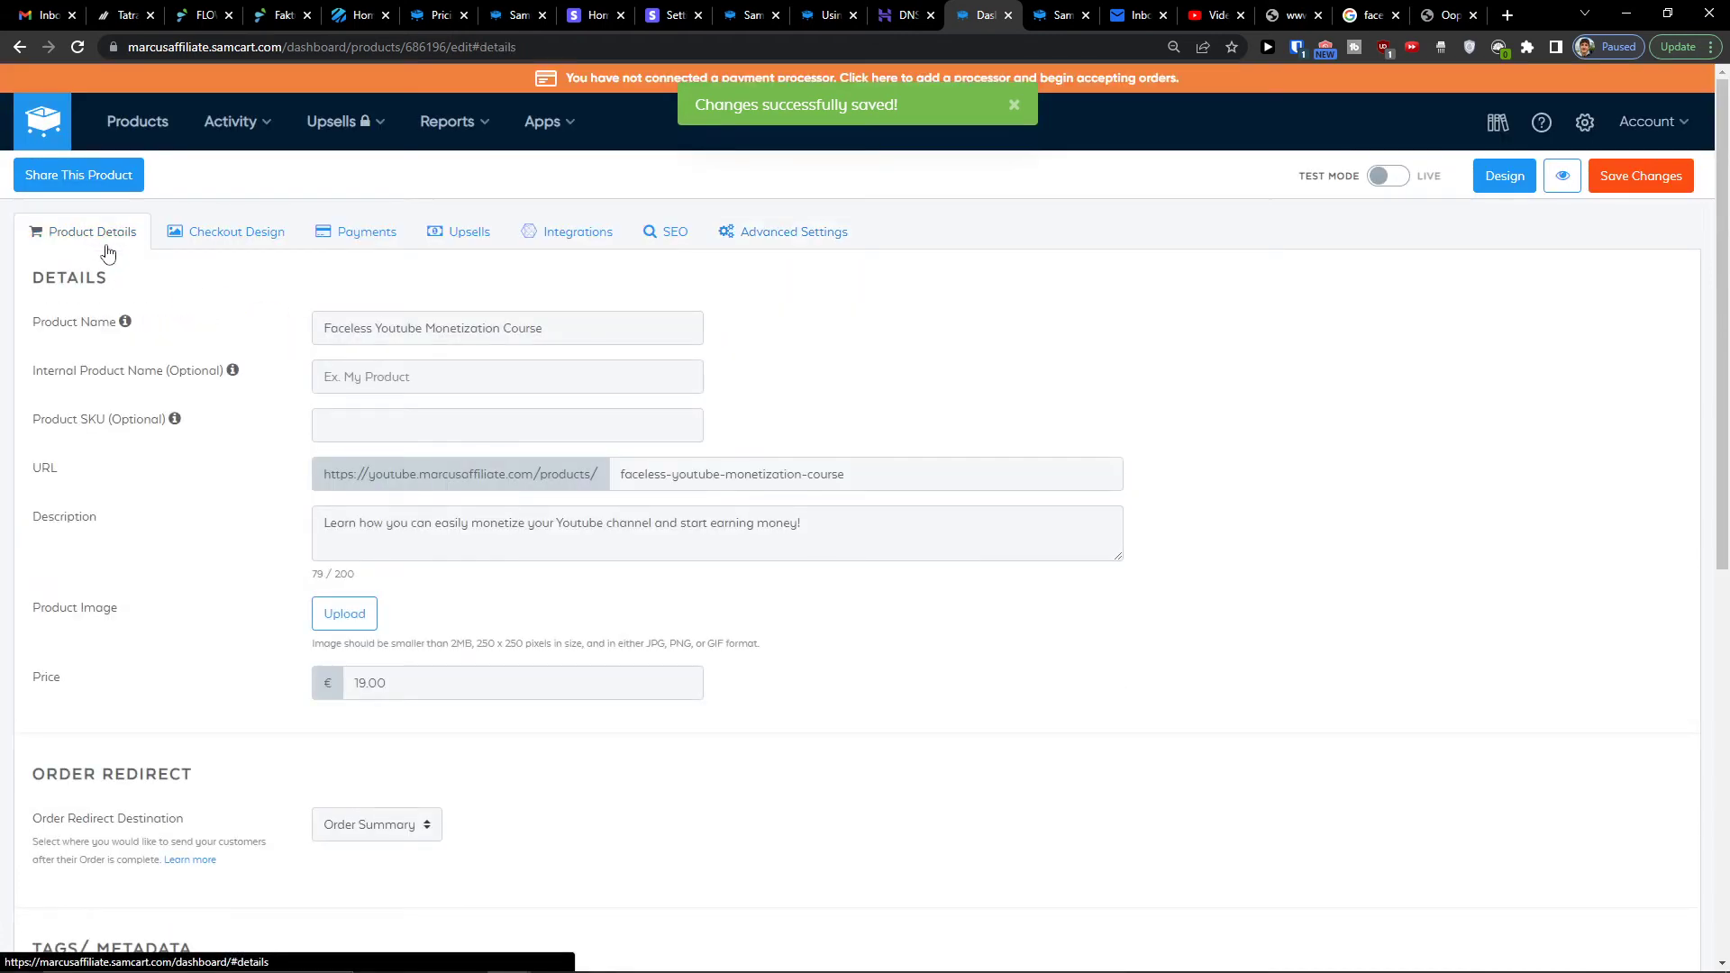
left_click_drag(340, 478, 605, 486)
left_click(605, 488)
triple_click(593, 475)
key("ctrl+c")
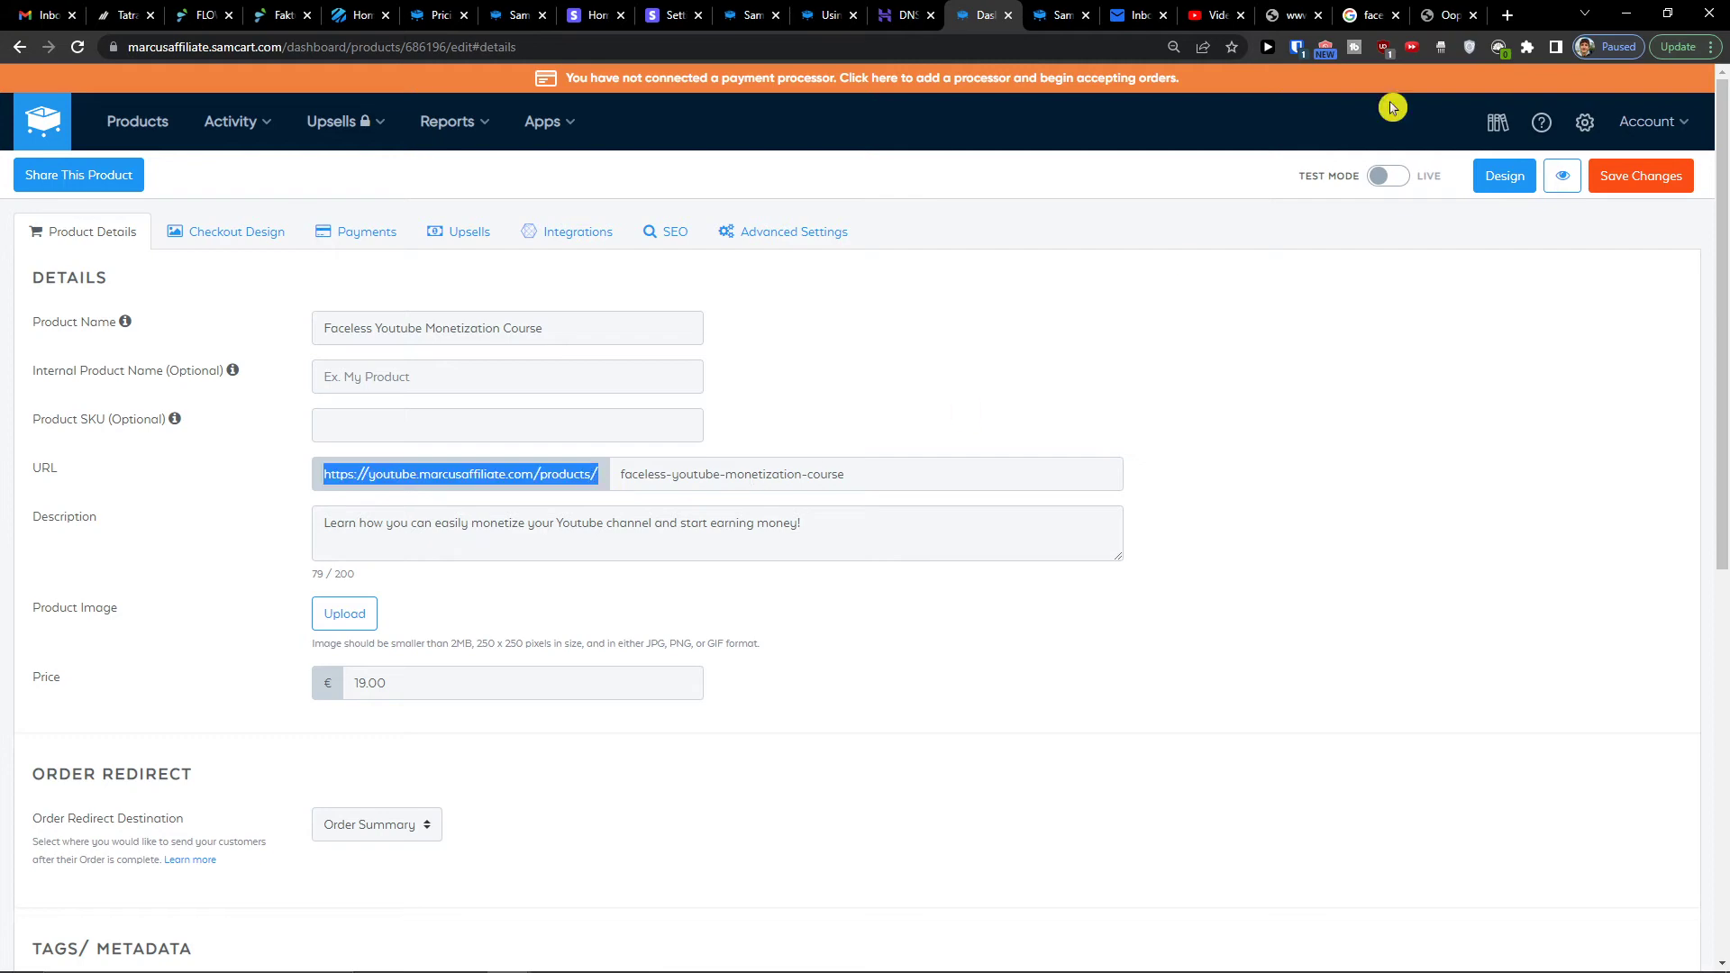
left_click(1509, 15)
key("ctrl+v")
- Append the copied product slug faceless-youtube-monetization-course to the address and load the checkout page to test the custom domain
left_click(941, 14)
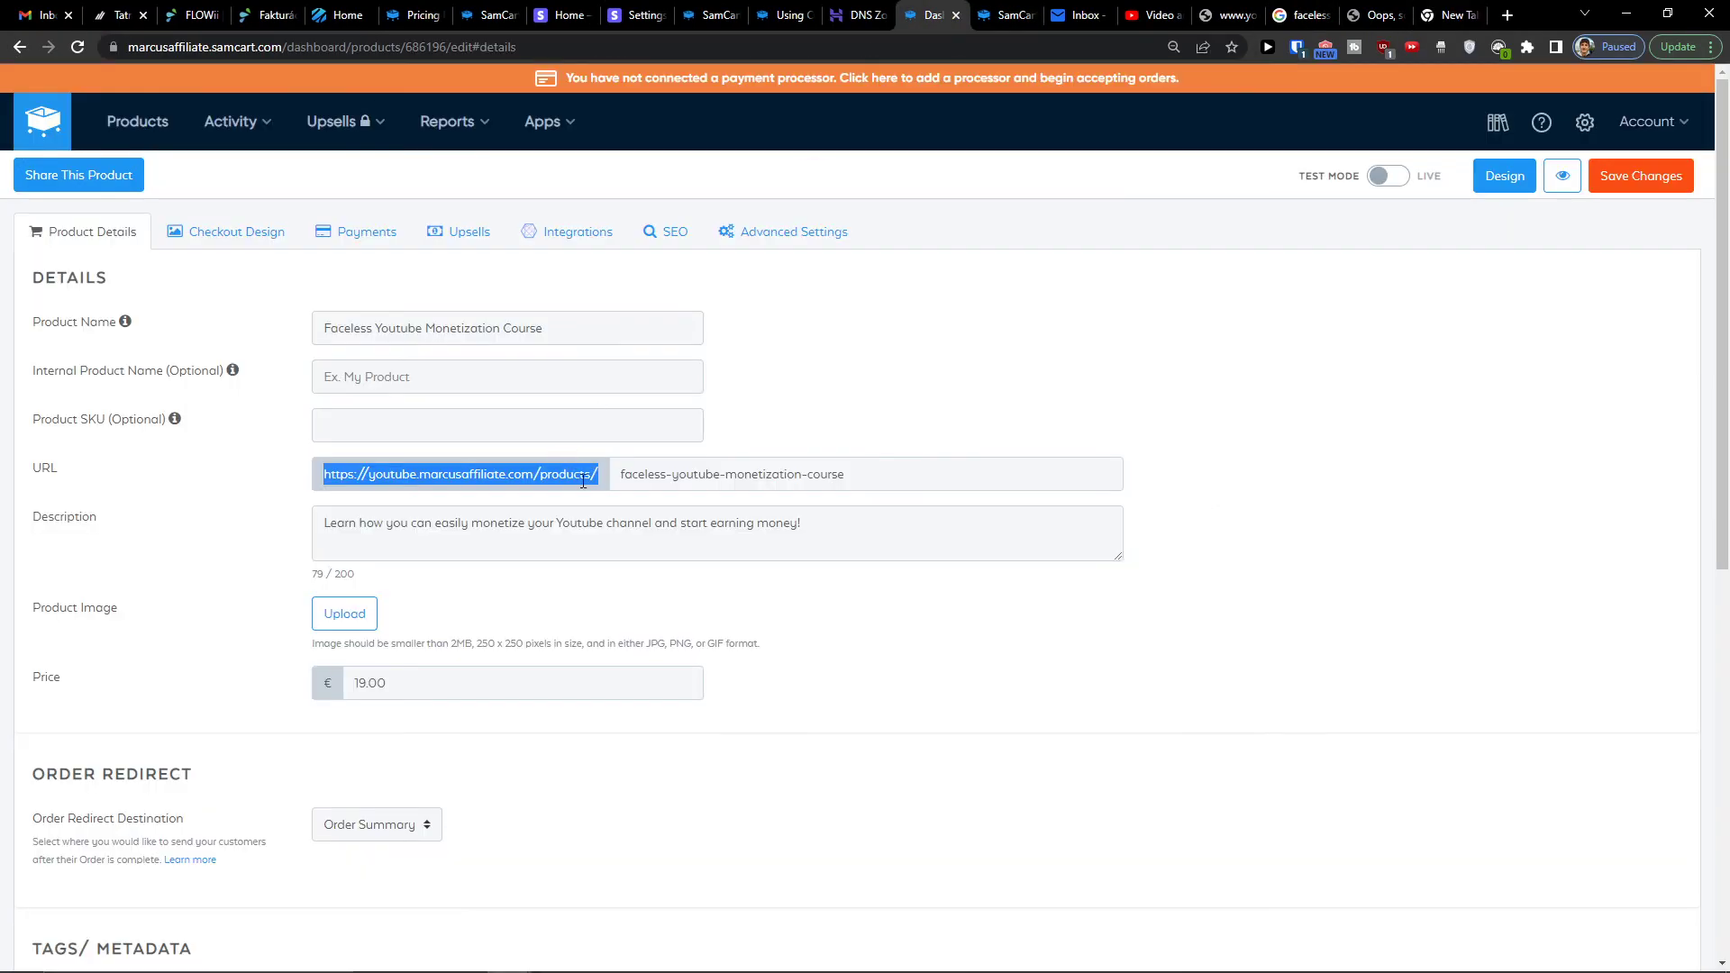
triple_click(620, 480)
key("ctrl+c")
left_click(1449, 14)
key("ctrl+v")
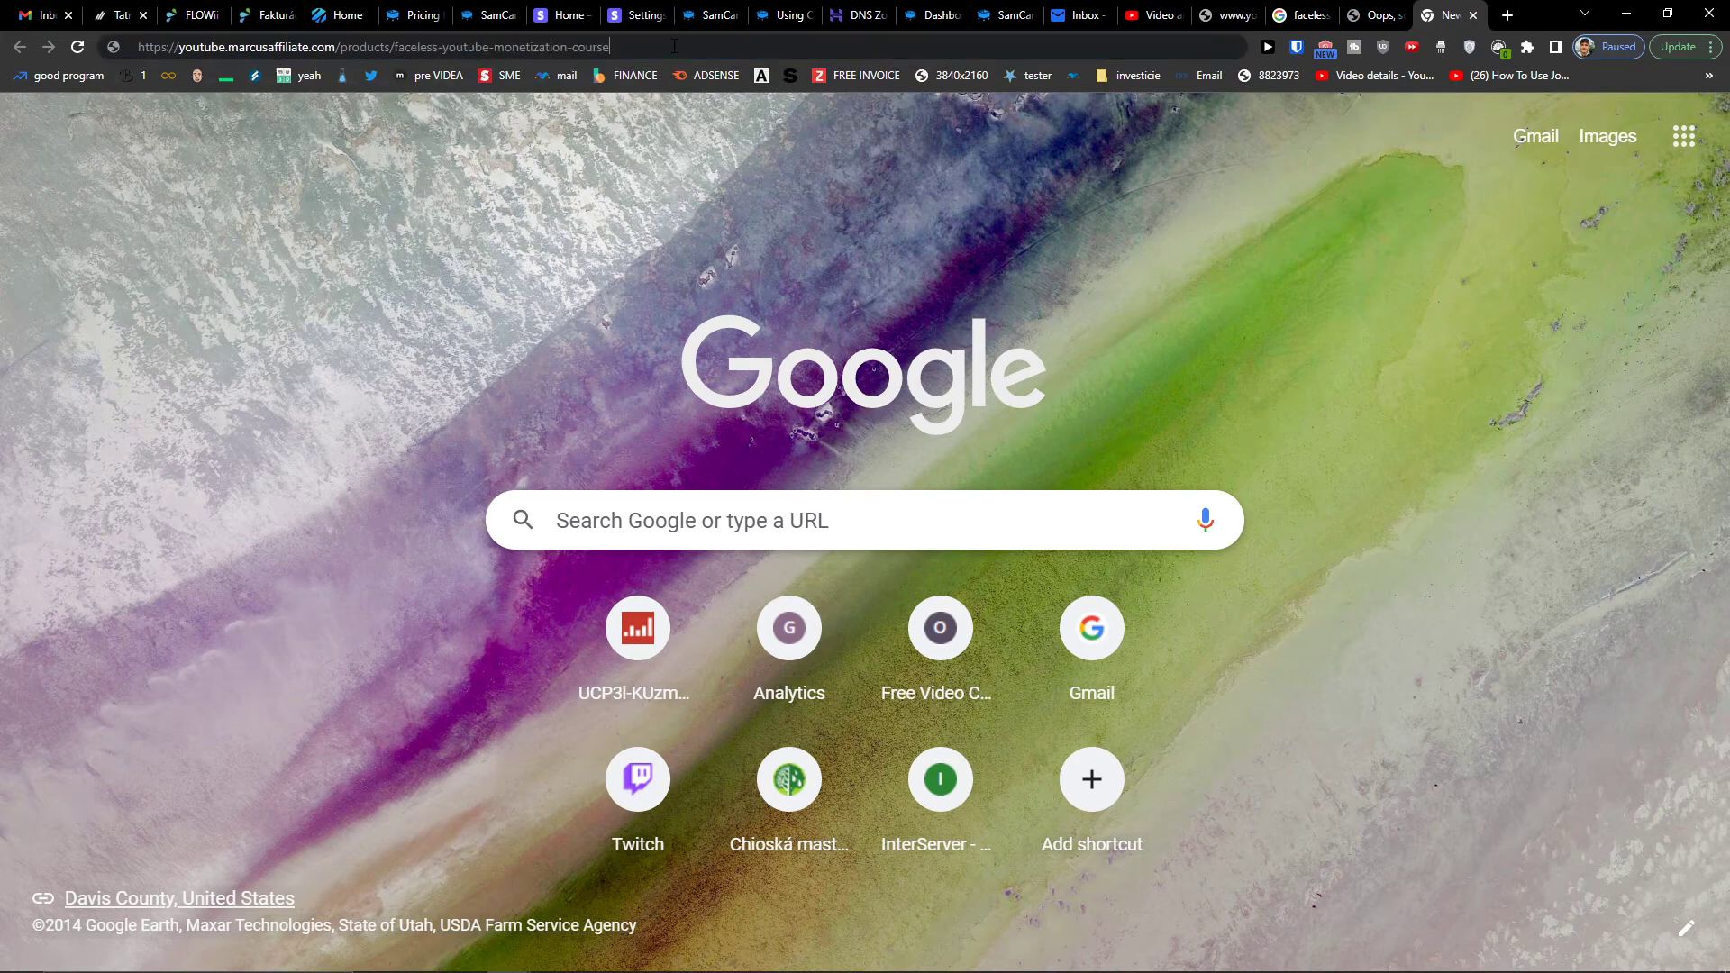
key("Return")
left_click(669, 49)
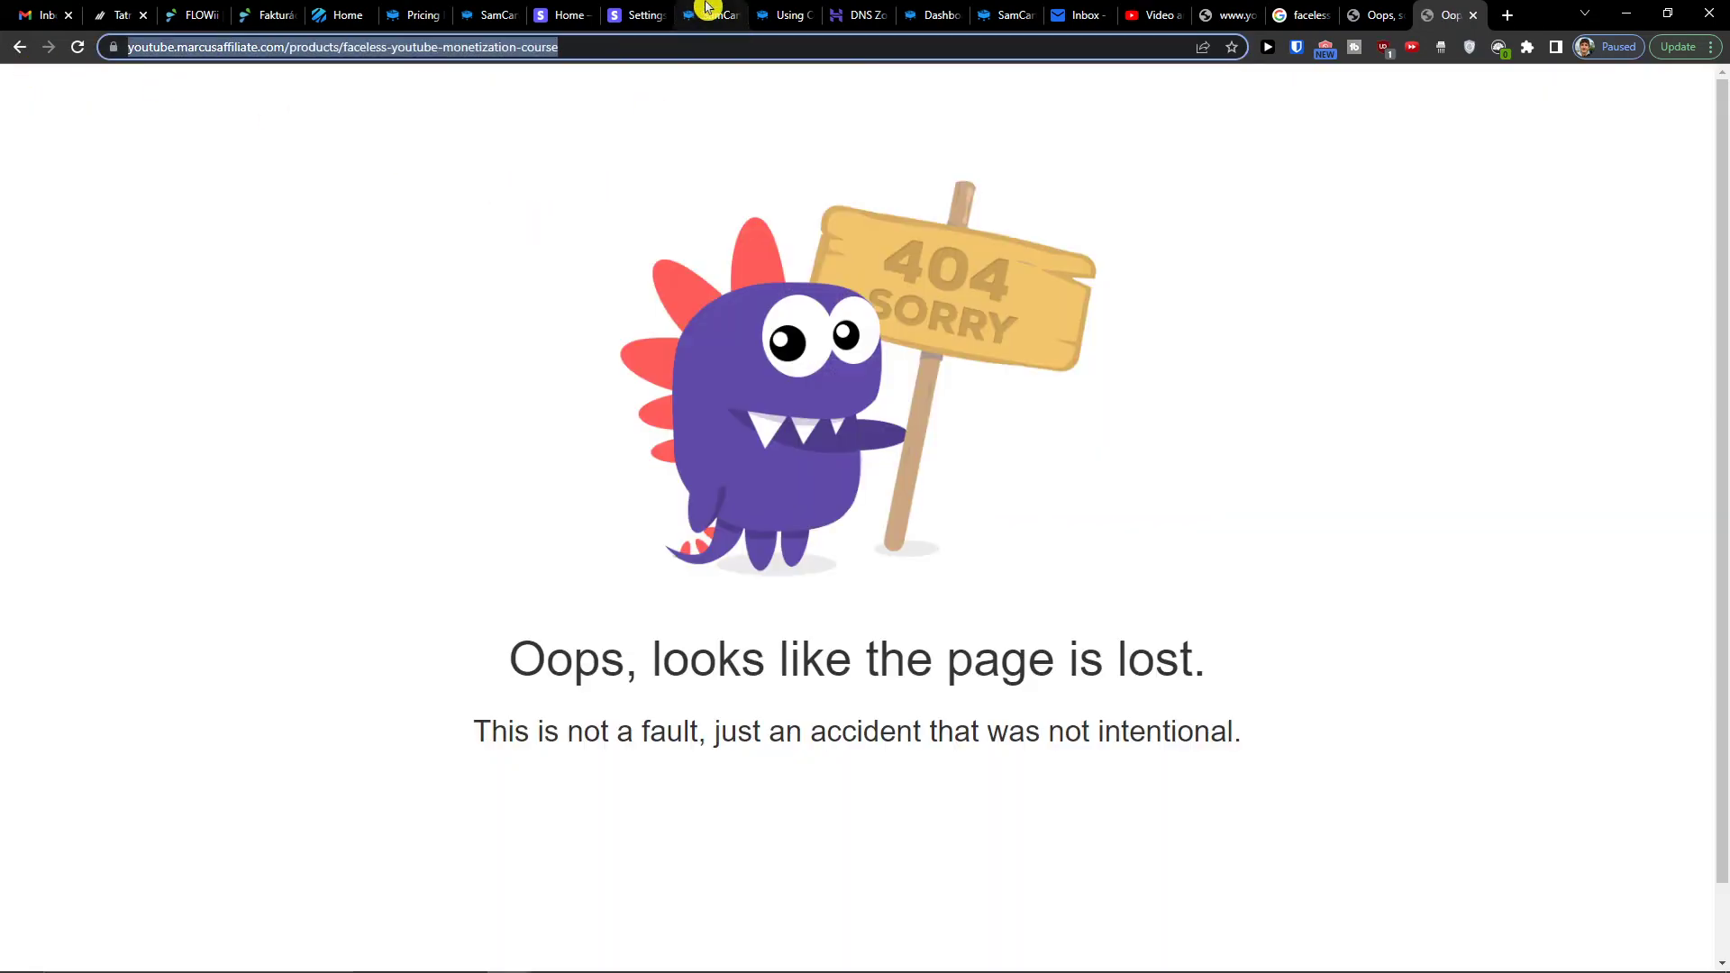
- In Hostinger, look through the list of DNS records for marcusaffiliate.com
left_click(857, 14)
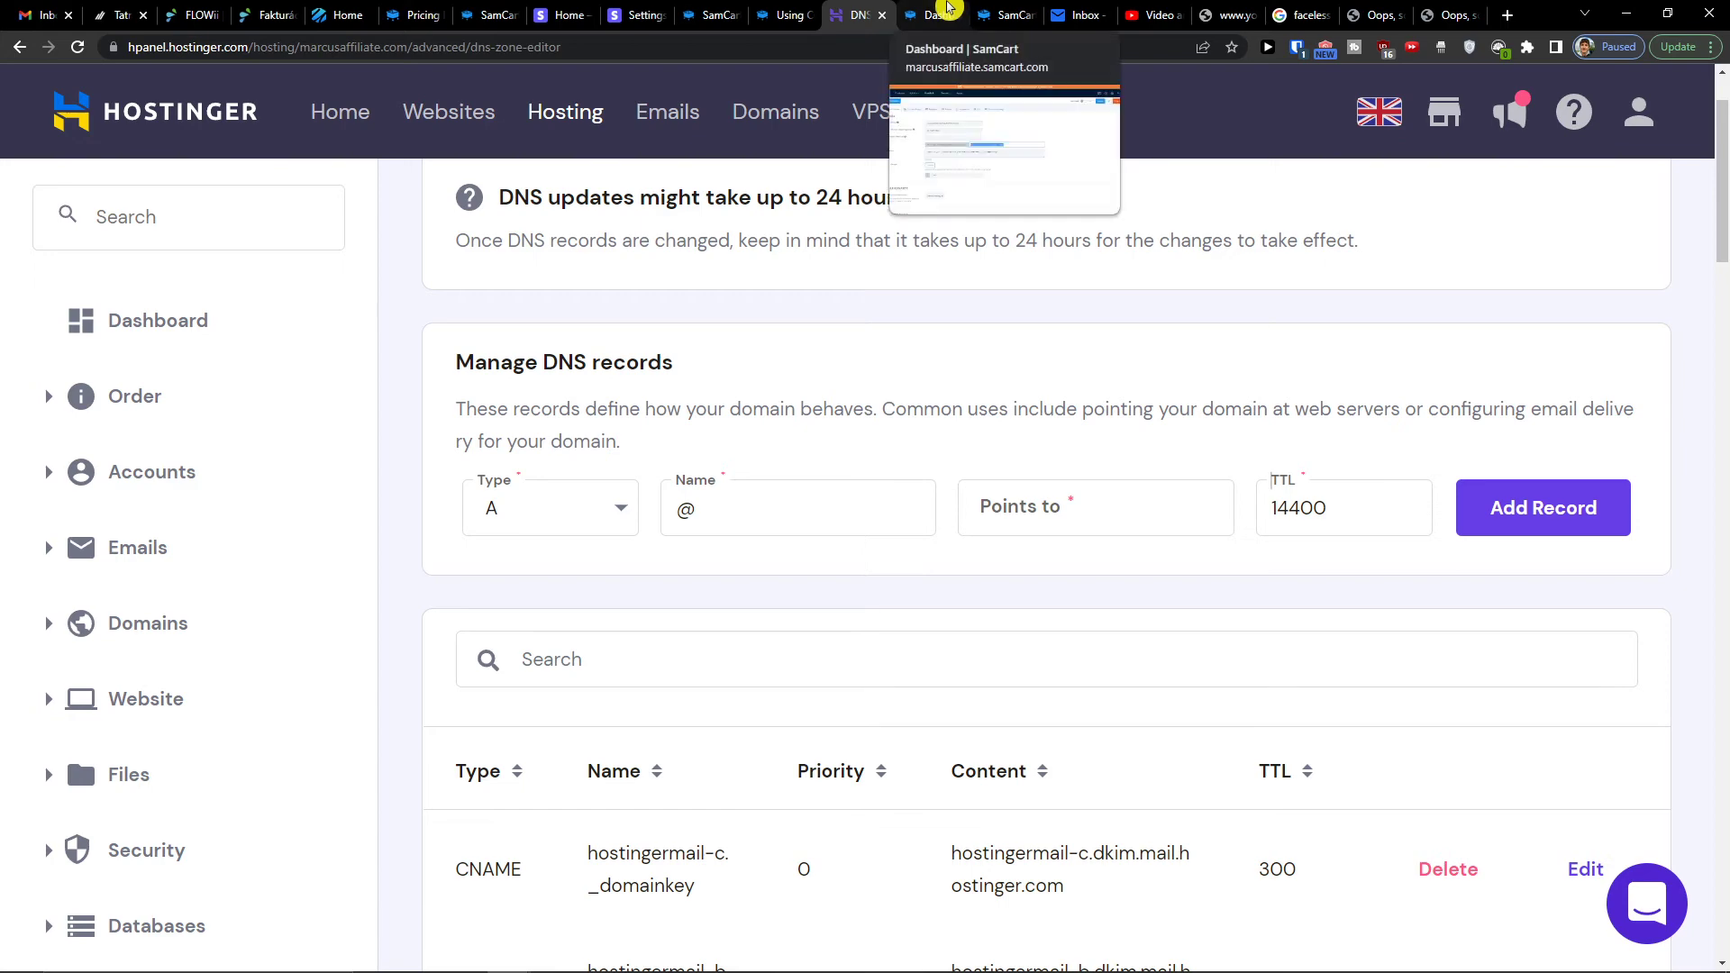
scroll(875, 409, "down", 5)
scroll(874, 409, "down", 8)
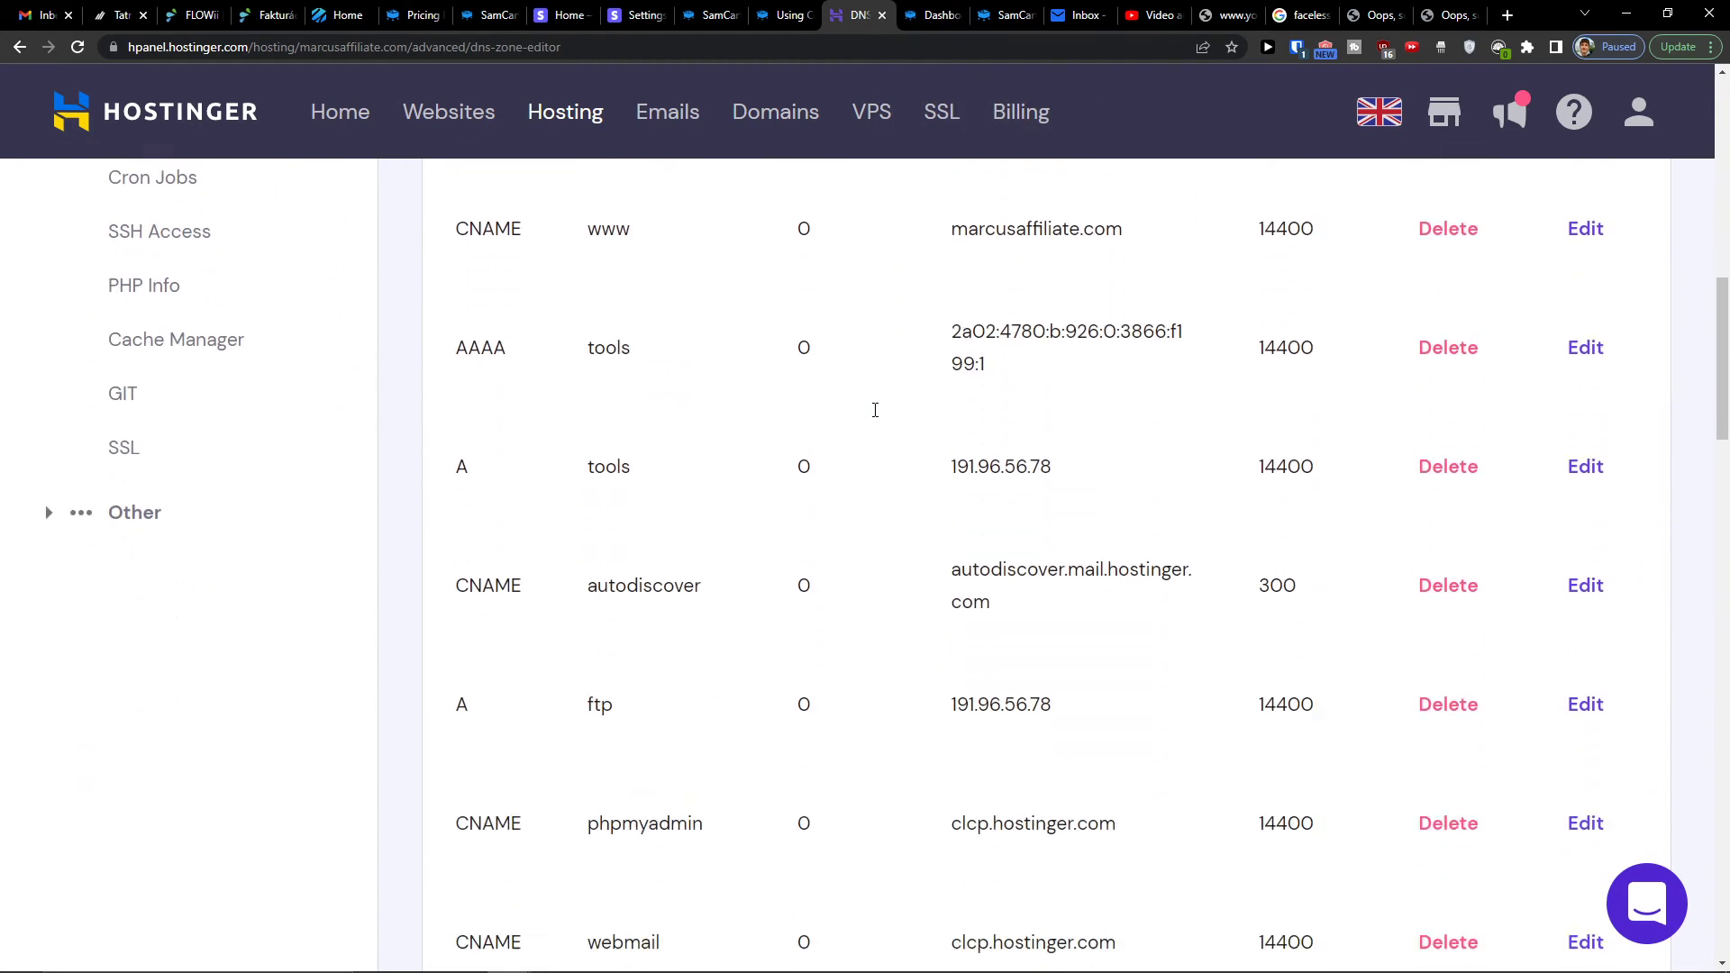
- Return to the SamCart knowledge base article and reread the subdomain CNAME option and Step 3 on adding the custom domain
left_click(638, 15)
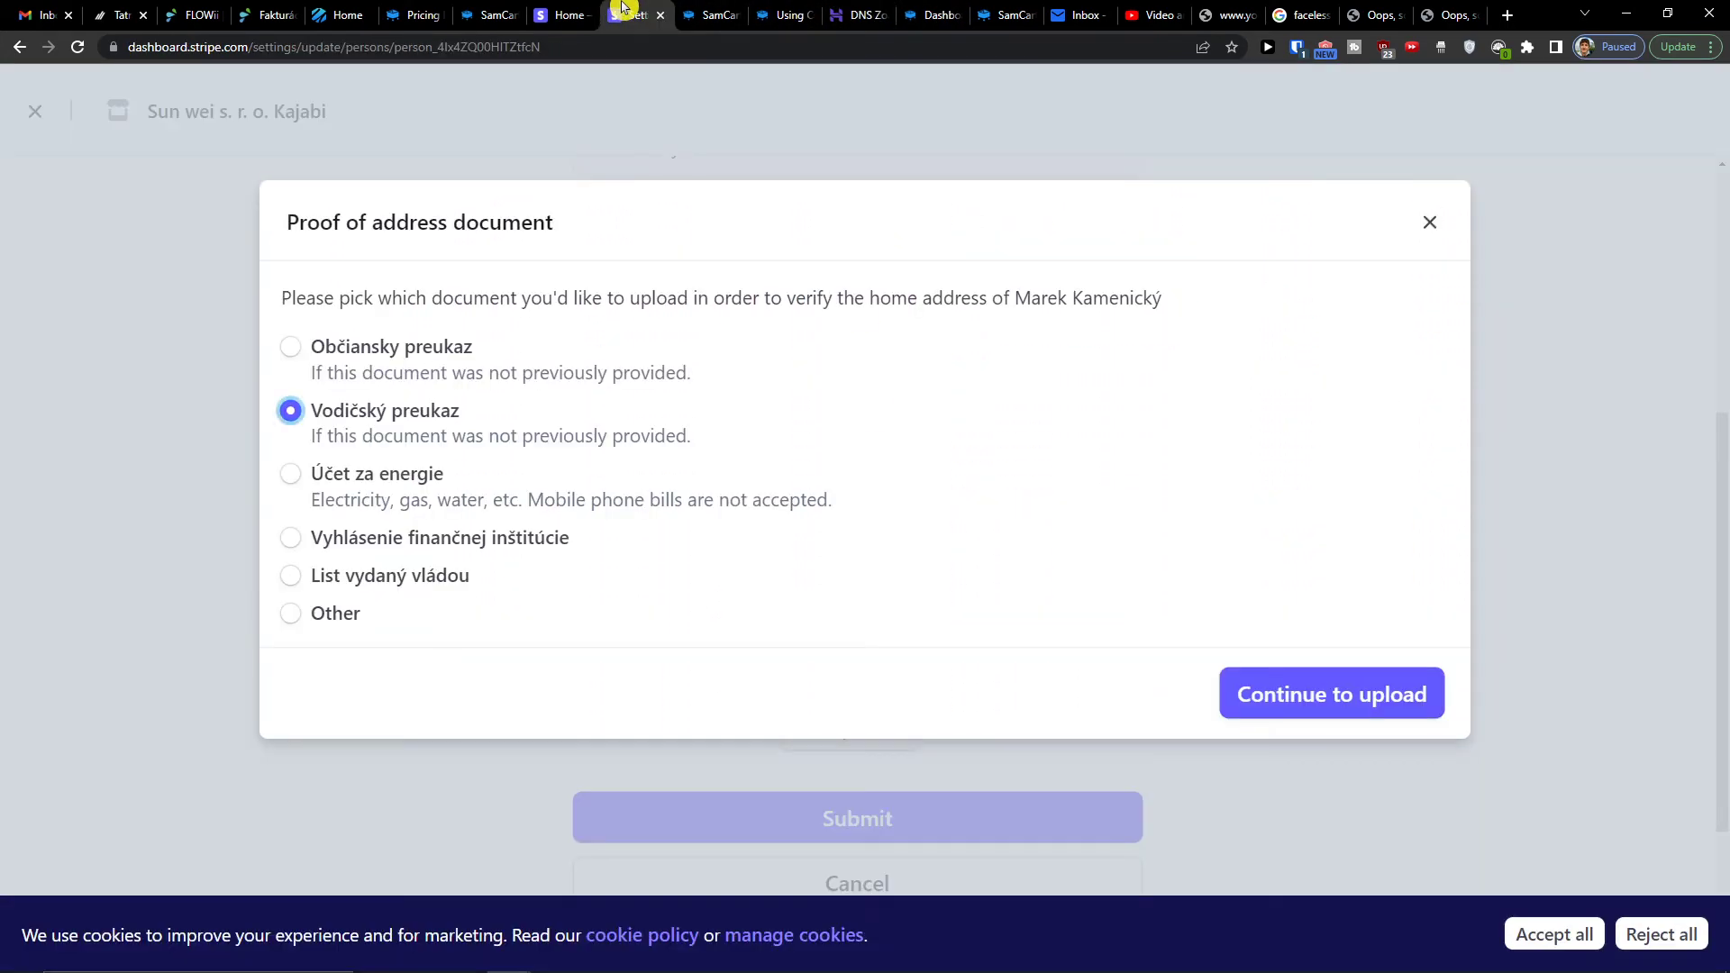
left_click(782, 14)
scroll(662, 384, "down", 4)
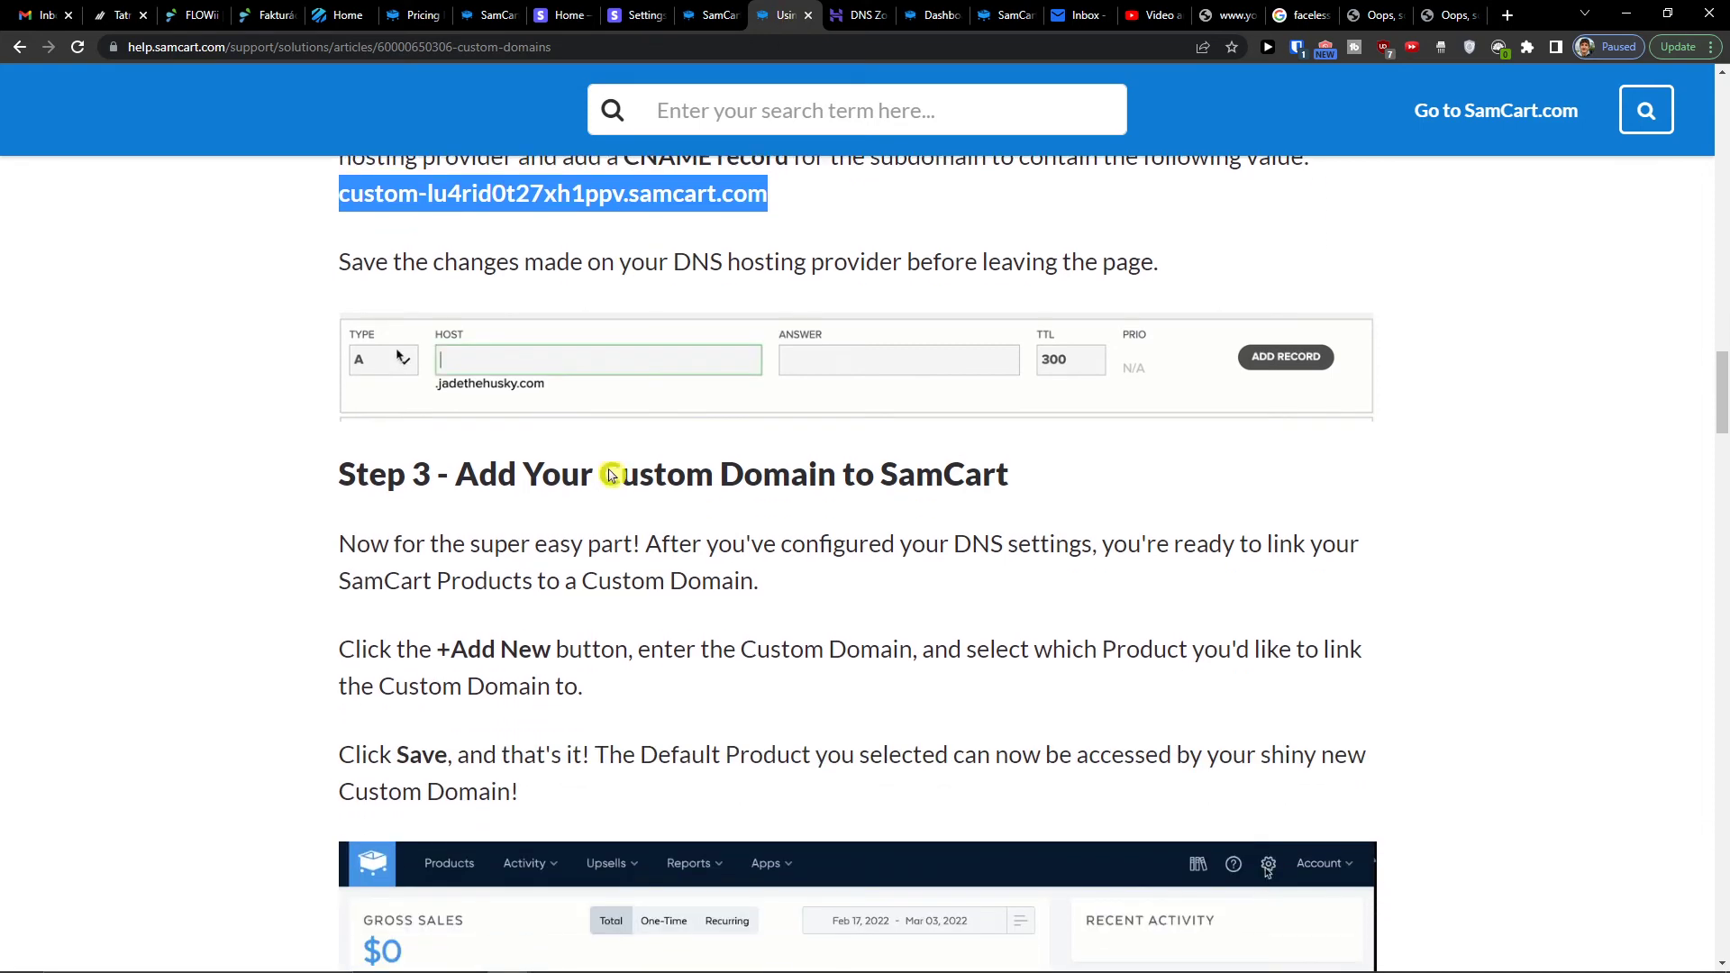
scroll(606, 474, "up", 4)
scroll(606, 475, "down", 4)
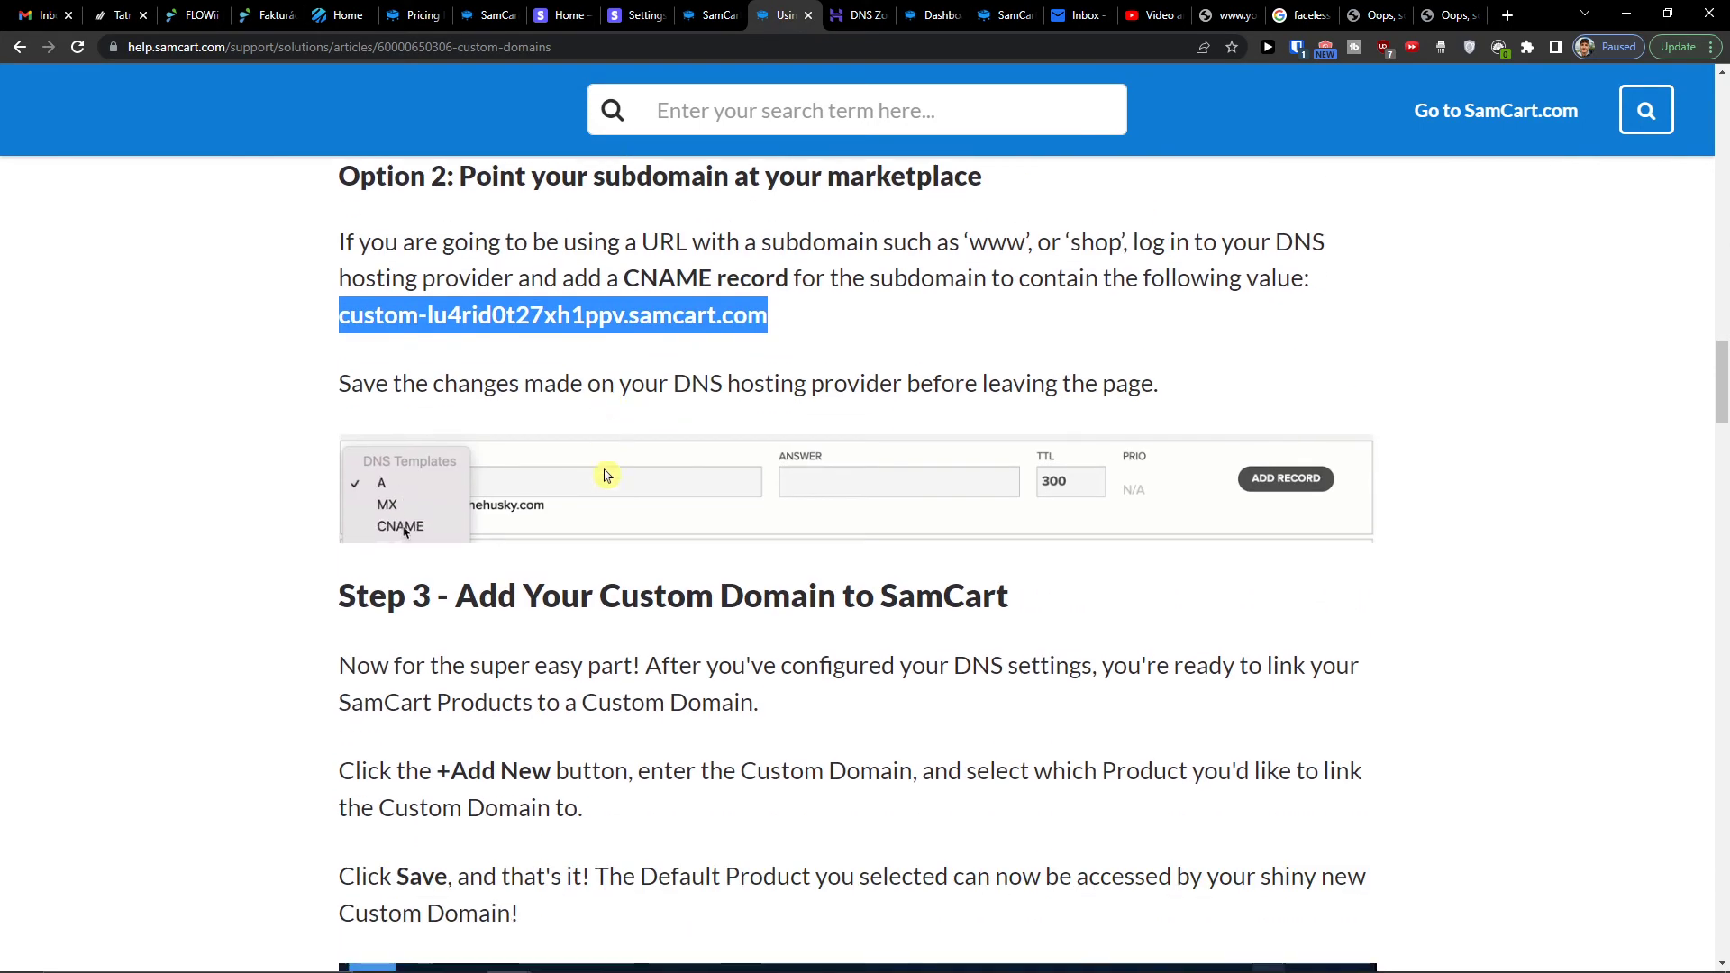
scroll(605, 469, "down", 1)
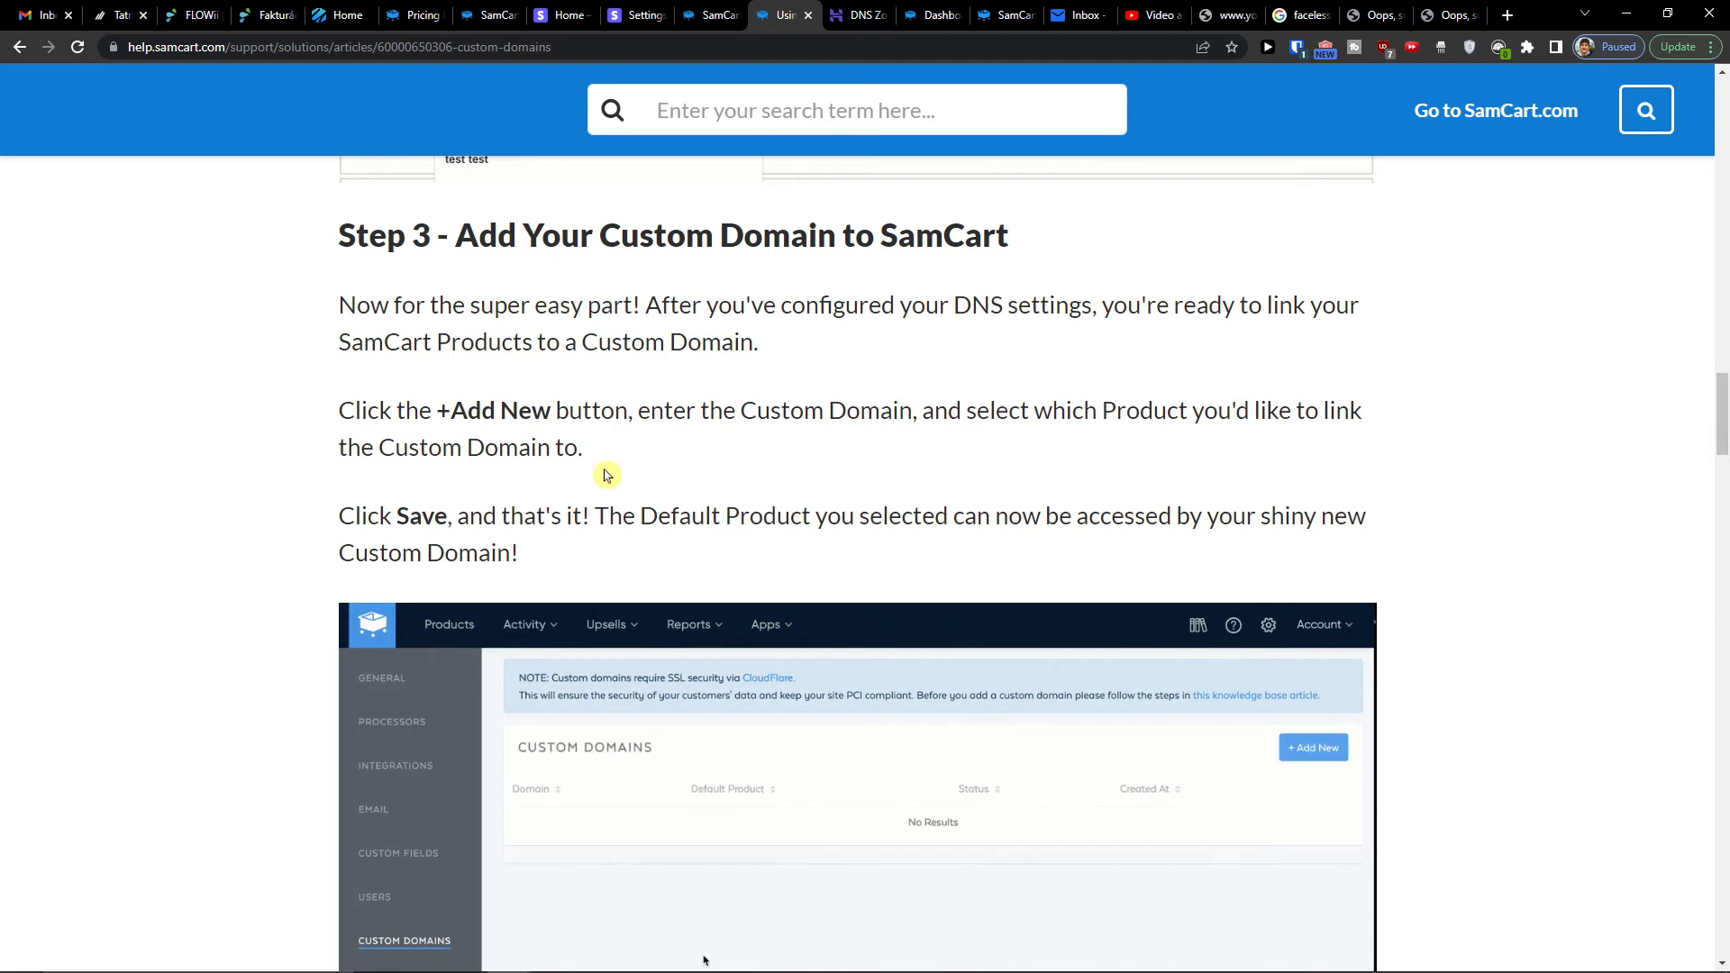
scroll(606, 475, "down", 1)
left_click_drag(847, 290, 1305, 290)
scroll(492, 420, "down", 1)
left_click_drag(363, 275, 823, 286)
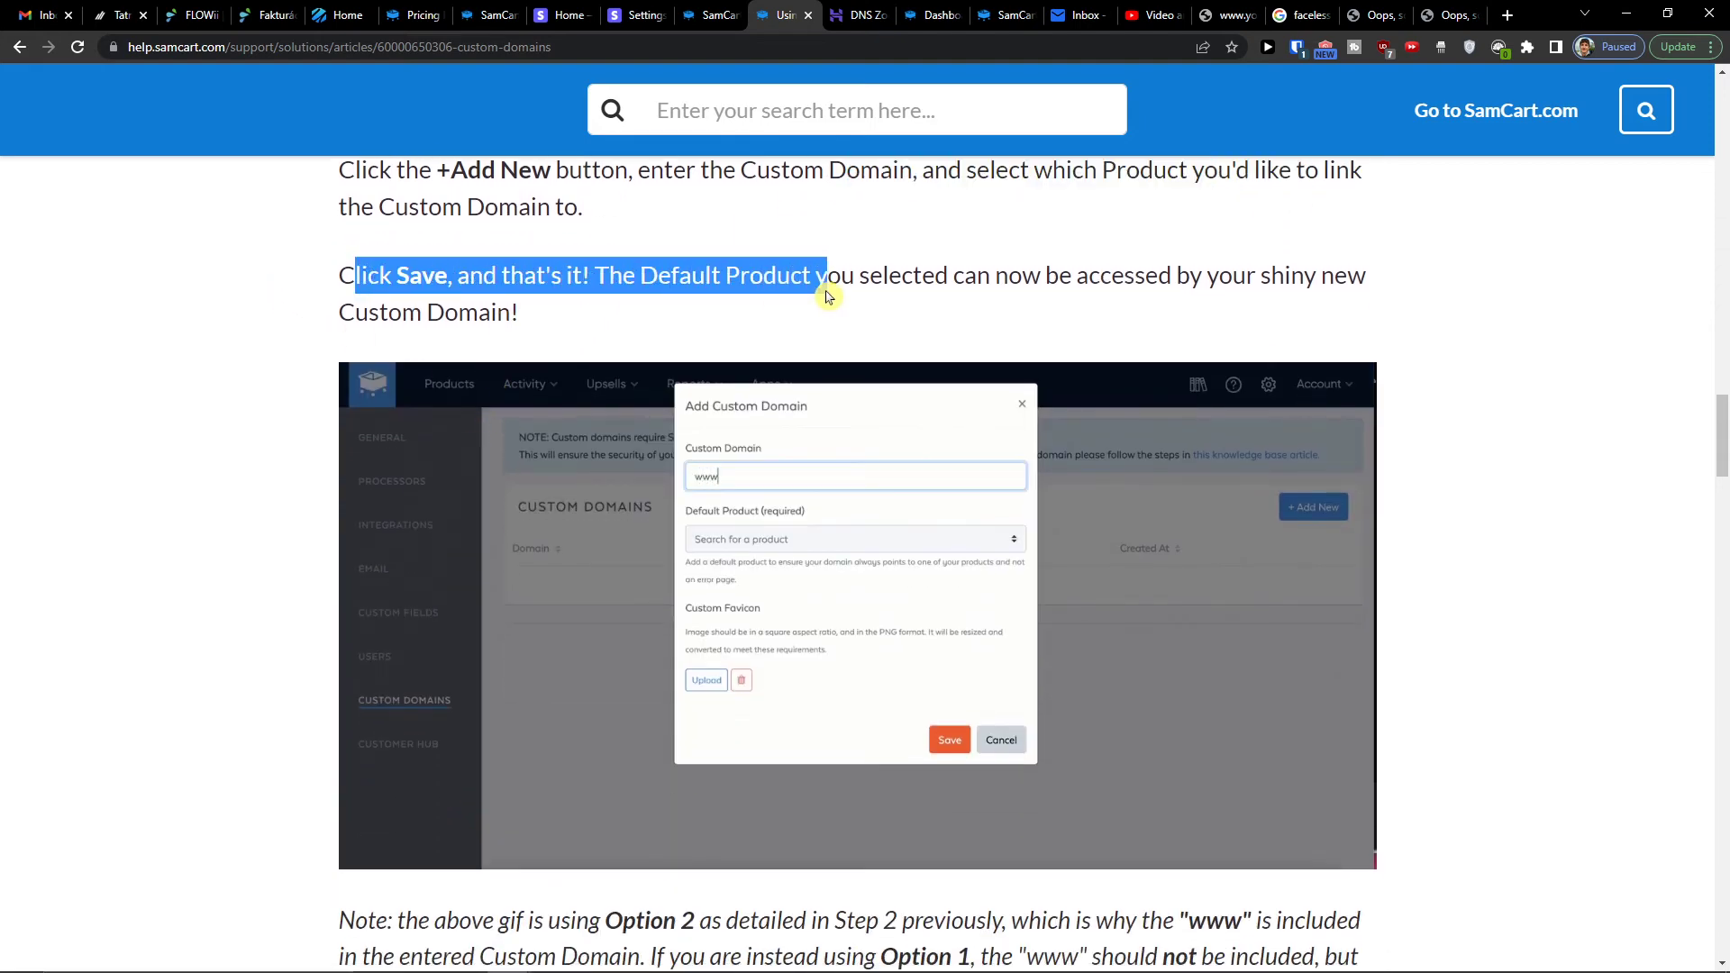
- Read the article's notes and instructions on assigning a default custom domain in a product's advanced settings and checking its URL
scroll(348, 543, "down", 4)
scroll(348, 542, "down", 2)
left_click_drag(339, 469, 1124, 469)
scroll(671, 482, "down", 2)
scroll(546, 480, "down", 5)
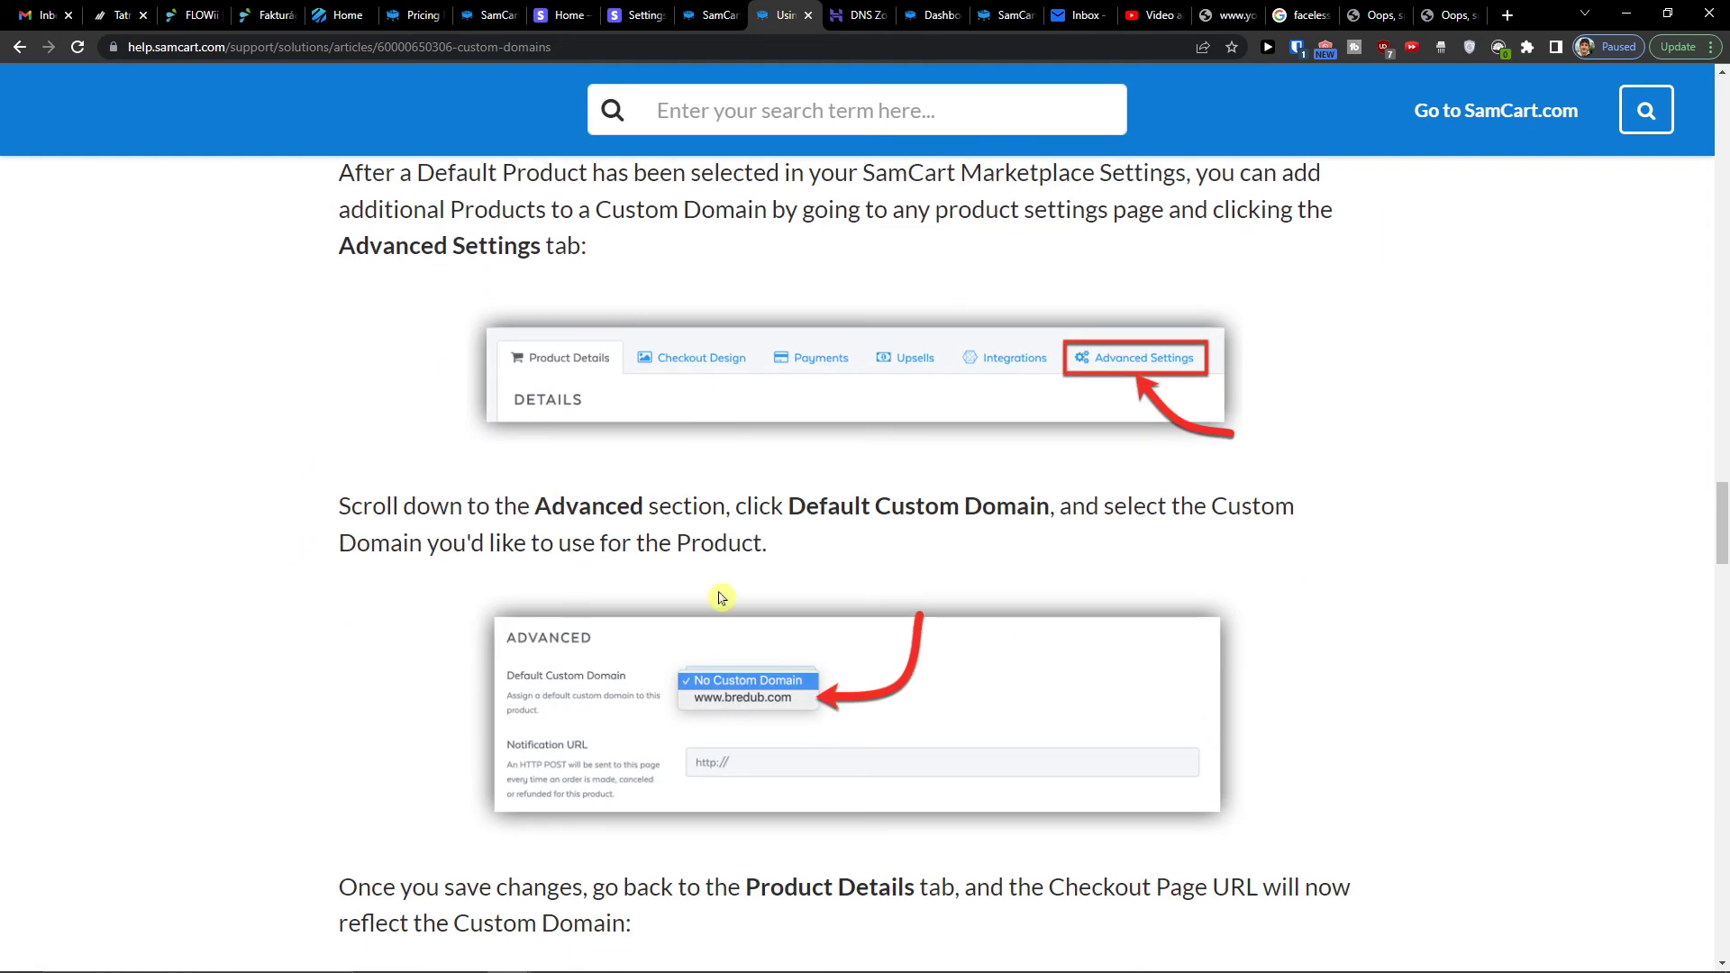
scroll(385, 668, "down", 3)
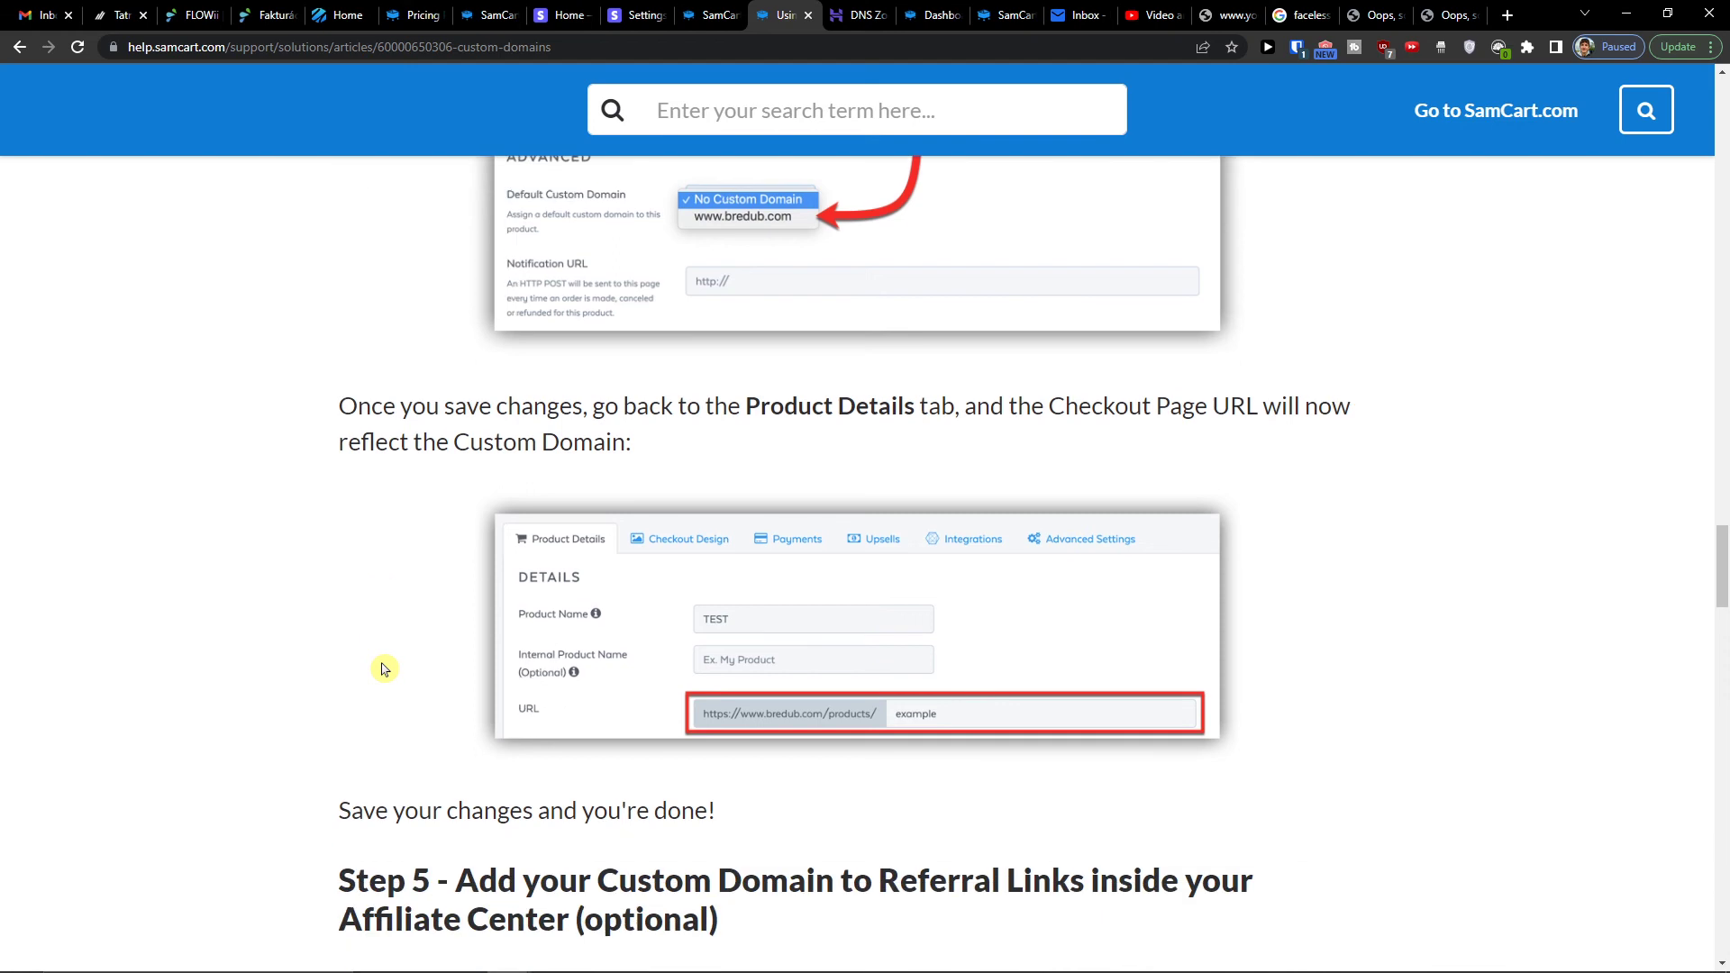
- Read the article's optional Step 5 on using the custom domain for Affiliate Center referral links, including the tracking examples
scroll(385, 669, "down", 4)
scroll(383, 665, "down", 1)
scroll(385, 668, "down", 4)
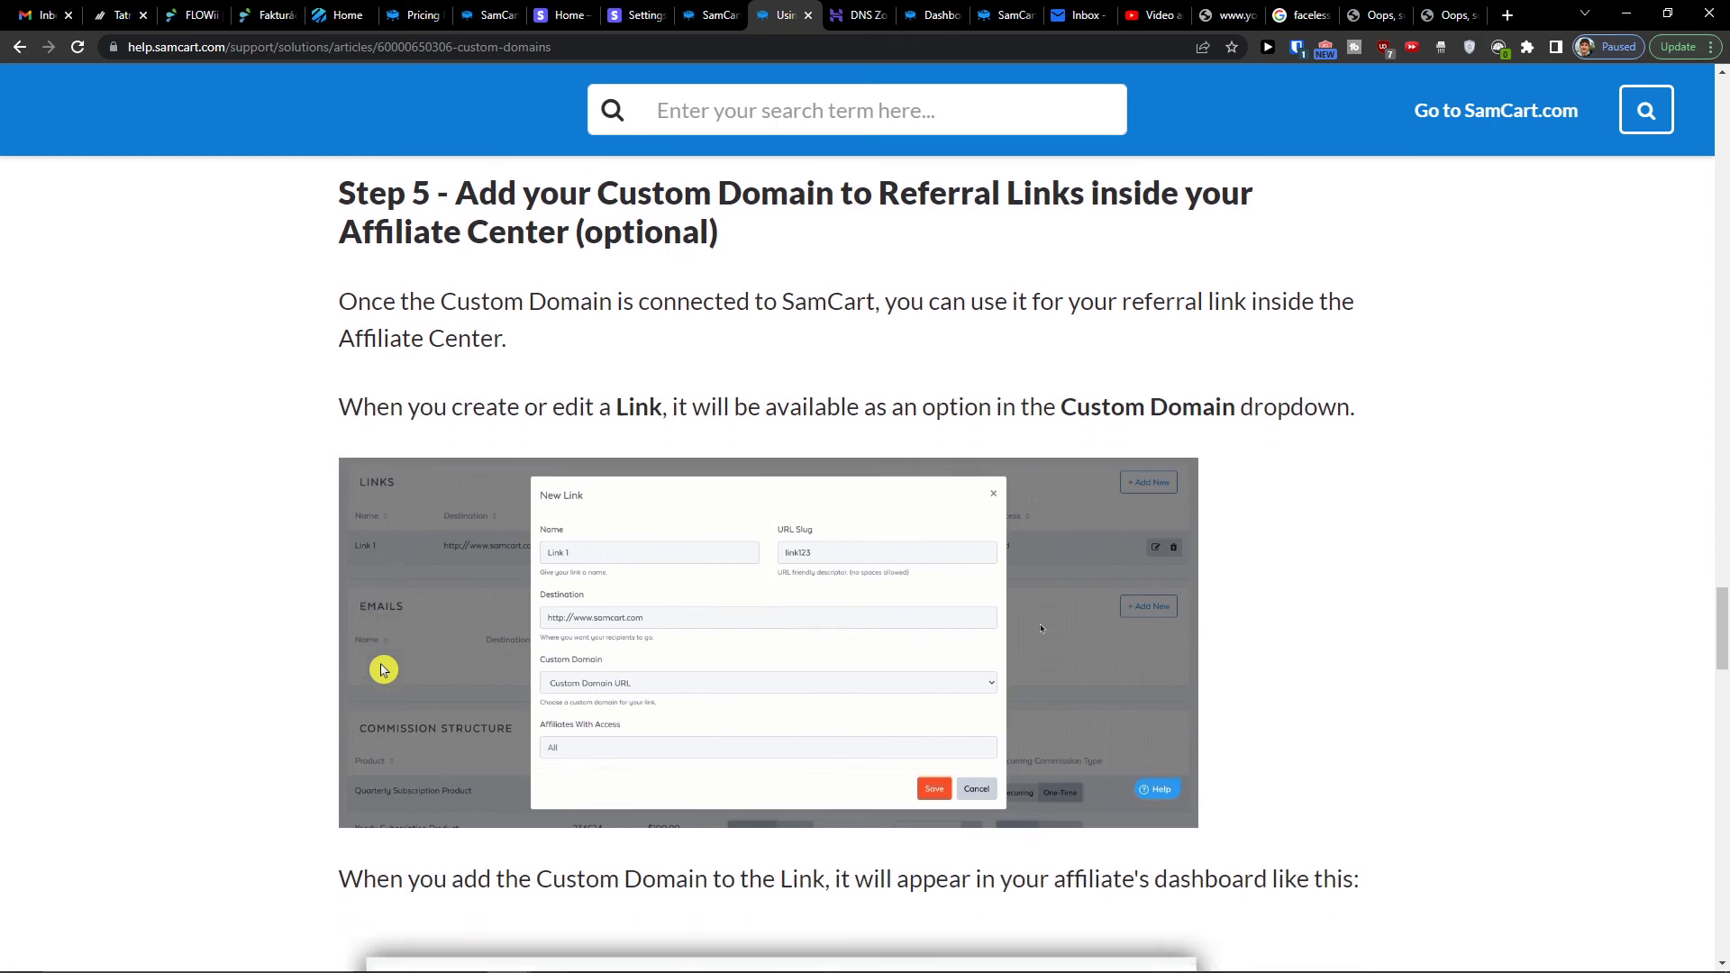
scroll(383, 668, "down", 4)
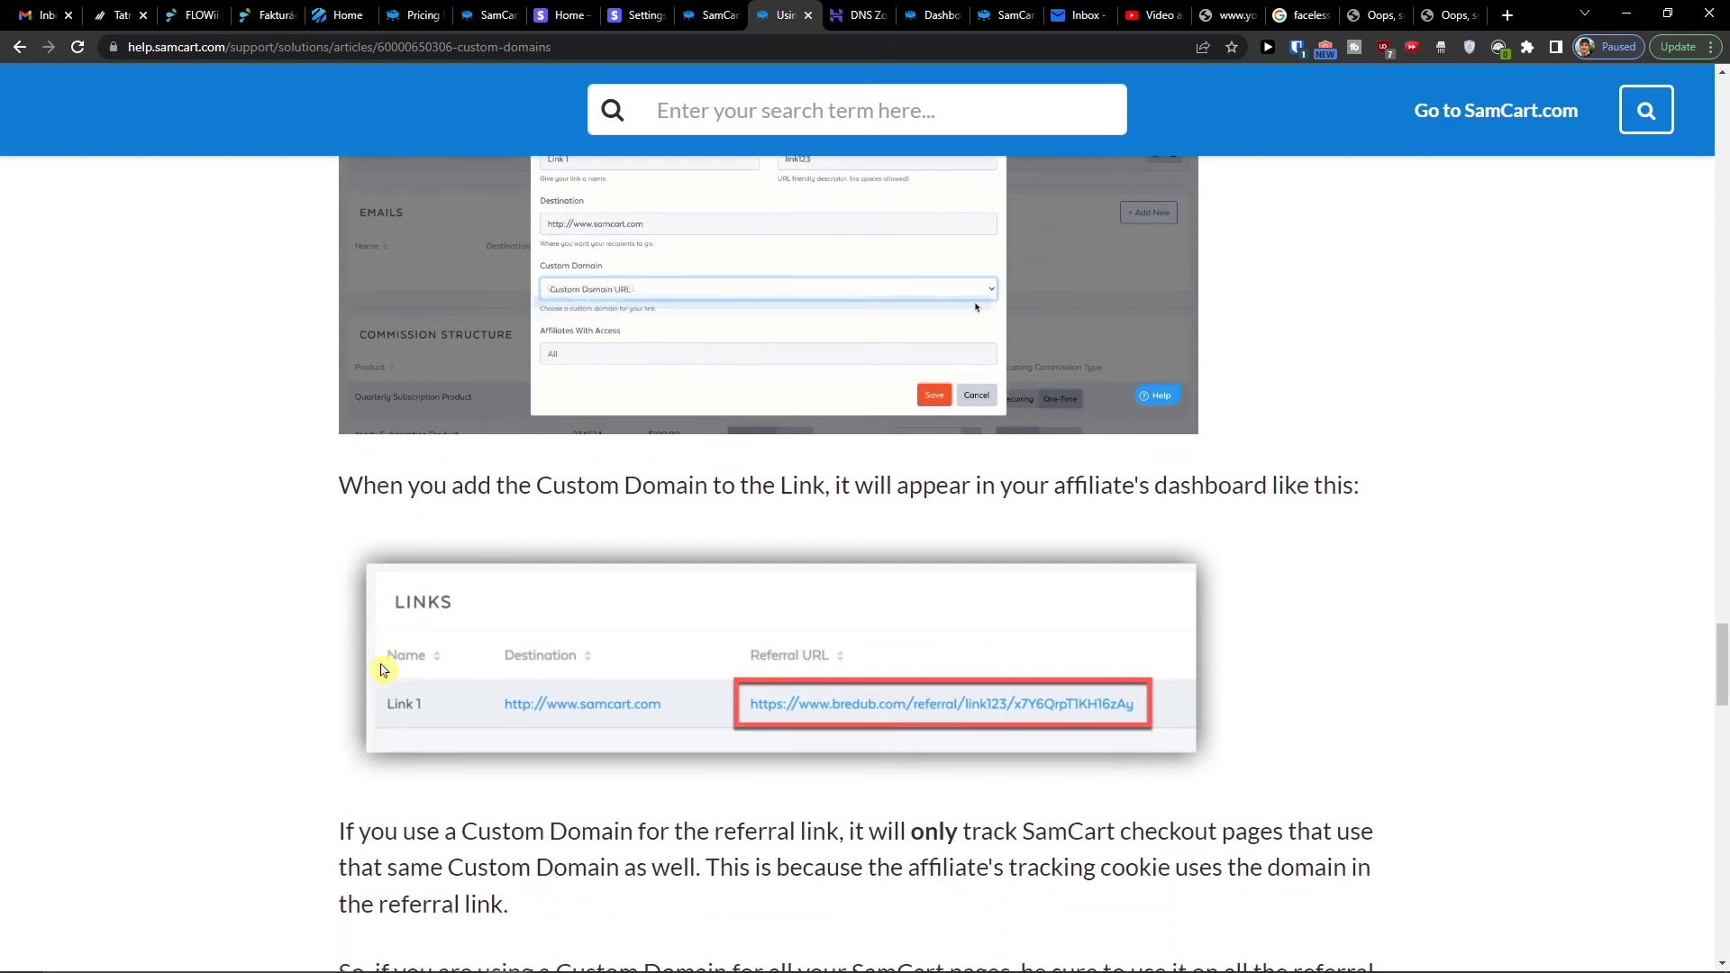
scroll(381, 670, "down", 3)
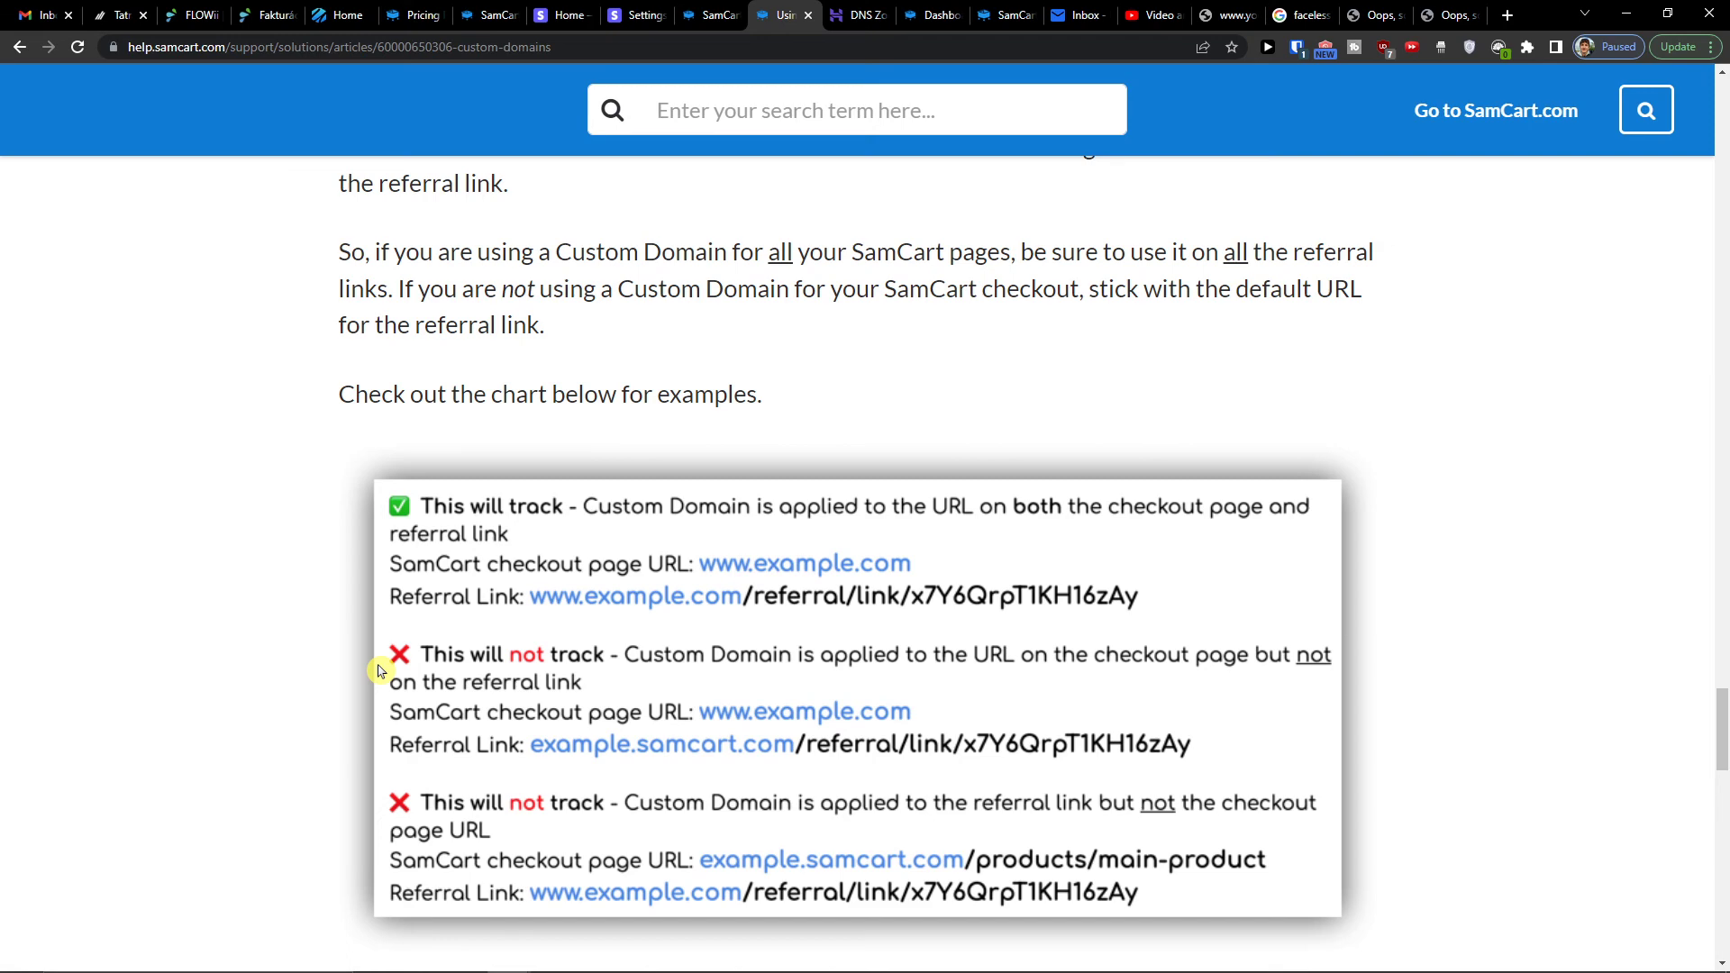
- Check the article's frequently asked questions for advice on a custom domain that does not work yet
scroll(378, 669, "down", 6)
scroll(379, 665, "down", 3)
left_click_drag(518, 359, 691, 347)
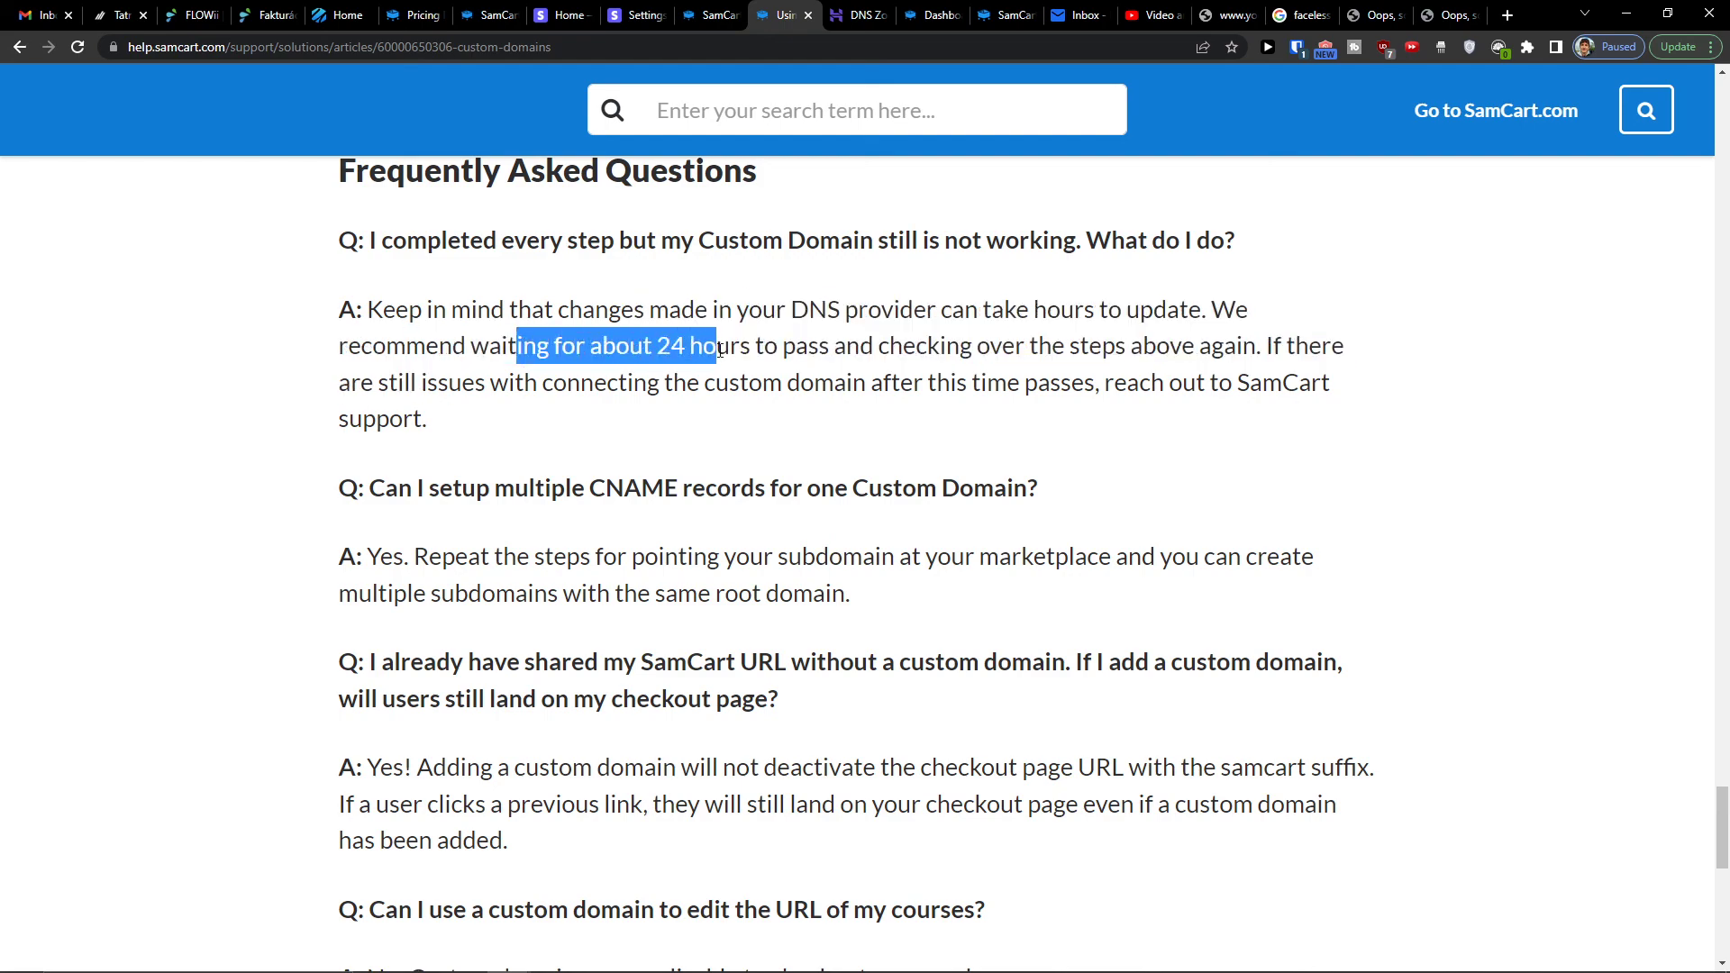
- Review the article's Option 1 on pointing the root domain with A records, including its important note and example DNS table
scroll(880, 413, "up", 20)
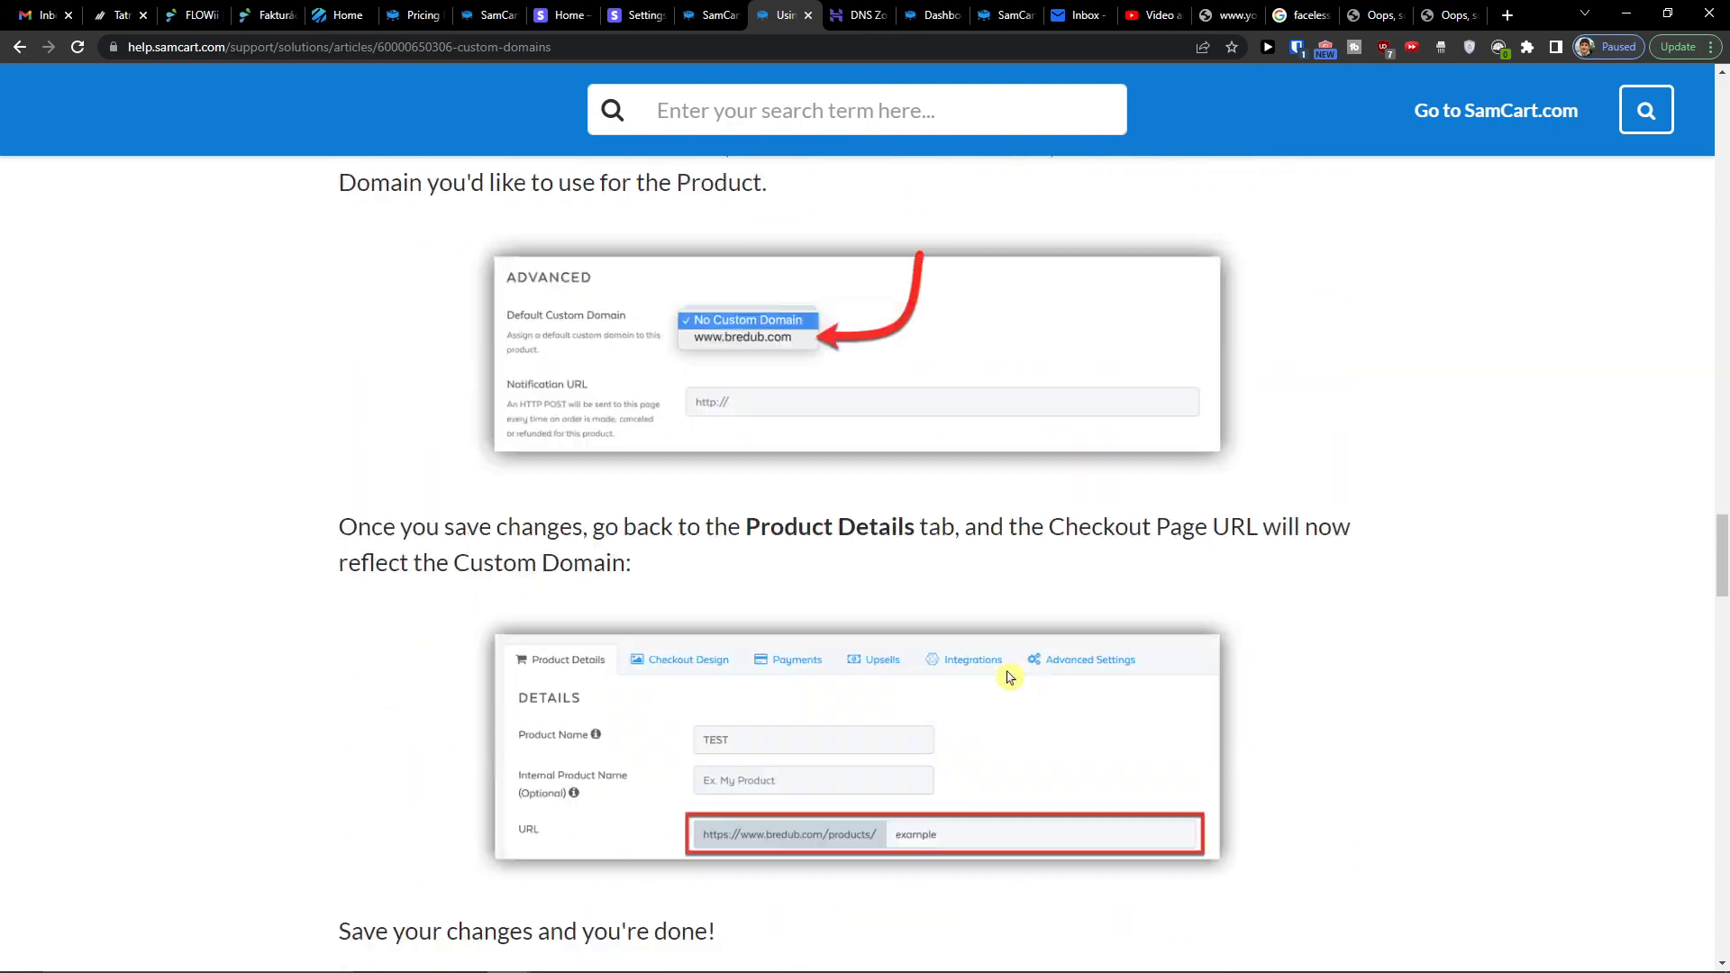
scroll(1004, 581, "up", 10)
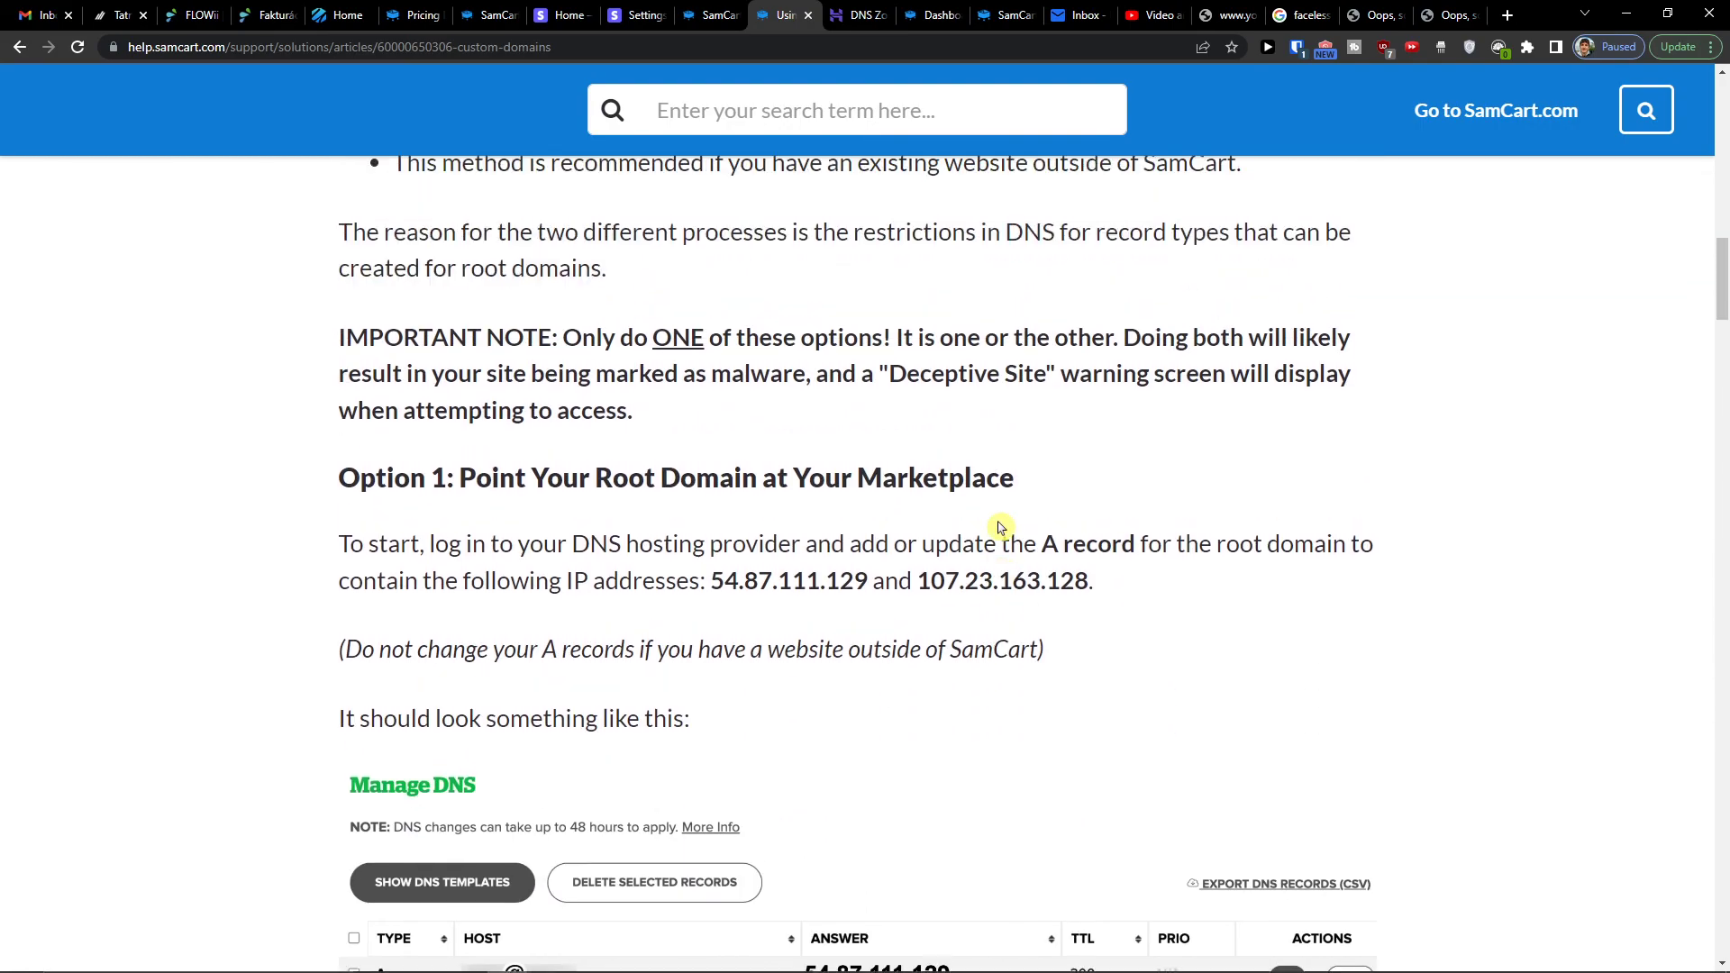
scroll(1418, 715, "down", 9)
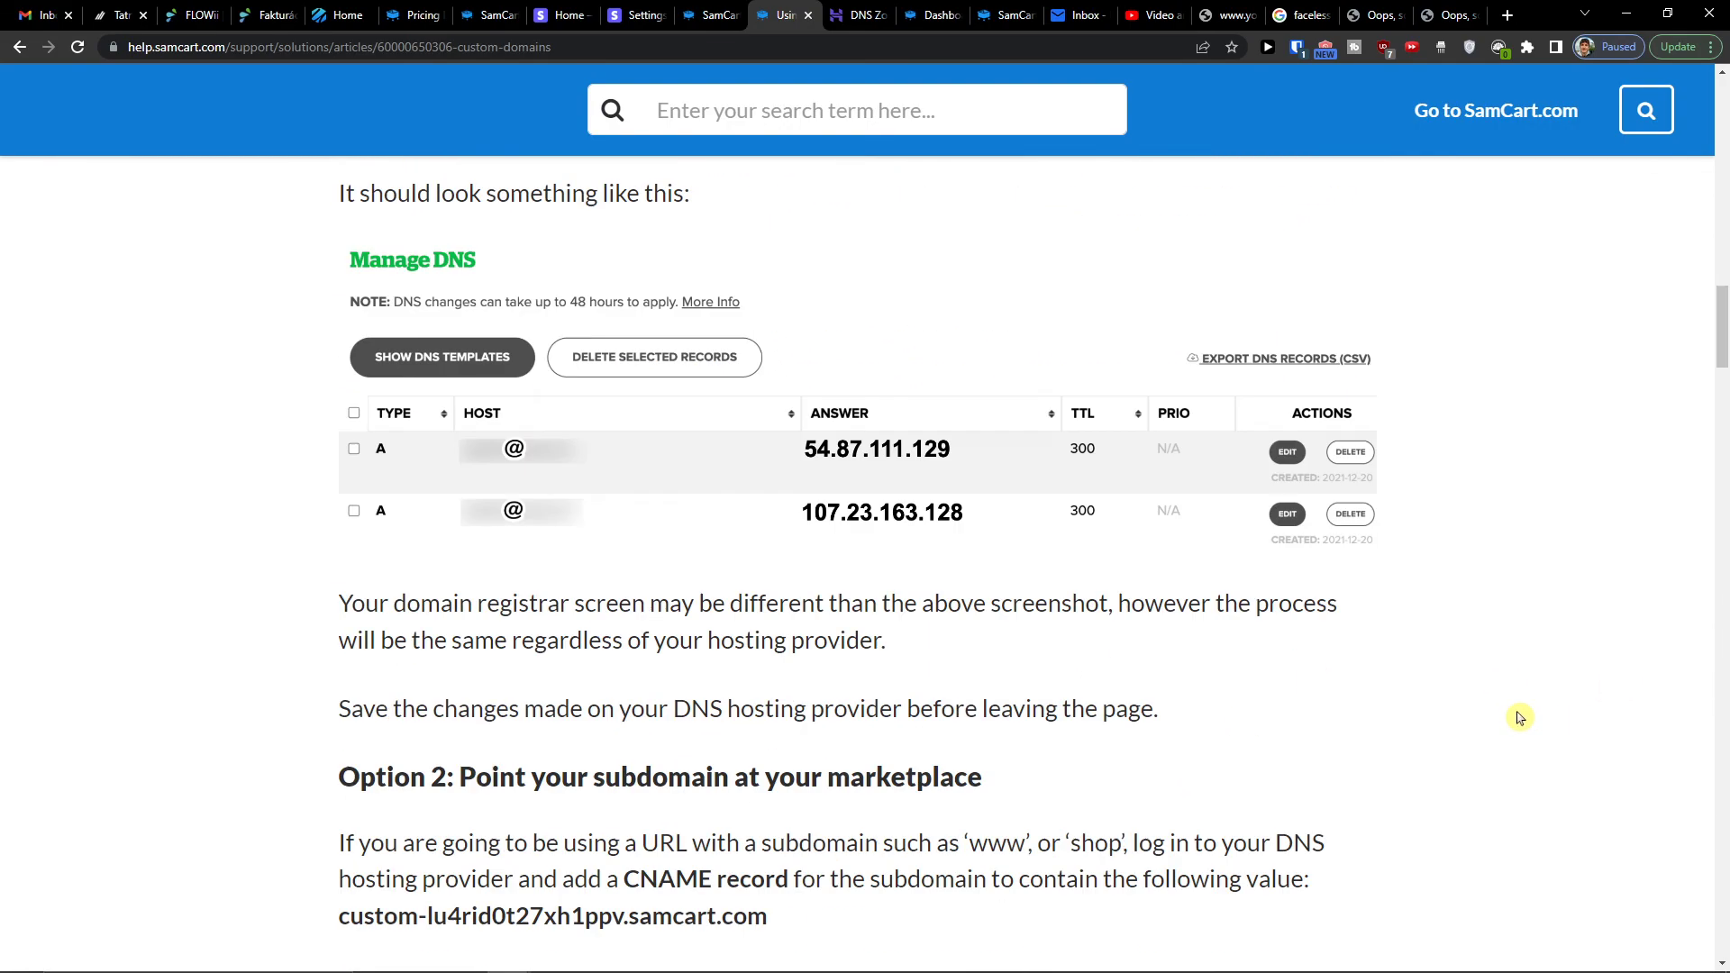
left_click_drag(431, 588, 1312, 675)
left_click(1312, 676)
scroll(1308, 674, "up", 5)
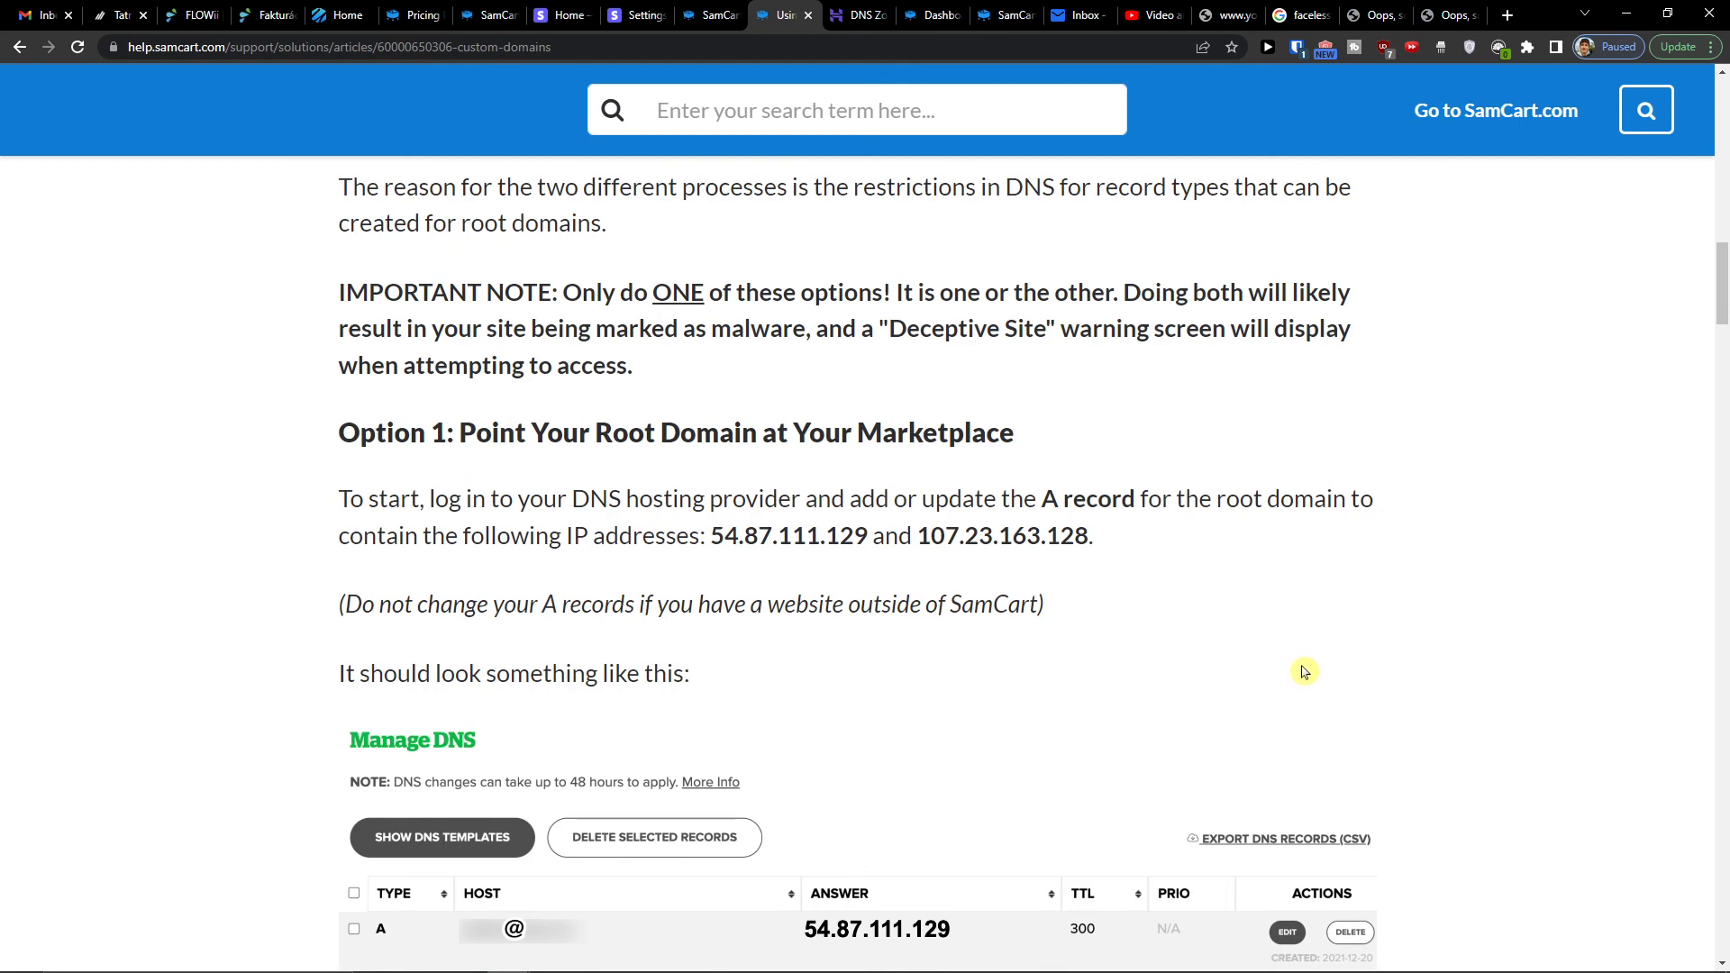
scroll(1295, 668, "down", 3)
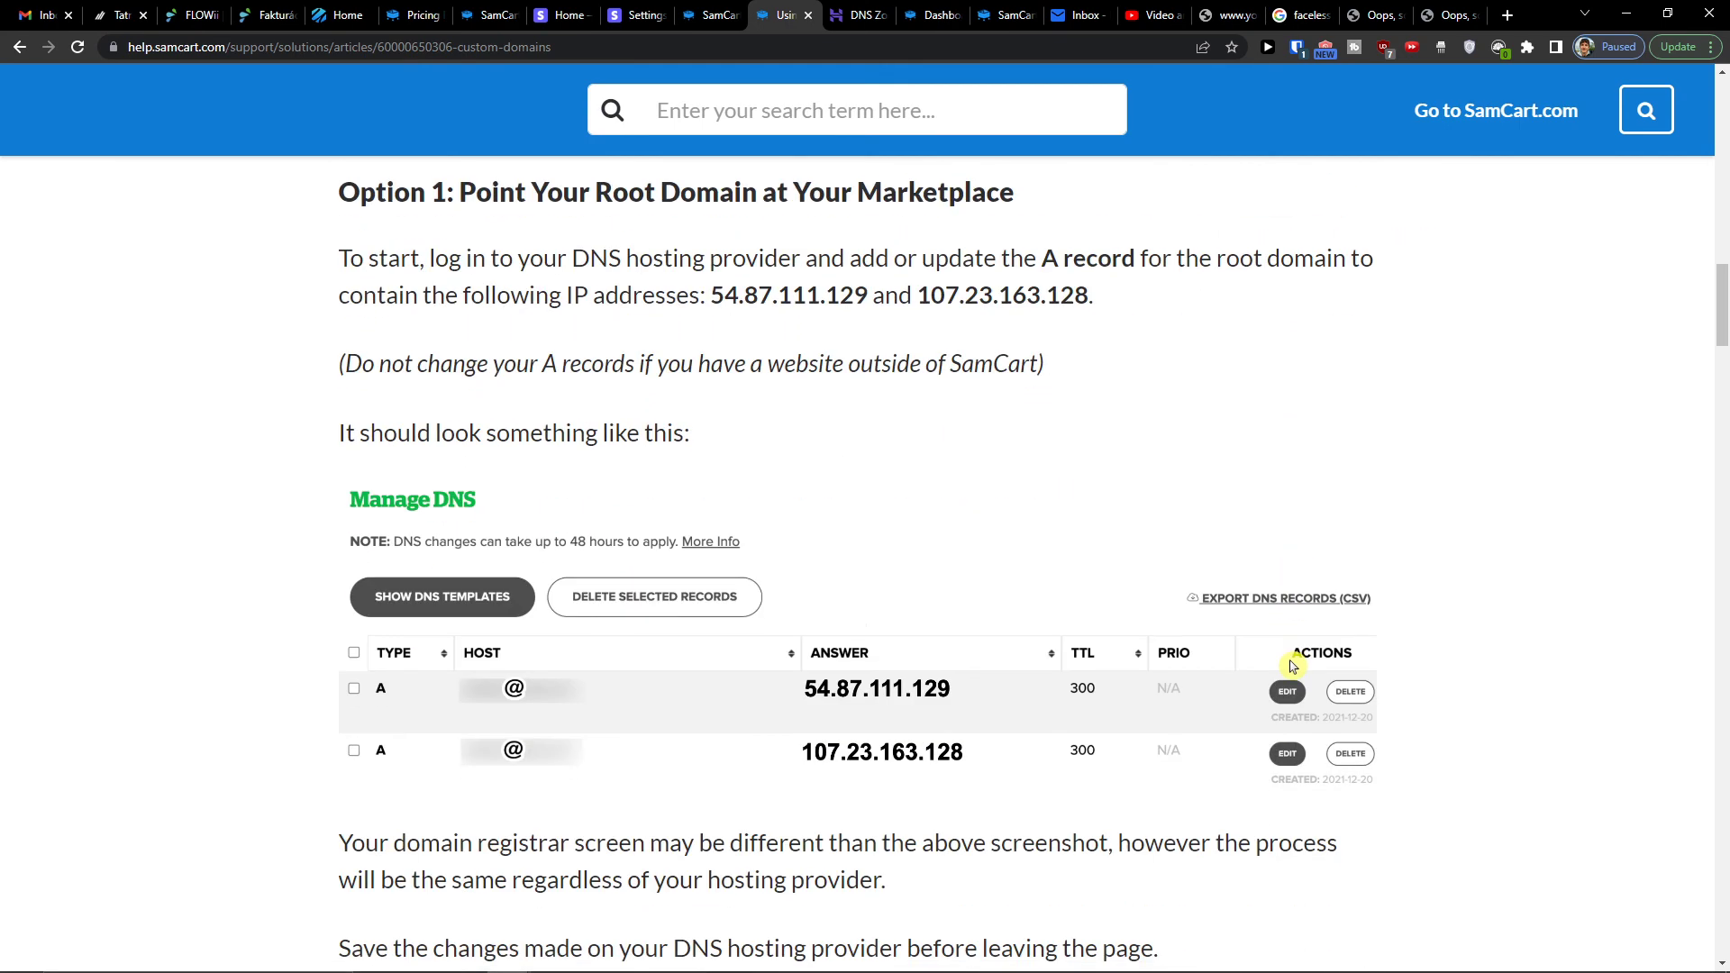